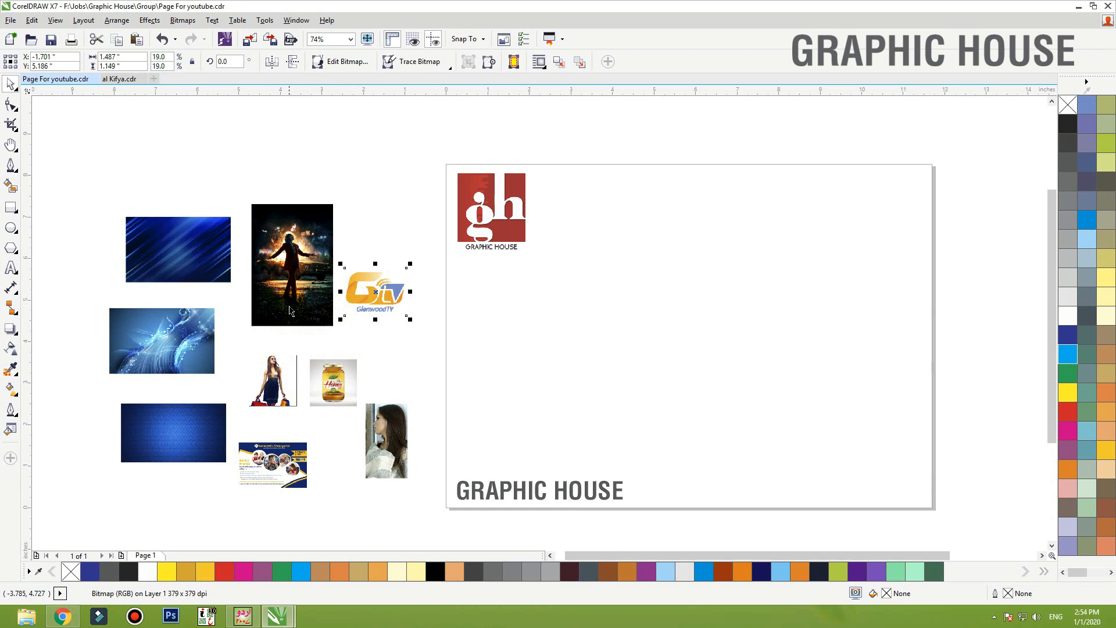
# Step: Draw a rectangle about 5.36 × 2.98 inches in the middle of the page
pyautogui.click(507, 368)
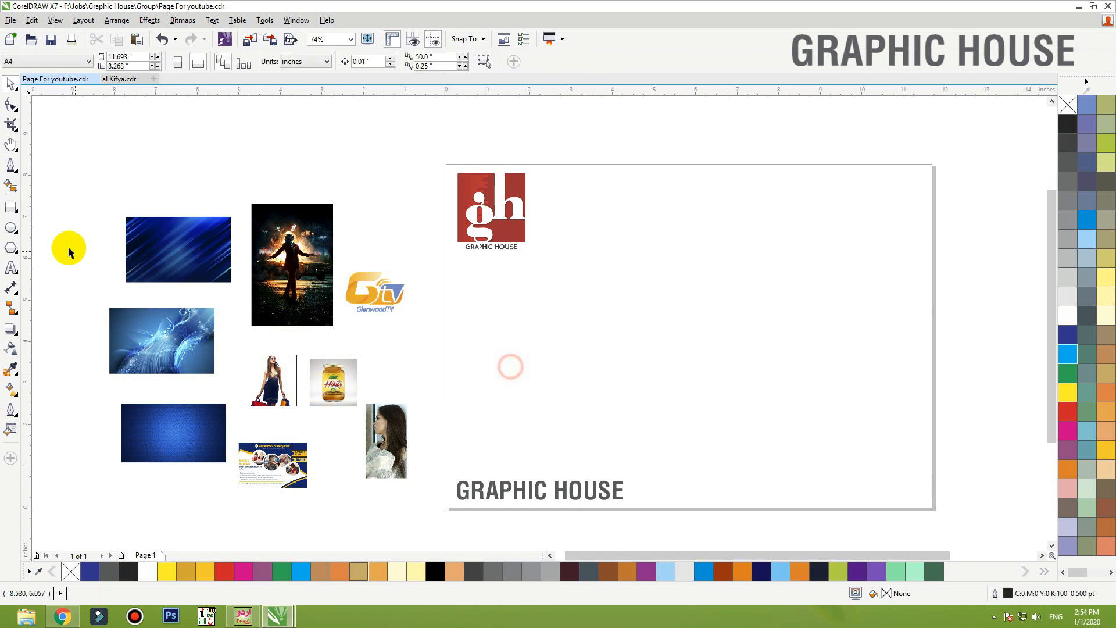
pyautogui.click(8, 208)
pyautogui.moveTo(540, 282); pyautogui.dragTo(763, 405)
pyautogui.press('space')
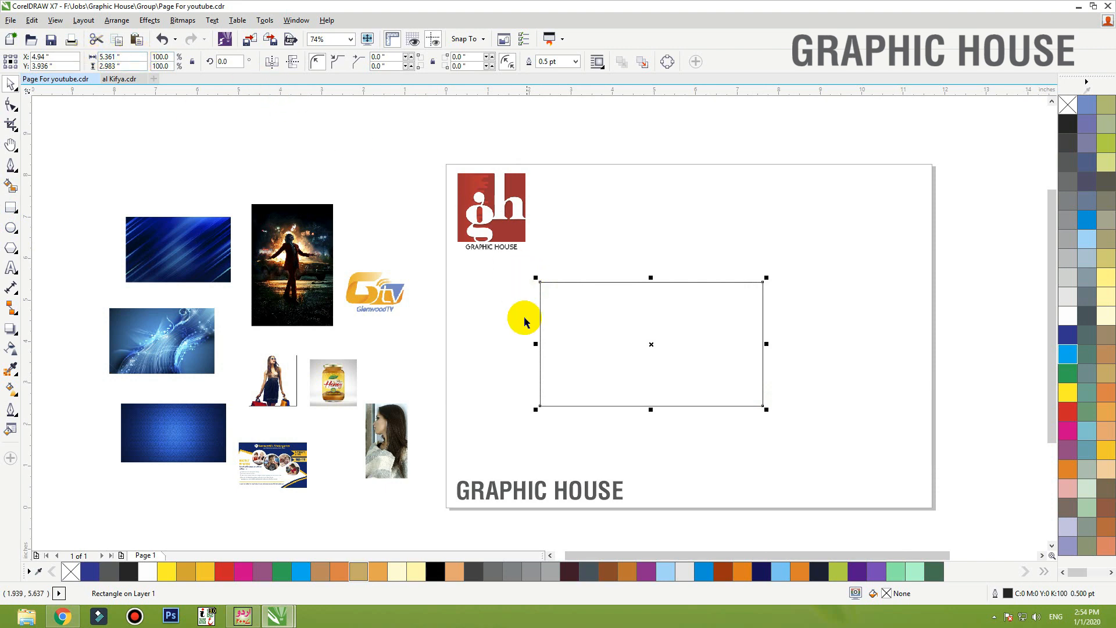
# Step: Move the blue striped image onto the page above the rectangle and PowerClip it inside the rectangle
pyautogui.moveTo(192, 262)
pyautogui.mouseDown()
pyautogui.moveTo(208, 202)
pyautogui.moveTo(176, 236)
pyautogui.moveTo(601, 208)
pyautogui.moveTo(647, 216)
pyautogui.mouseUp()
pyautogui.rightClick(665, 203)
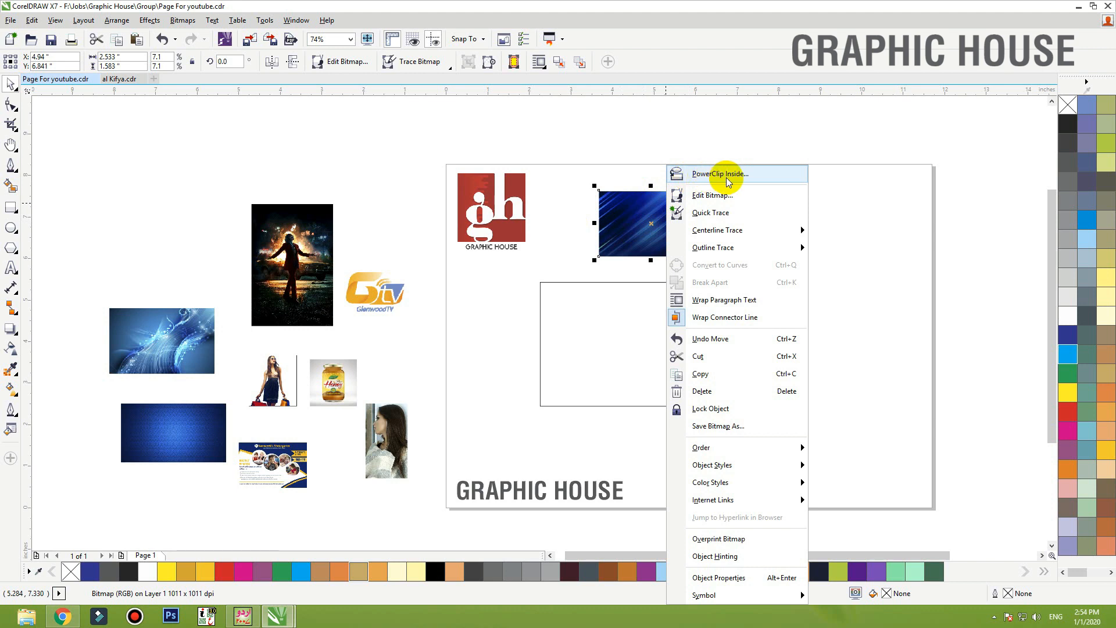
pyautogui.rightClick(622, 211)
pyautogui.click(610, 210)
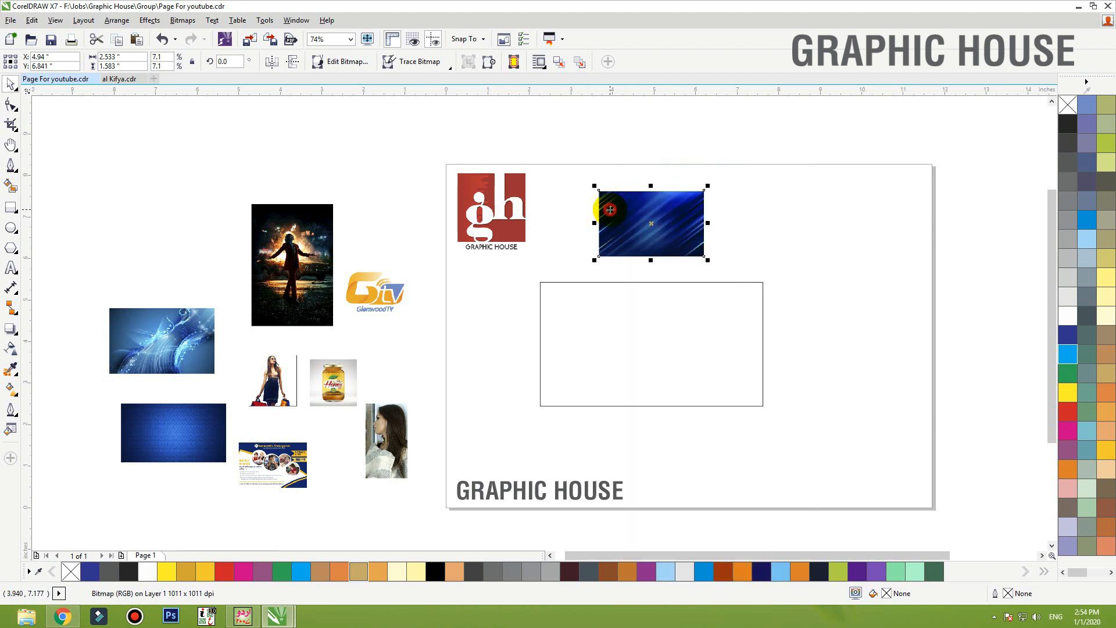
pyautogui.click(144, 23)
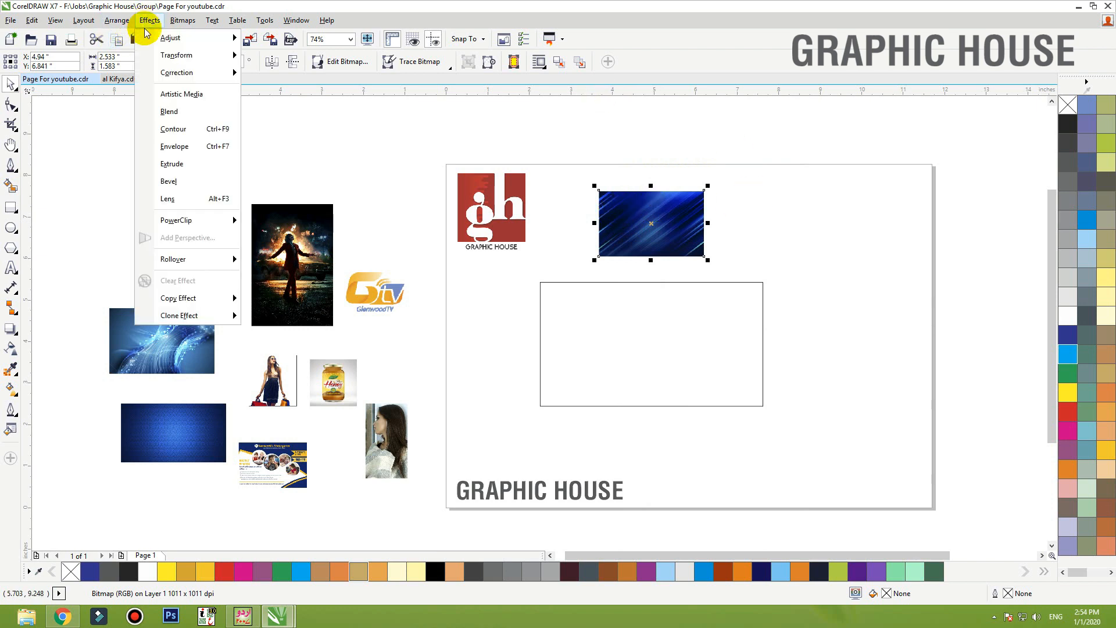
pyautogui.moveTo(186, 221)
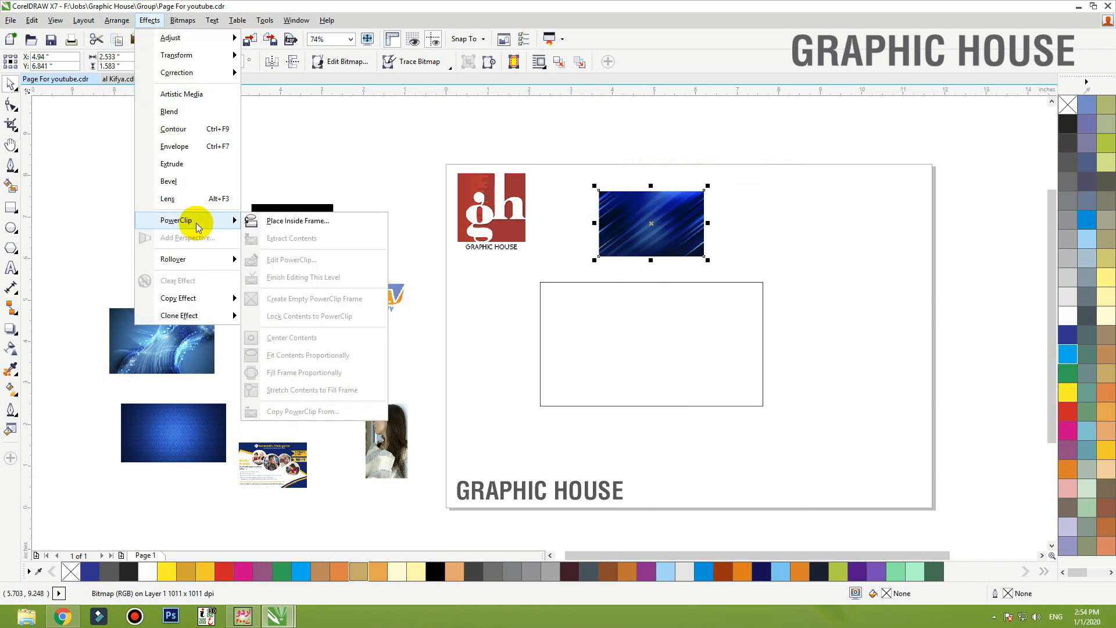
pyautogui.click(290, 227)
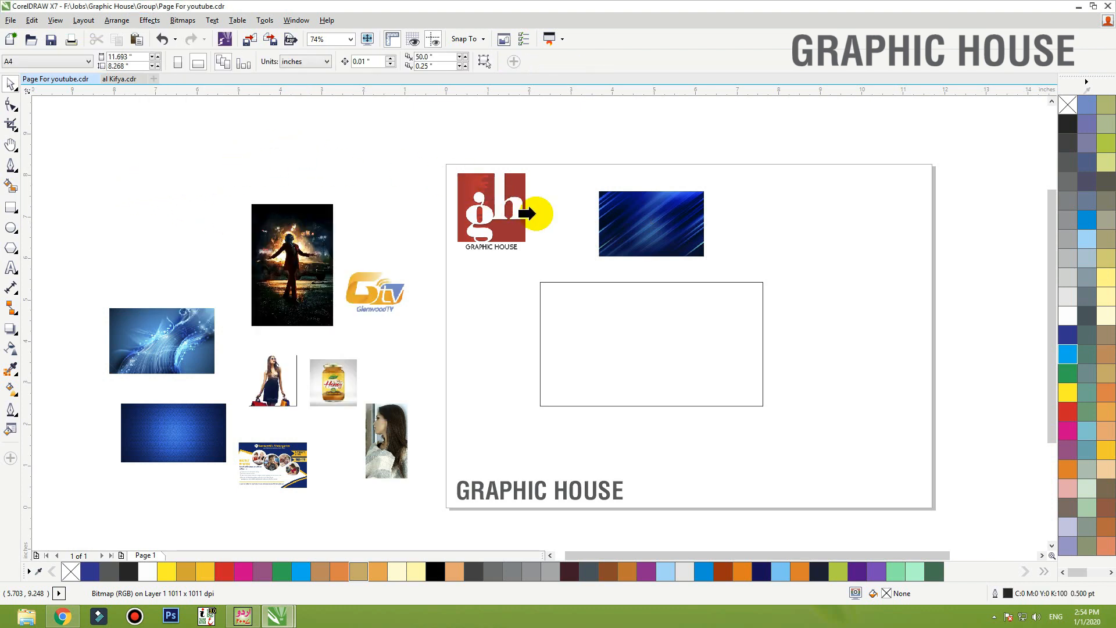
pyautogui.click(541, 283)
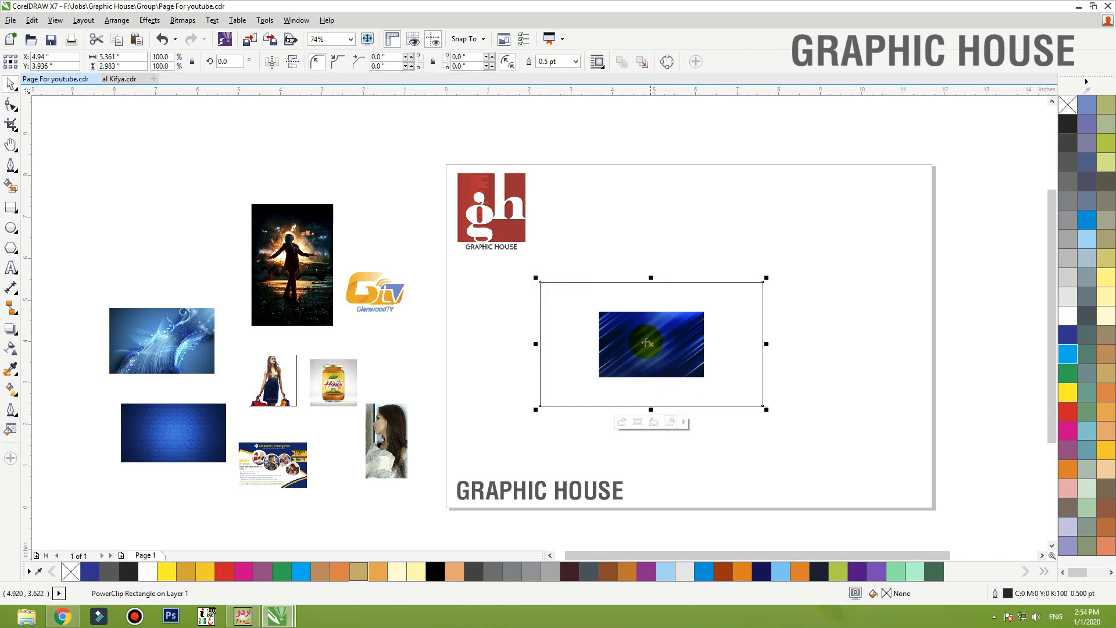
# Step: Open the rectangle's PowerClip contents for editing and select the striped image inside
pyautogui.press('F2')
pyautogui.moveTo(501, 252); pyautogui.dragTo(849, 459)
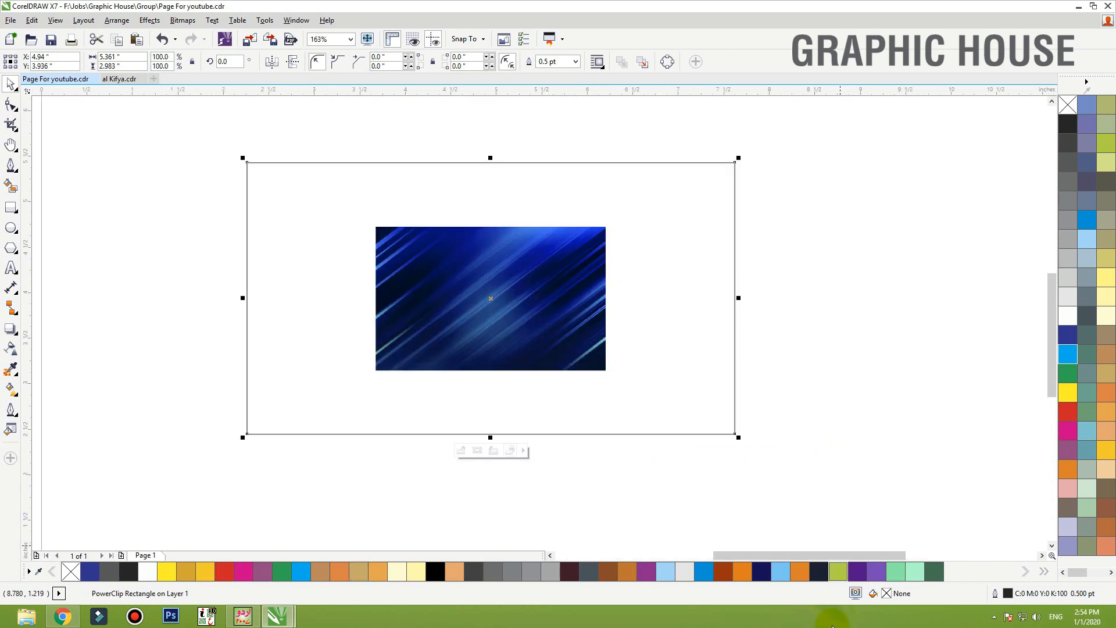
pyautogui.rightClick(578, 323)
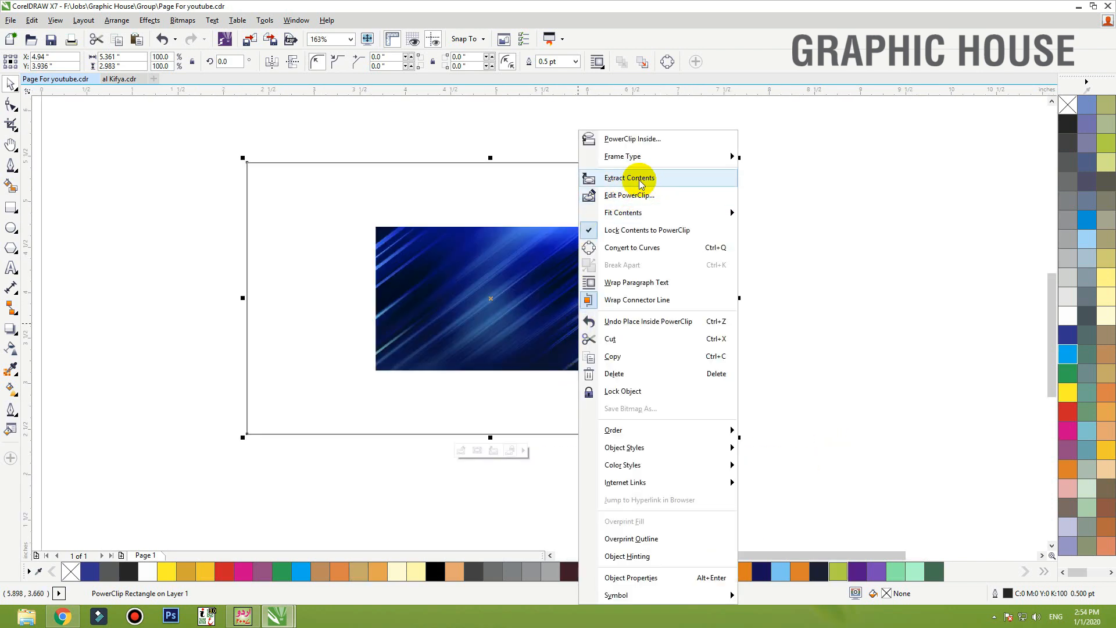
pyautogui.click(635, 197)
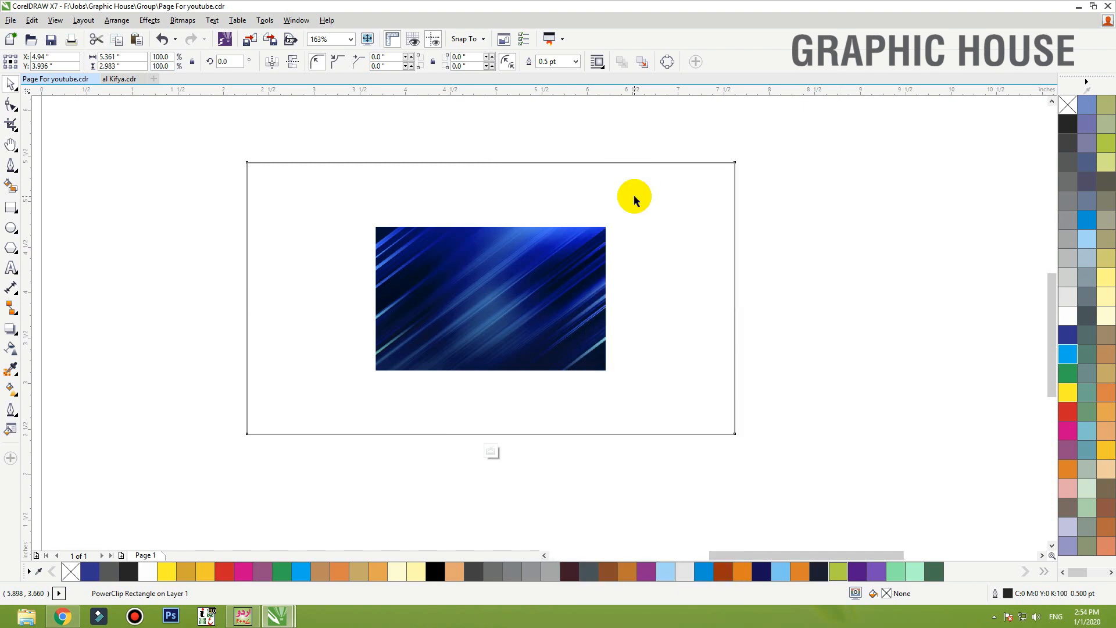
pyautogui.click(558, 259)
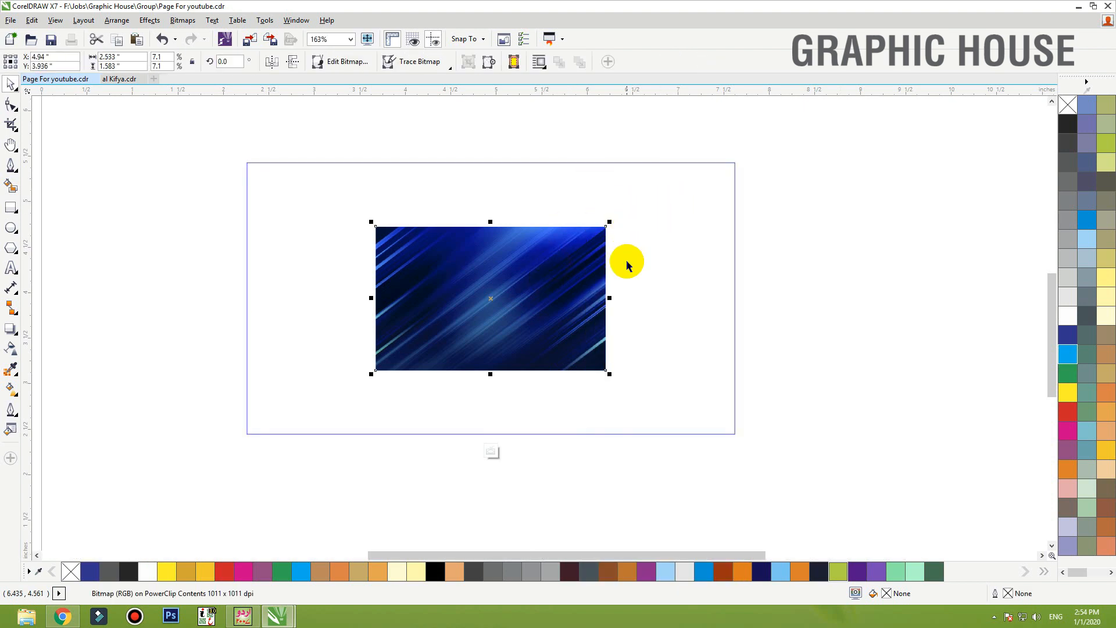
pyautogui.scroll(-3, 672, 326)
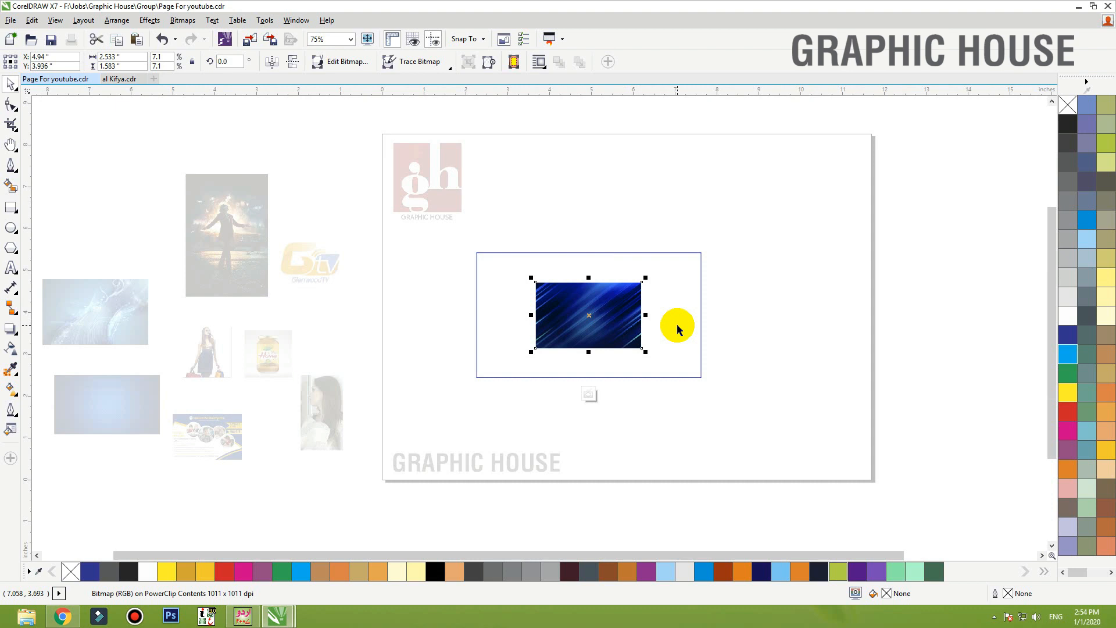
pyautogui.scroll(-2, 678, 325)
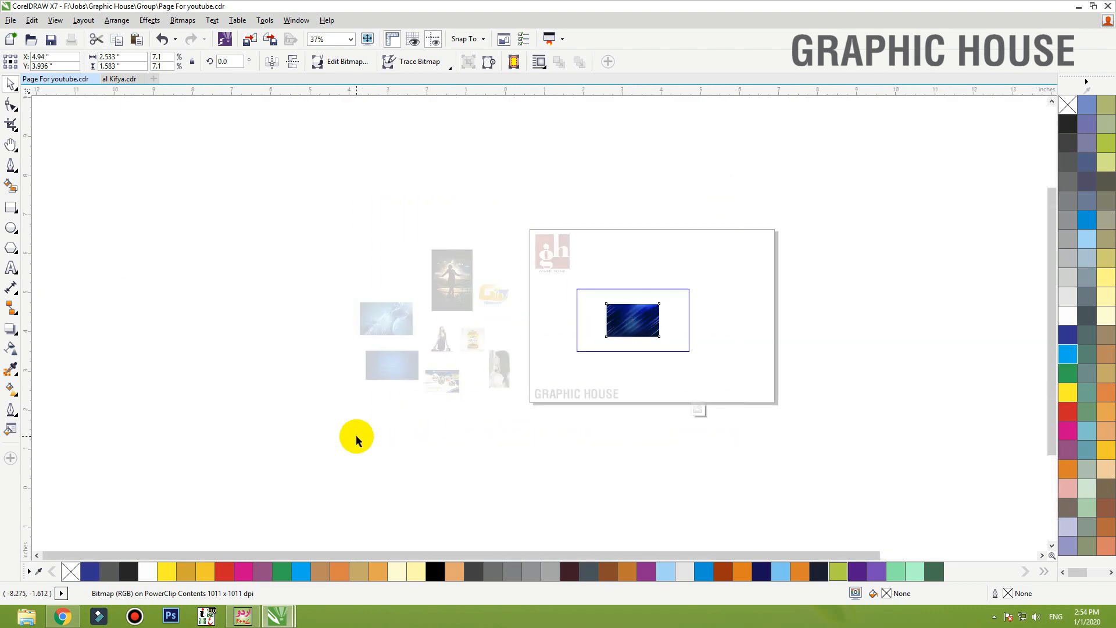
pyautogui.scroll(2, 350, 274)
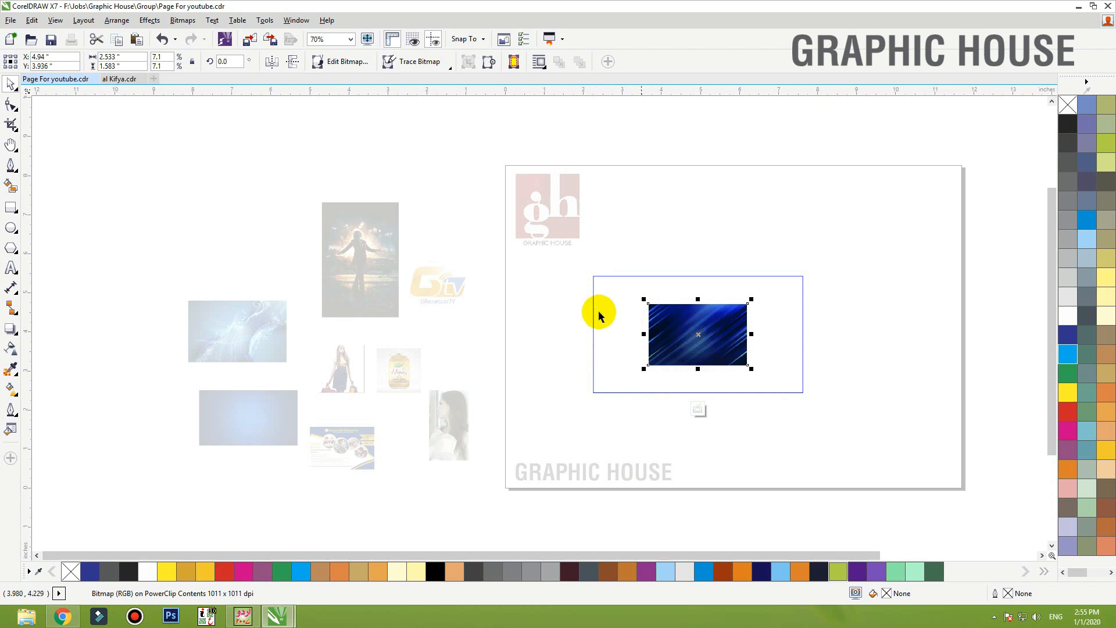
pyautogui.moveTo(580, 265); pyautogui.dragTo(837, 415)
pyautogui.scroll(-2, 651, 356)
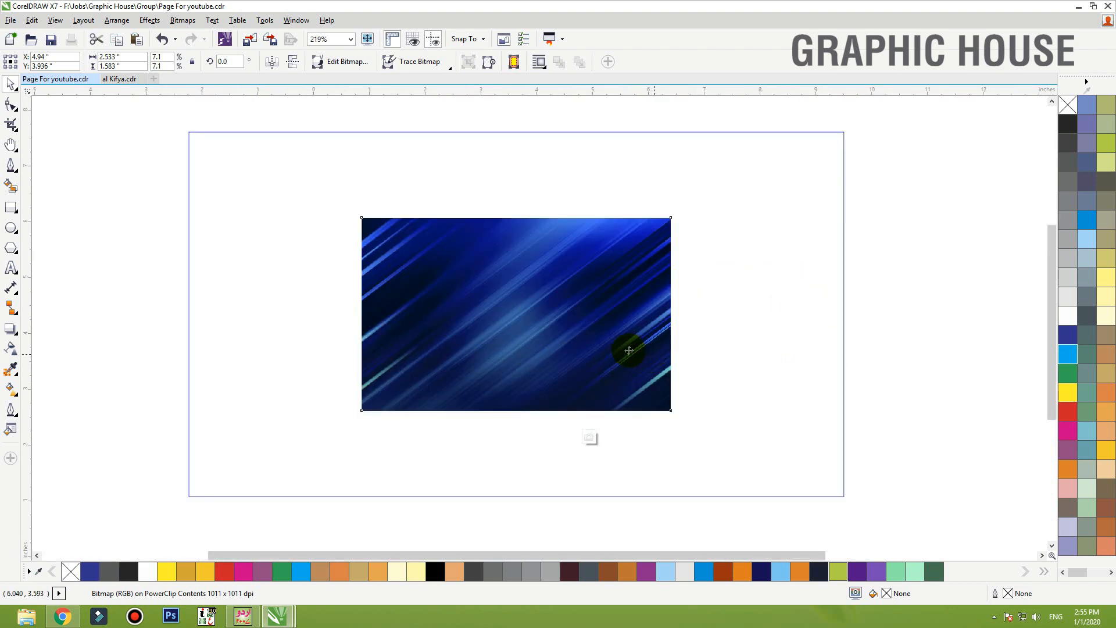
# Step: Reposition and enlarge the striped image to about 5.79 × 3.41 inches, covering the rectangle frame, and finish editing the PowerClip
pyautogui.moveTo(625, 334); pyautogui.dragTo(538, 365)
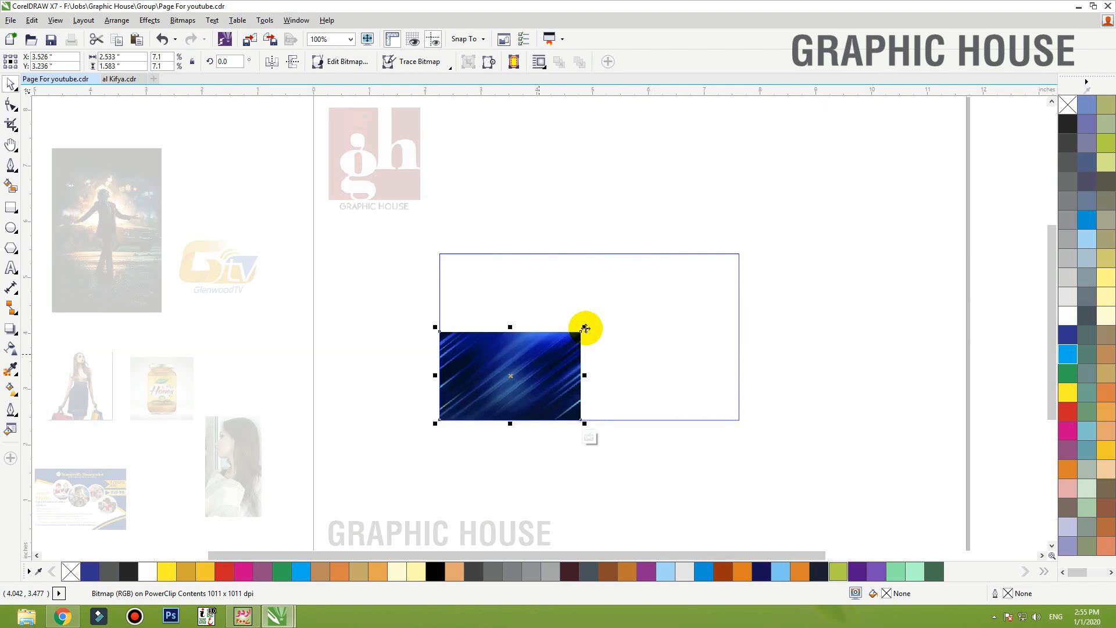
pyautogui.moveTo(586, 327); pyautogui.dragTo(796, 228)
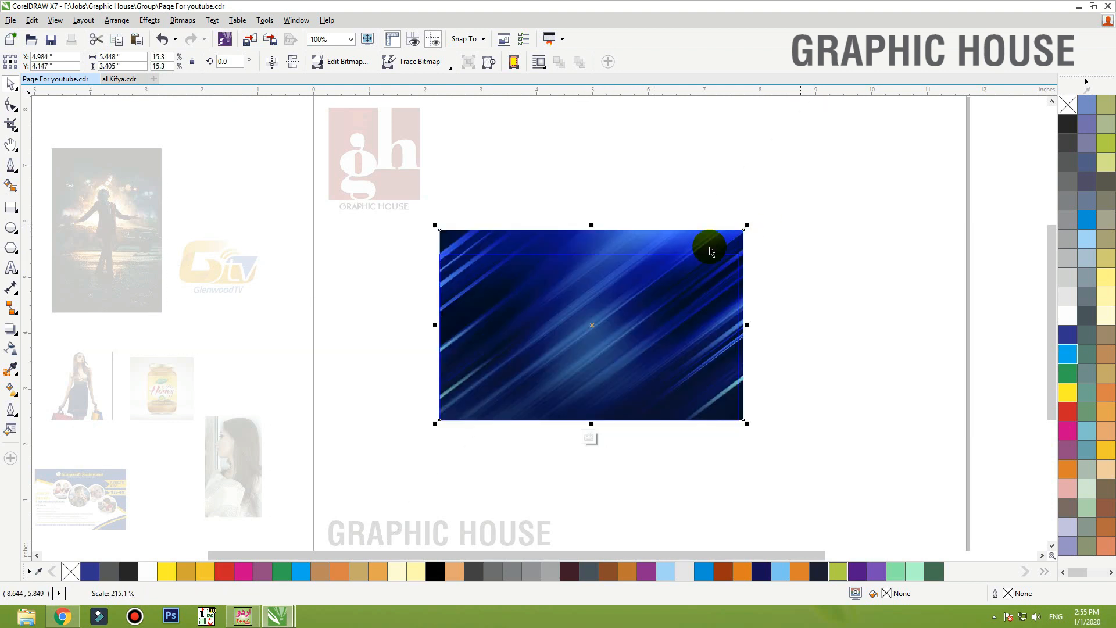
pyautogui.moveTo(624, 290); pyautogui.dragTo(623, 302)
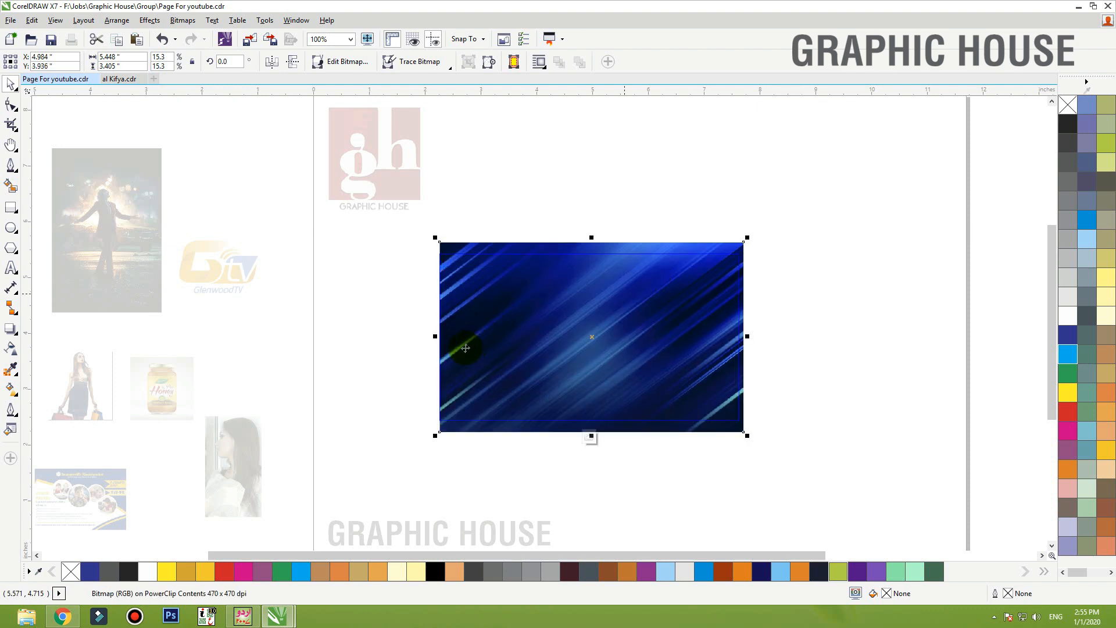
pyautogui.moveTo(433, 337); pyautogui.dragTo(415, 336)
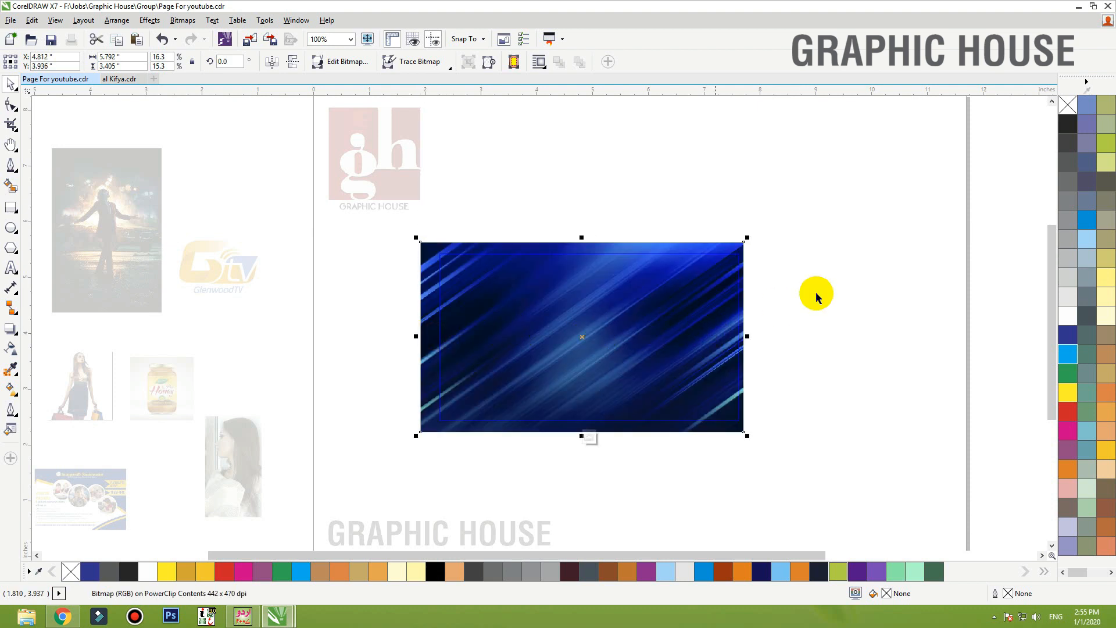
pyautogui.click(589, 439)
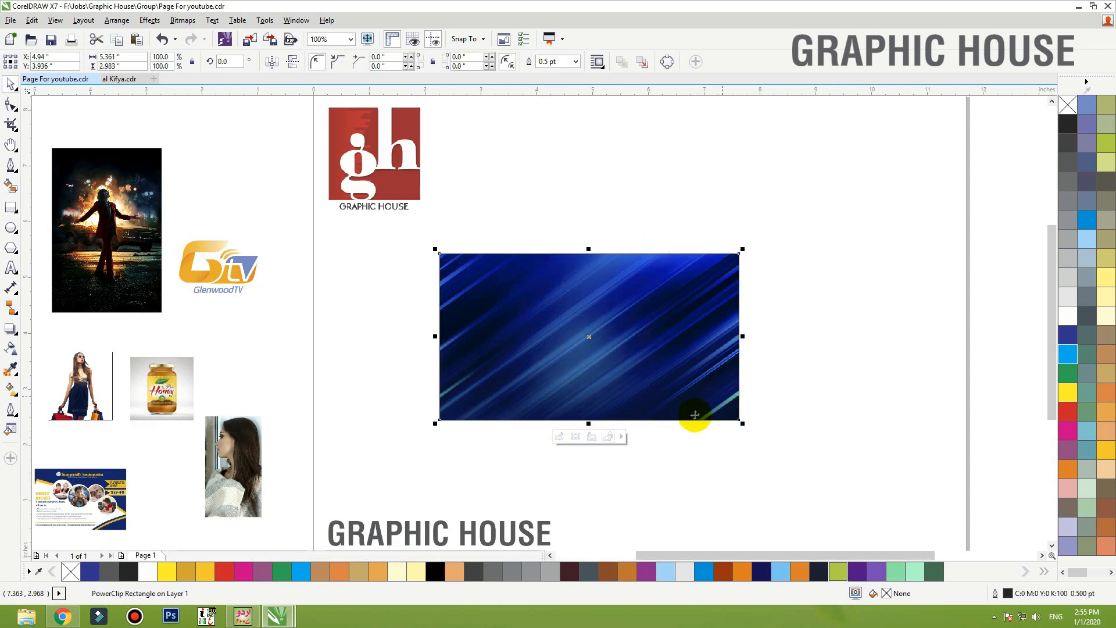
# Step: Reopen the rectangle's PowerClip contents, leave editing mode, and deselect the rectangle
pyautogui.doubleClick(618, 288)
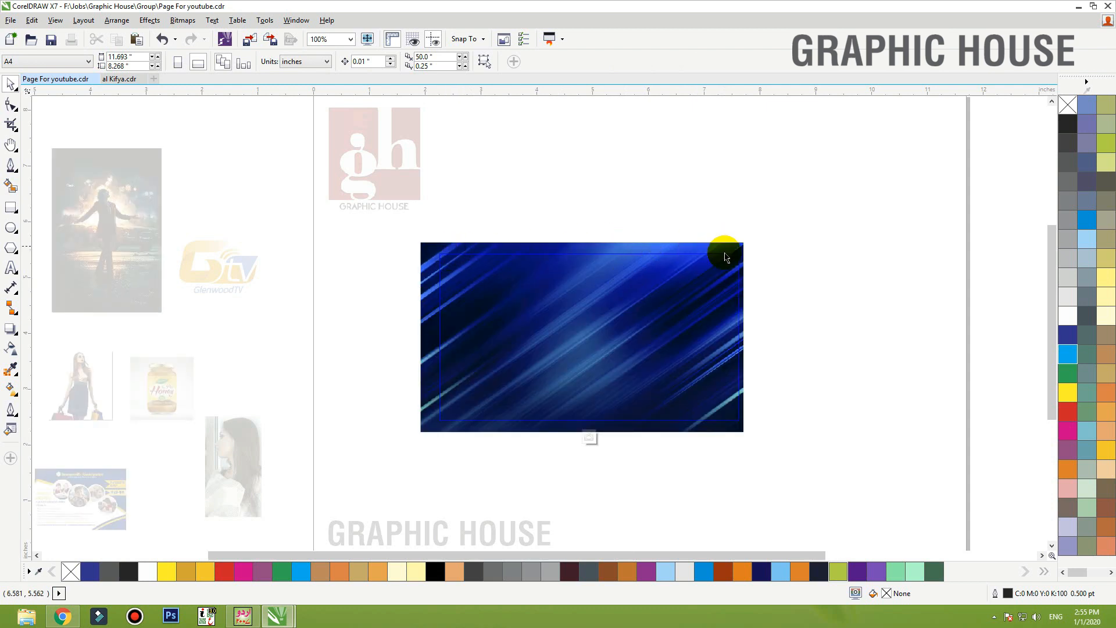
pyautogui.keyDown('ctrl'); pyautogui.click(844, 296); pyautogui.keyUp('ctrl')
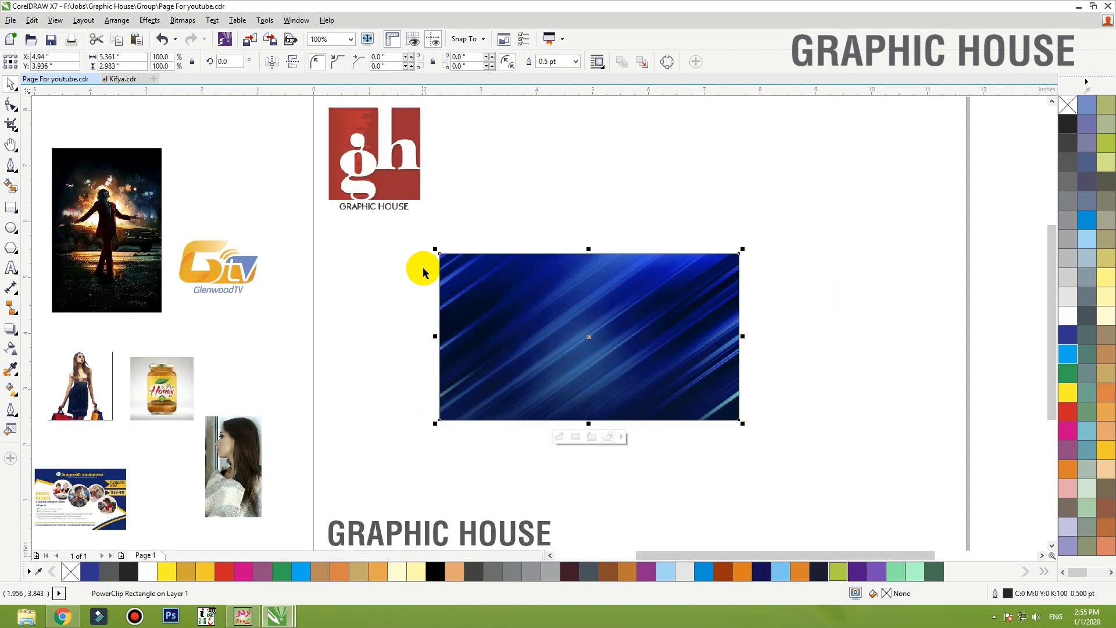
pyautogui.click(567, 208)
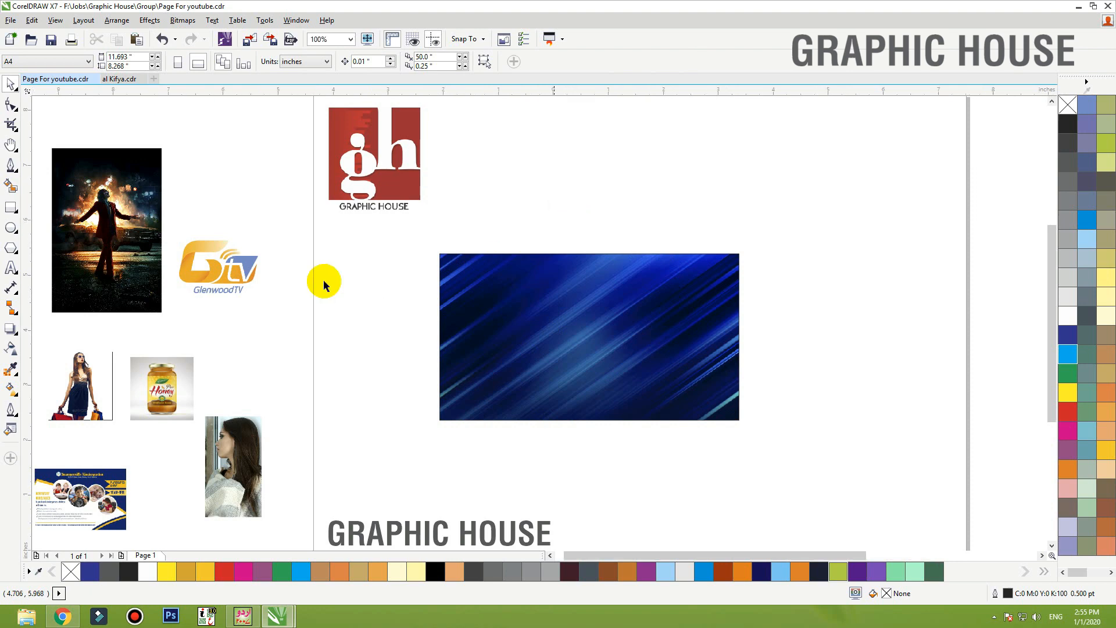
# Step: Move the image-filled rectangle to the page's upper right and draw an ellipse about 2.53 × 2.76 inches below the red logo
pyautogui.hscroll(-4, 320, 281)
pyautogui.click(340, 233)
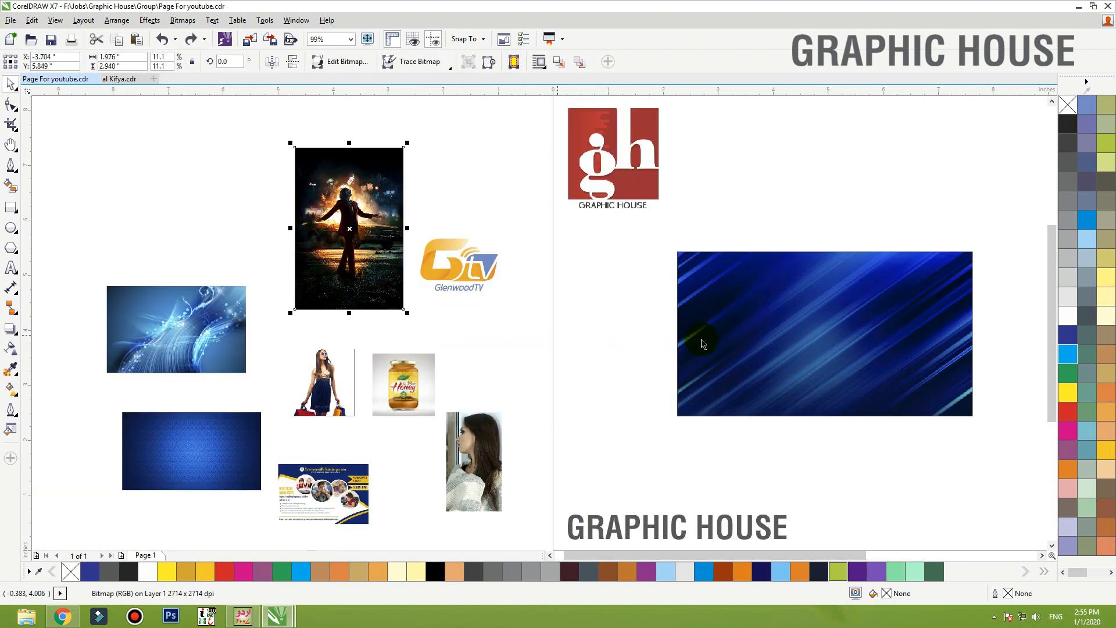
pyautogui.moveTo(755, 343); pyautogui.dragTo(831, 232)
pyautogui.click(12, 229)
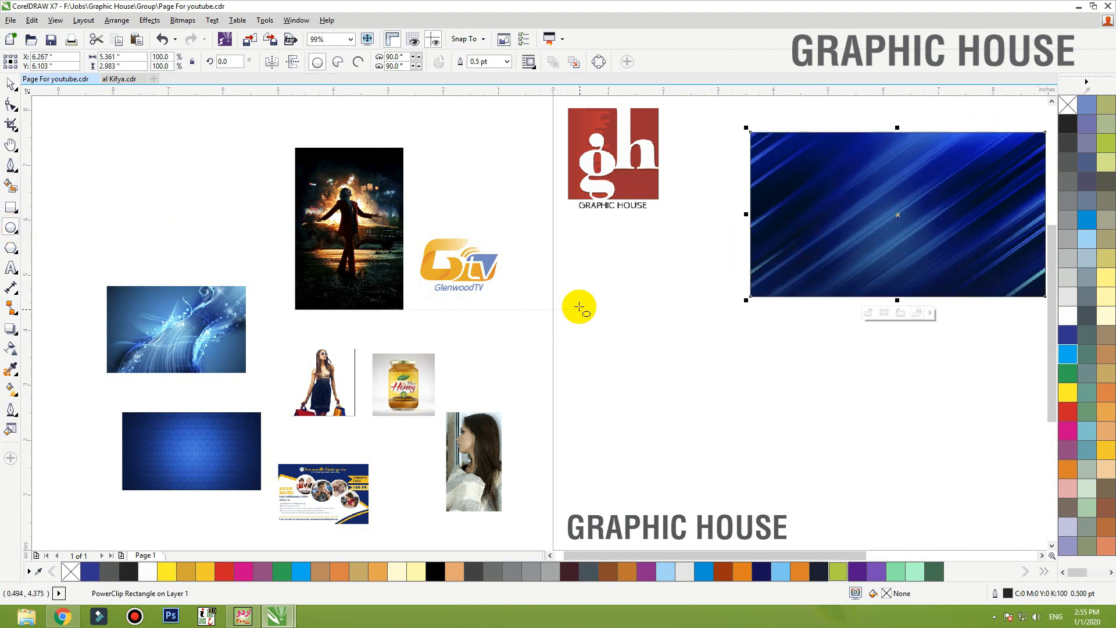
pyautogui.moveTo(579, 309); pyautogui.dragTo(716, 462)
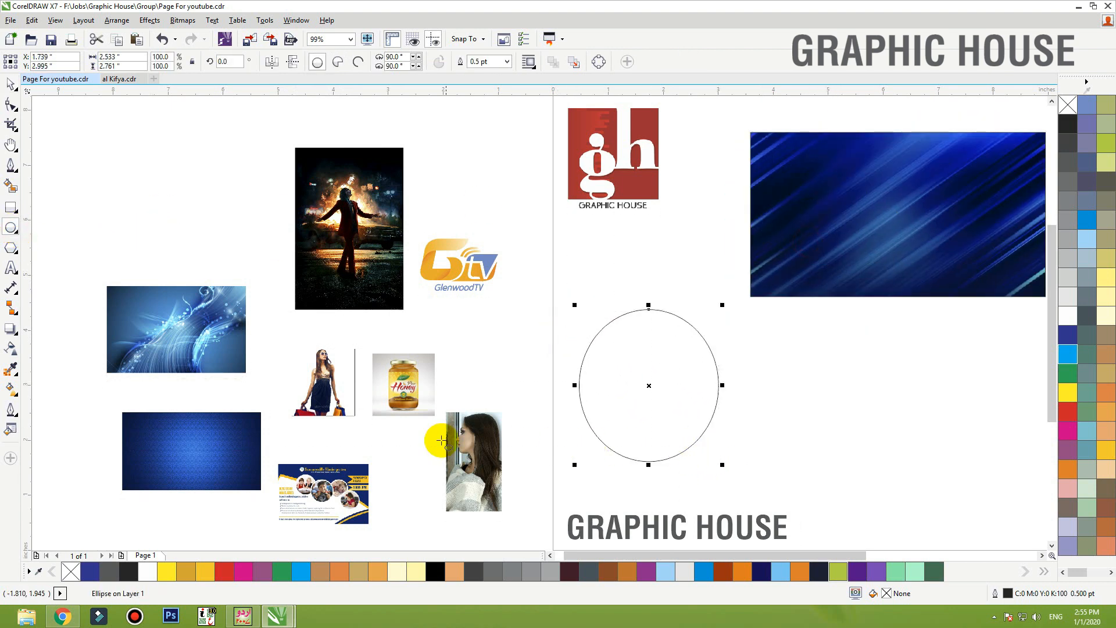
# Step: PowerClip the photo of the woman in profile inside the ellipse using Place Inside Frame
pyautogui.click(462, 437)
pyautogui.rightClick(462, 437)
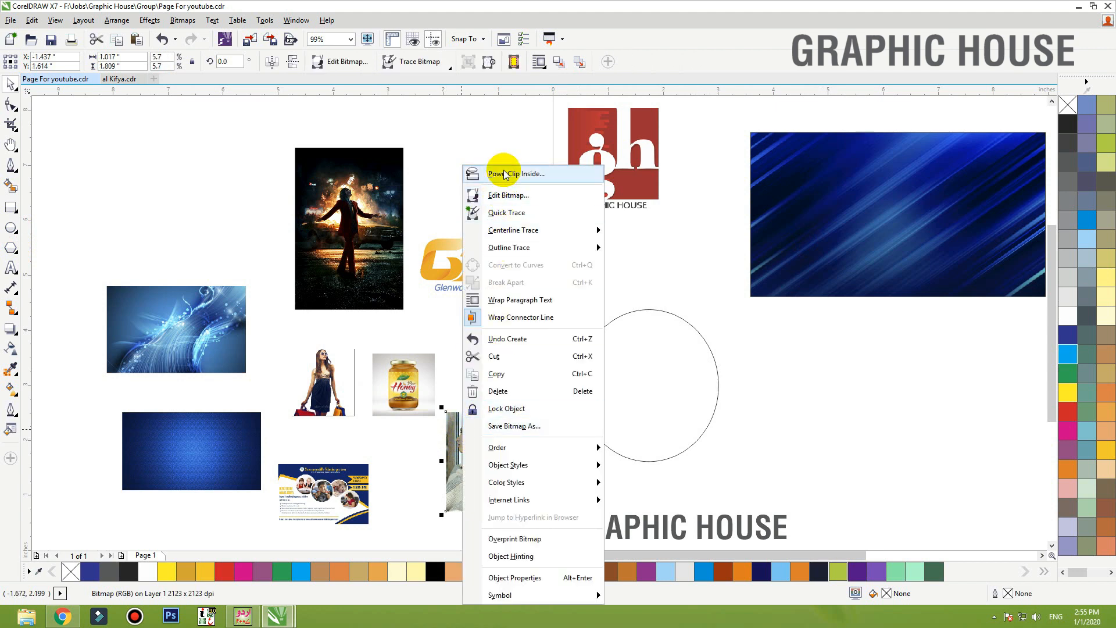
pyautogui.click(149, 21)
pyautogui.moveTo(198, 220)
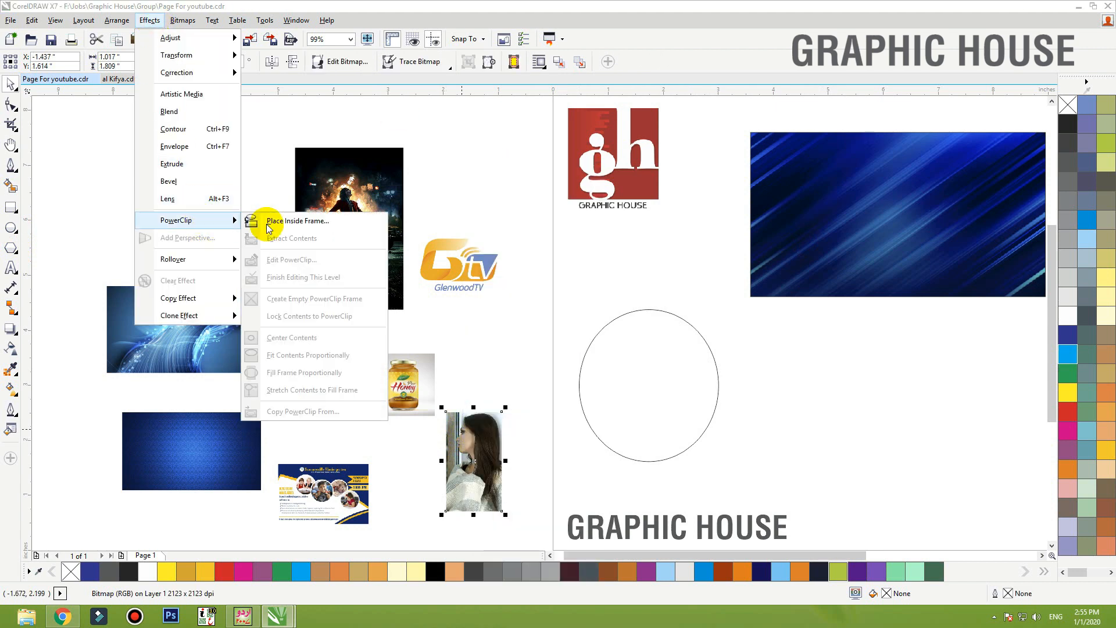
pyautogui.click(310, 227)
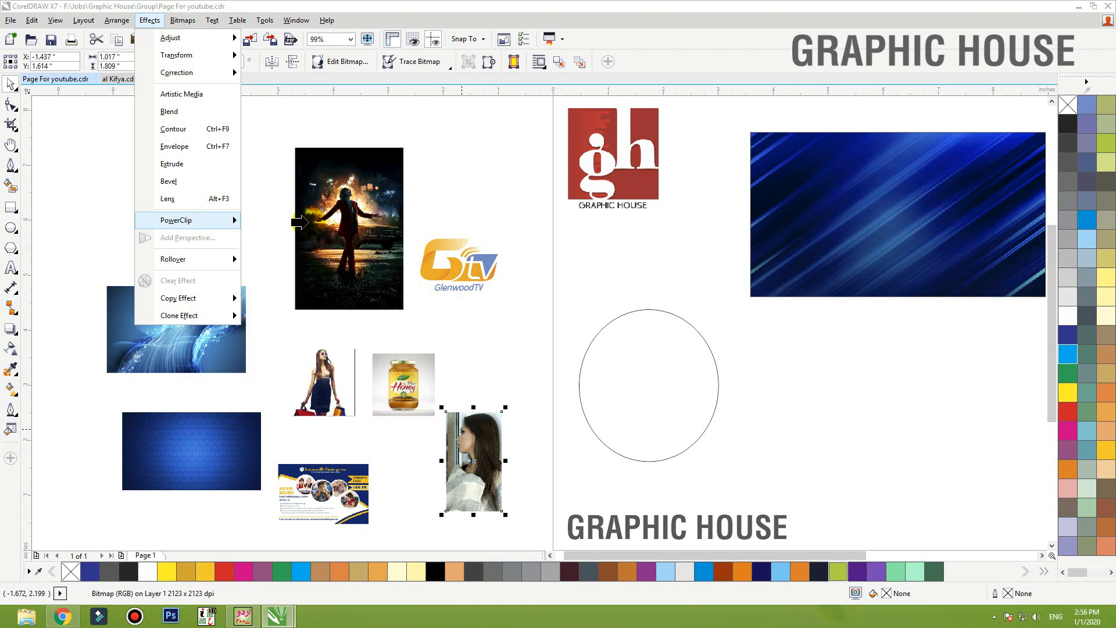
pyautogui.click(622, 315)
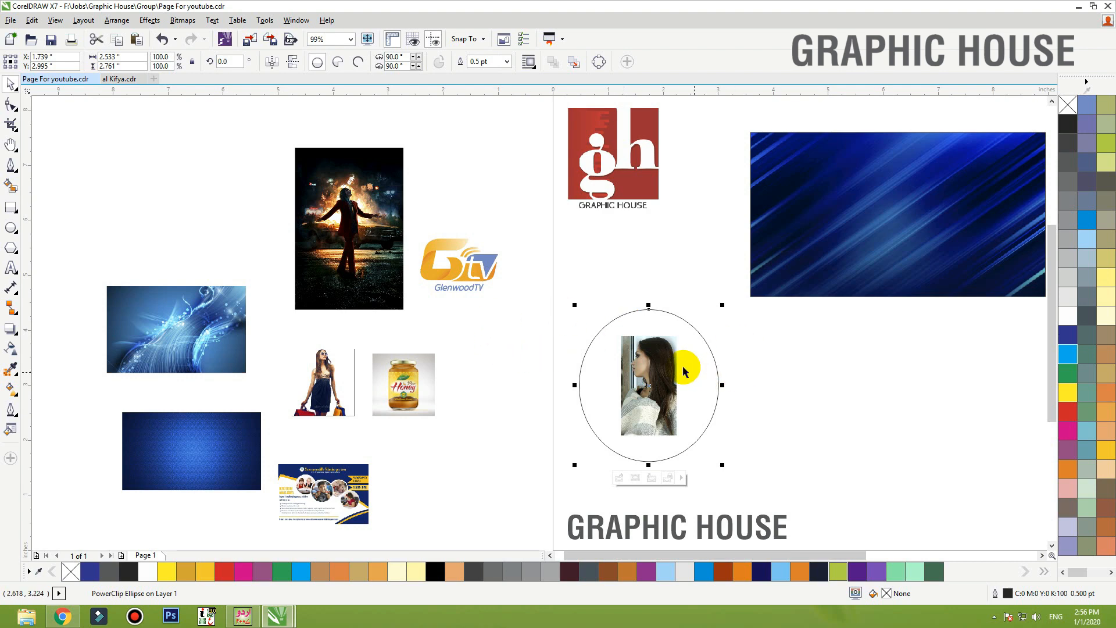
# Step: Enter and leave editing of the ellipse's PowerClip contents
pyautogui.keyDown('ctrl'); pyautogui.click(668, 355); pyautogui.keyUp('ctrl')
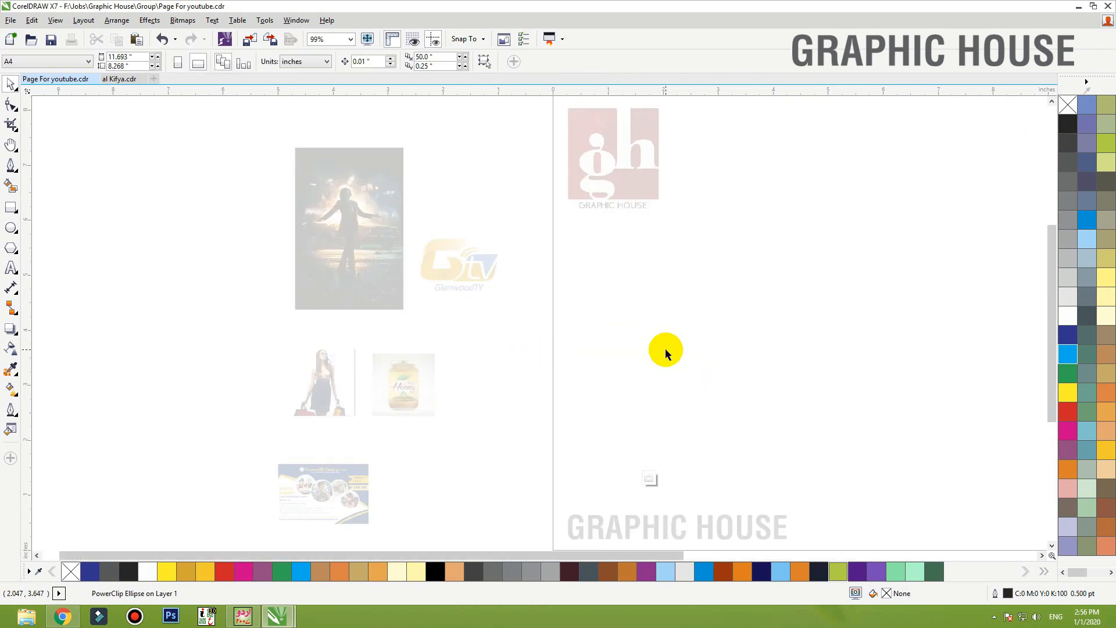
pyautogui.keyDown('ctrl'); pyautogui.click(575, 286); pyautogui.keyUp('ctrl')
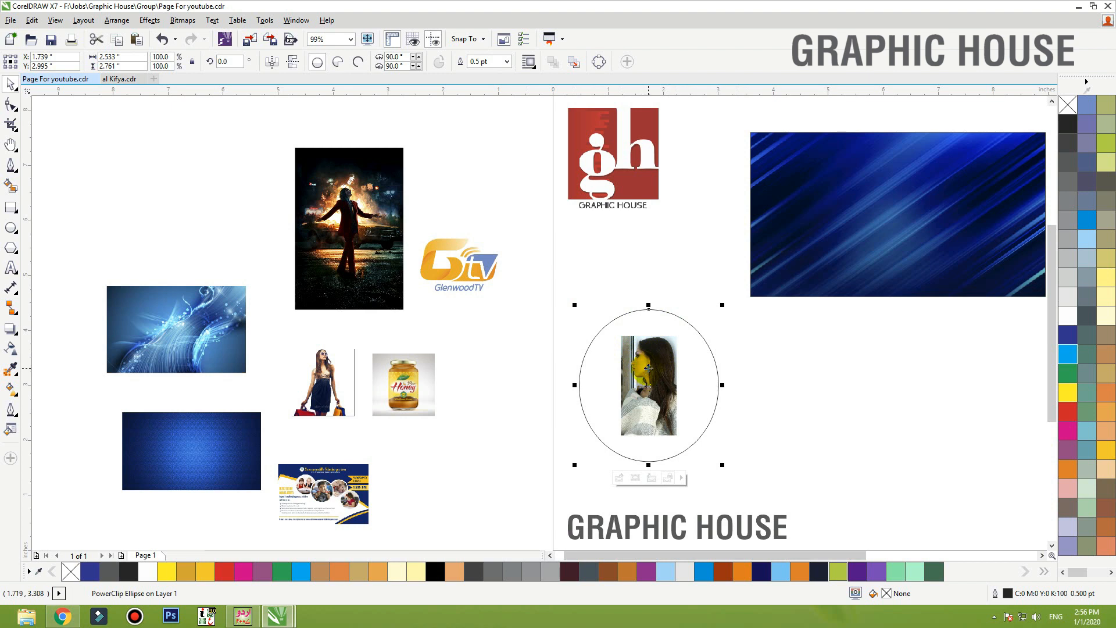
# Step: Fit the photo inside the ellipse's PowerClip with Fill Frame Proportionally
pyautogui.rightClick(651, 364)
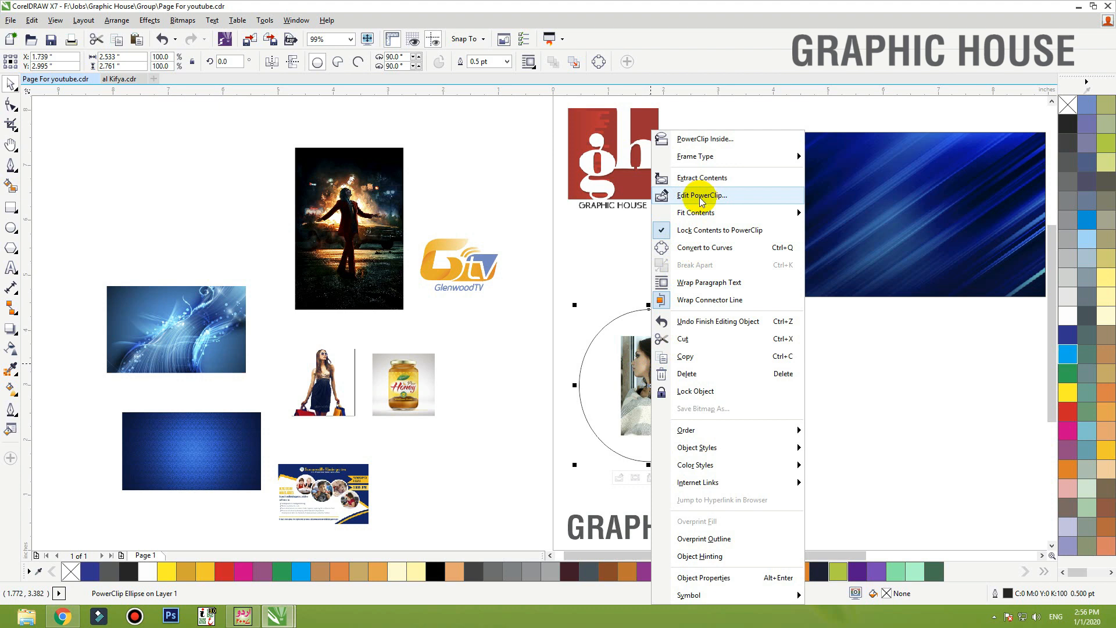
pyautogui.moveTo(710, 217)
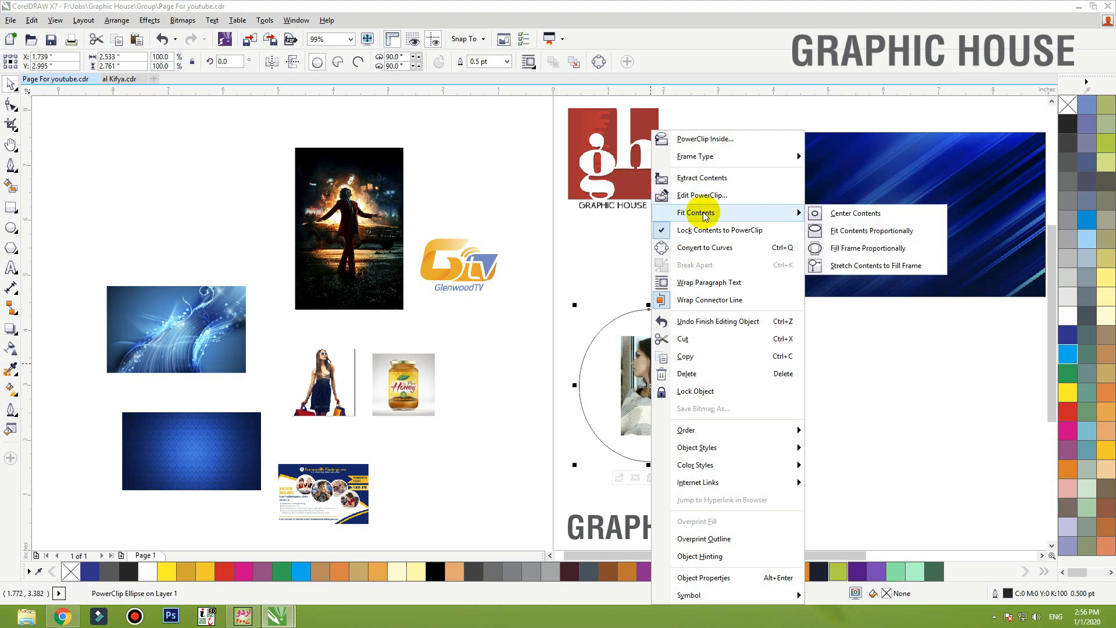
pyautogui.click(860, 249)
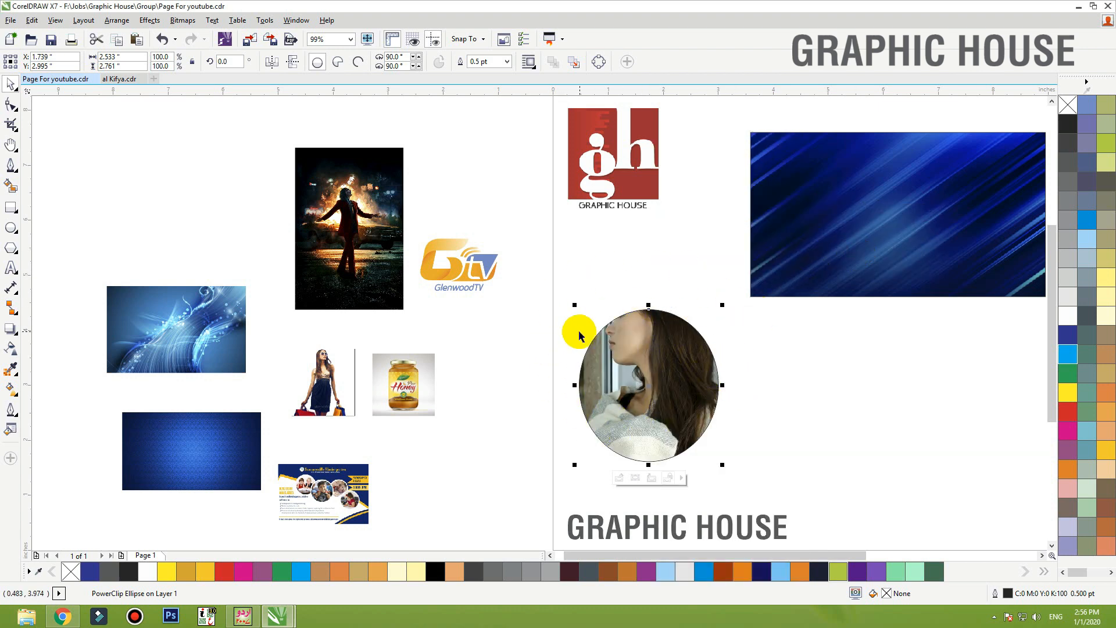
# Step: Shift the photo down within the ellipse's PowerClip to frame the woman's head, and move the finished ellipse up beneath the red logo
pyautogui.rightClick(654, 349)
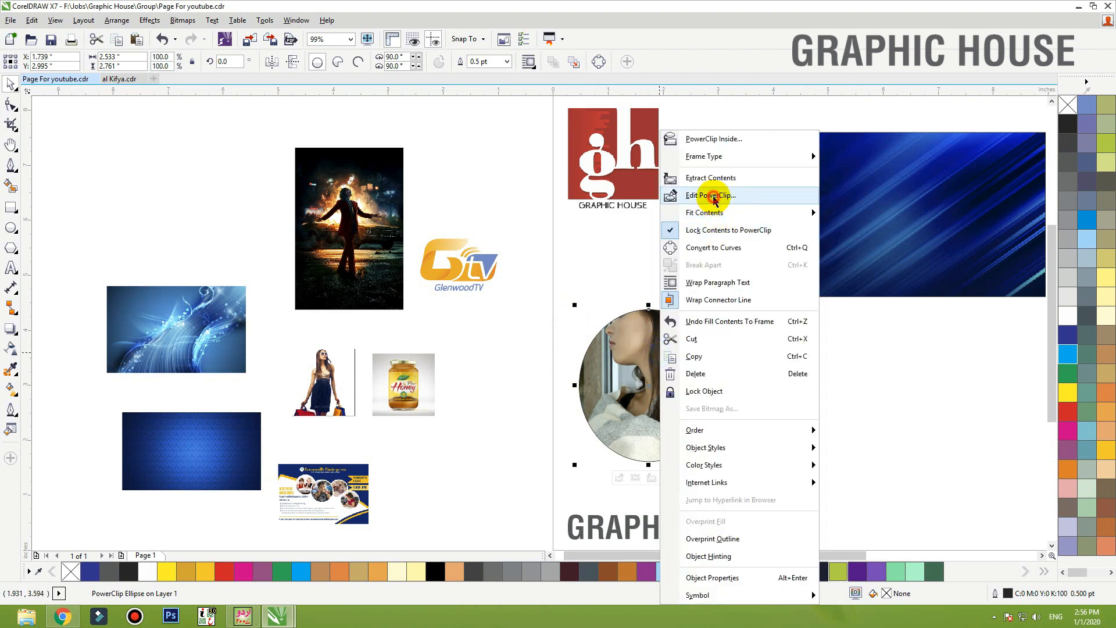
pyautogui.click(713, 194)
pyautogui.click(663, 302)
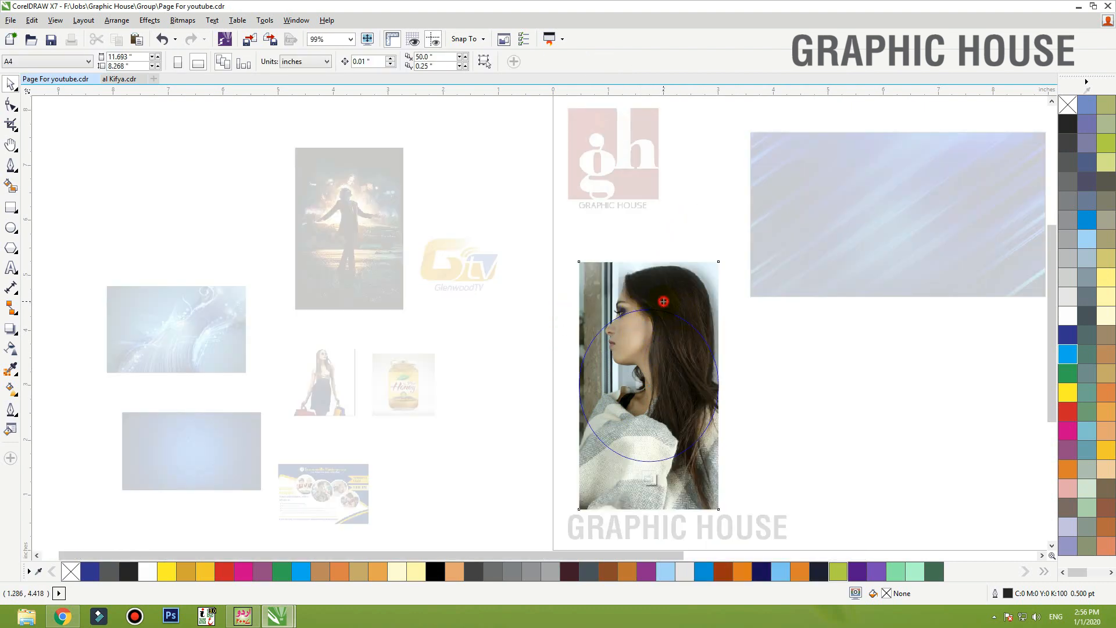
pyautogui.moveTo(679, 272); pyautogui.dragTo(672, 313)
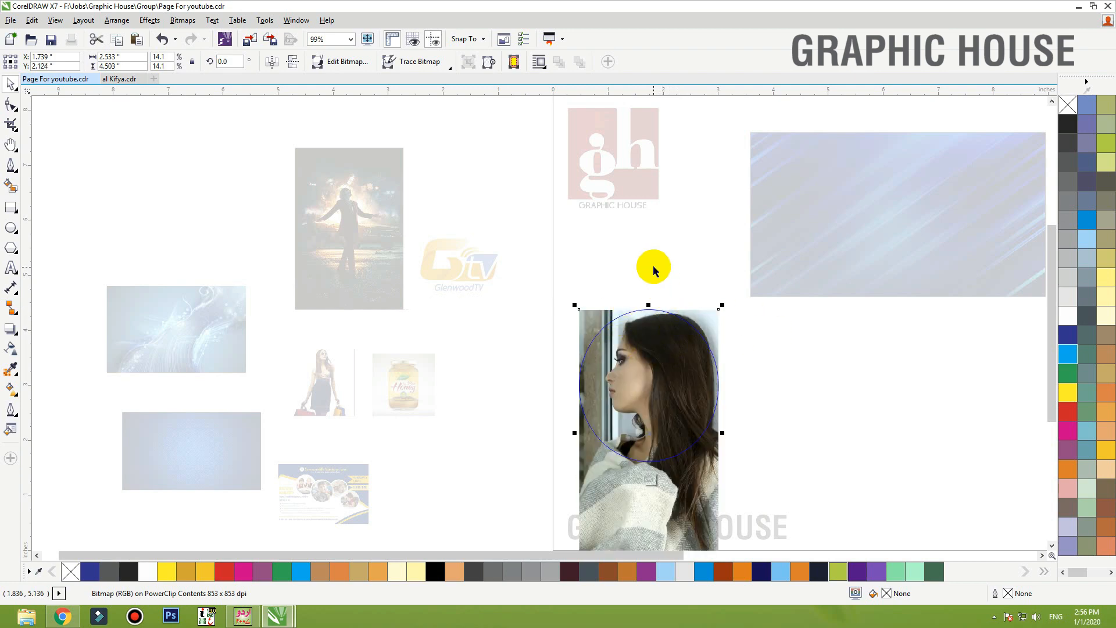
pyautogui.click(531, 425)
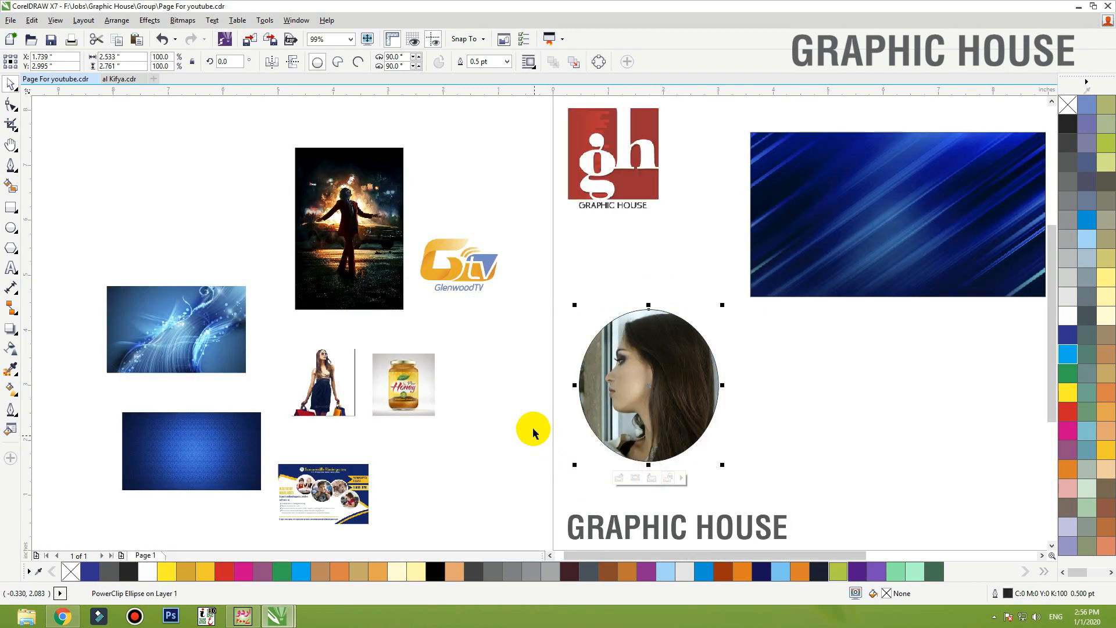
pyautogui.moveTo(646, 369); pyautogui.dragTo(644, 311)
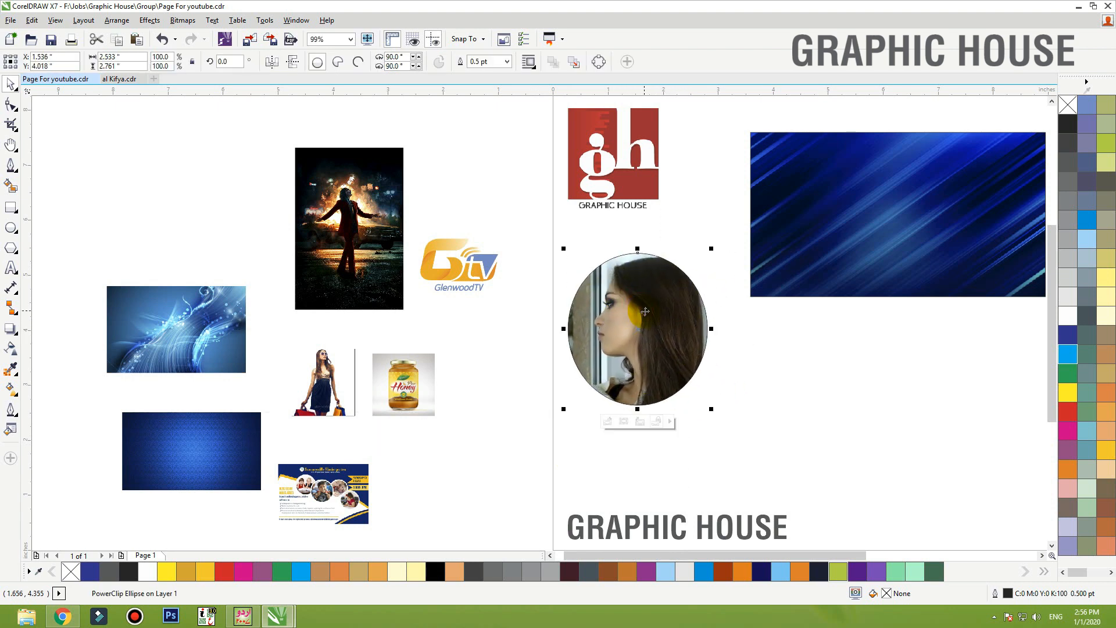
pyautogui.click(768, 353)
# Step: Move the photo of the man before the fire onto the page and draw a rectangle about 0.82 × 2.76 inches beside it
pyautogui.scroll(-1, 453, 346)
pyautogui.press('F2')
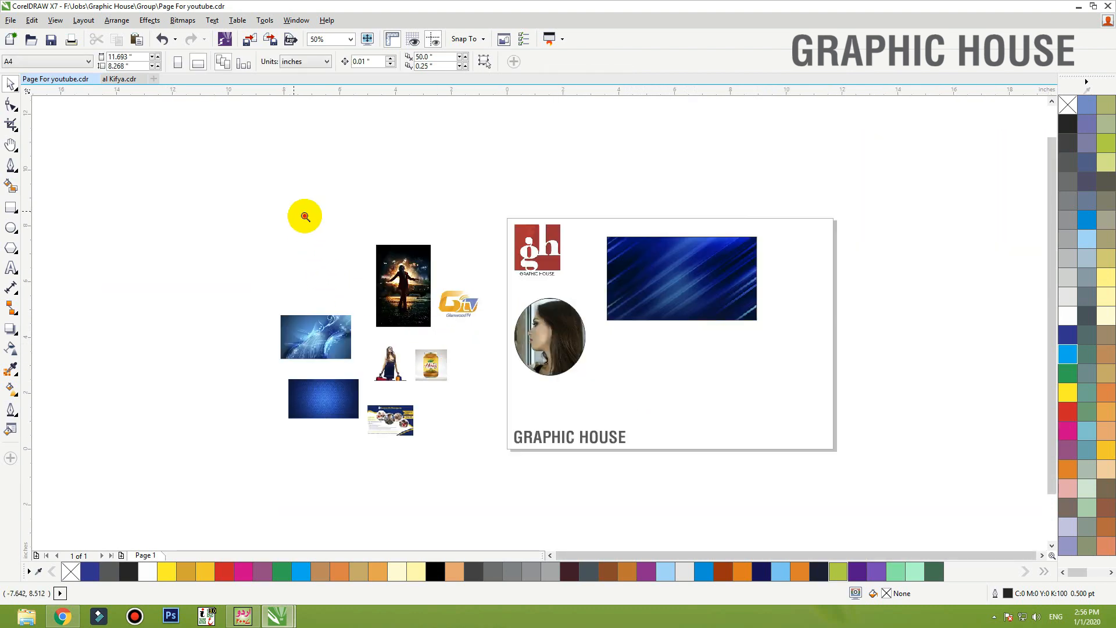
pyautogui.moveTo(297, 212); pyautogui.dragTo(814, 444)
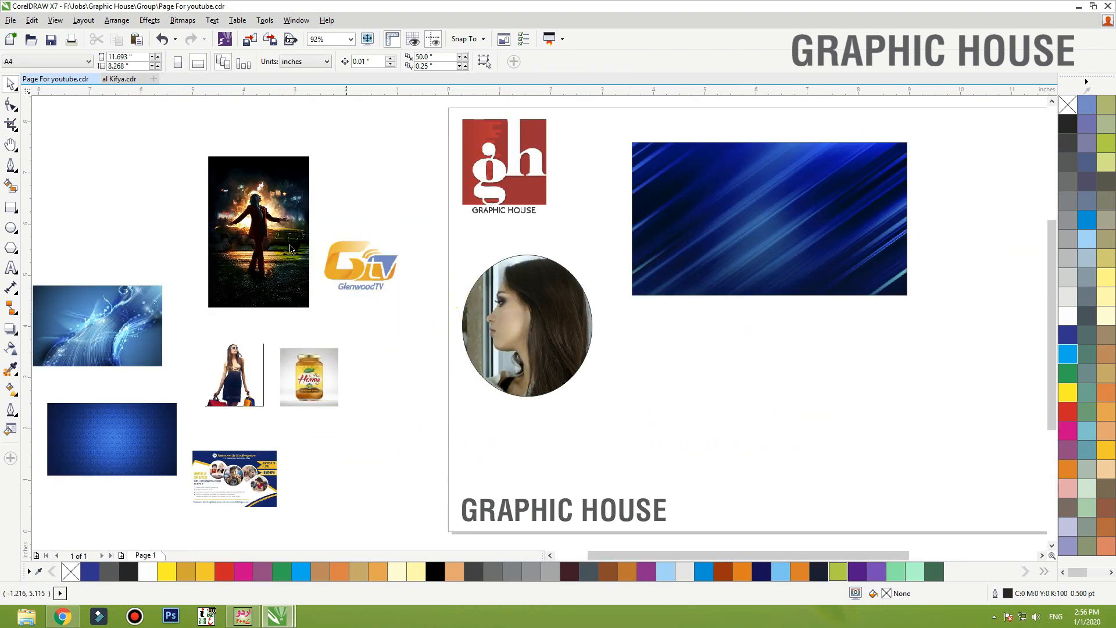
pyautogui.moveTo(264, 228); pyautogui.dragTo(692, 293)
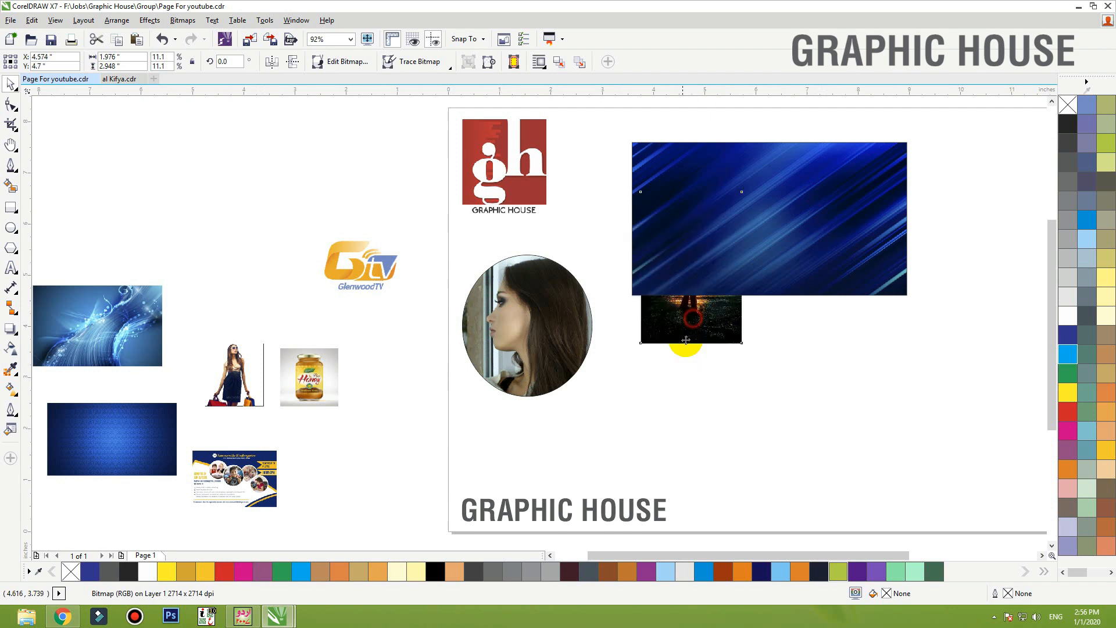
pyautogui.moveTo(686, 340); pyautogui.dragTo(594, 387)
pyautogui.click(11, 207)
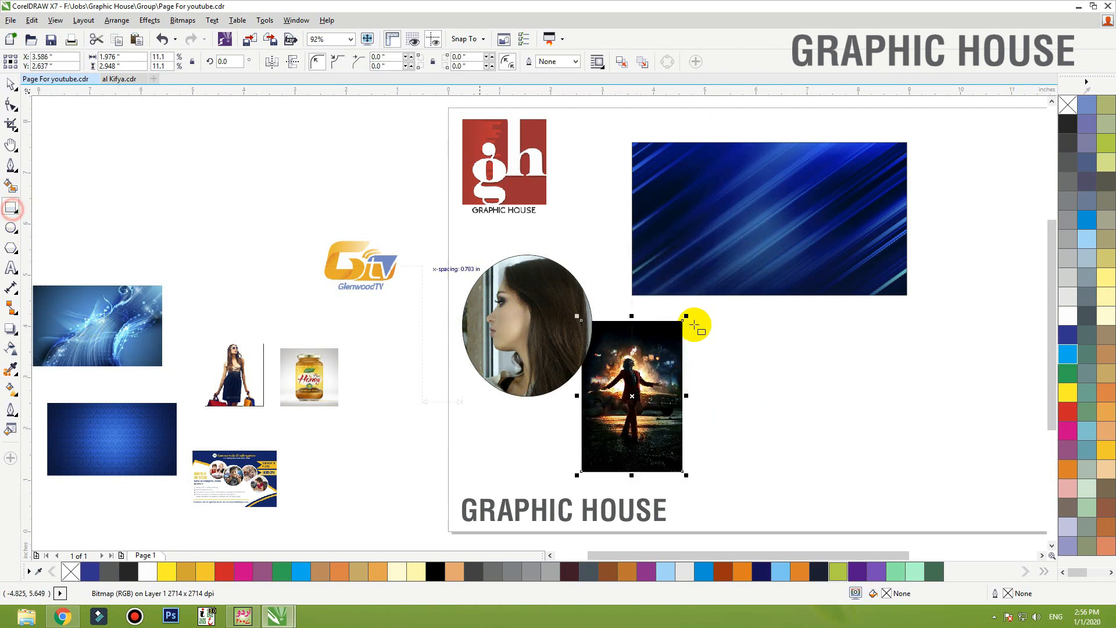
pyautogui.moveTo(713, 320); pyautogui.dragTo(756, 463)
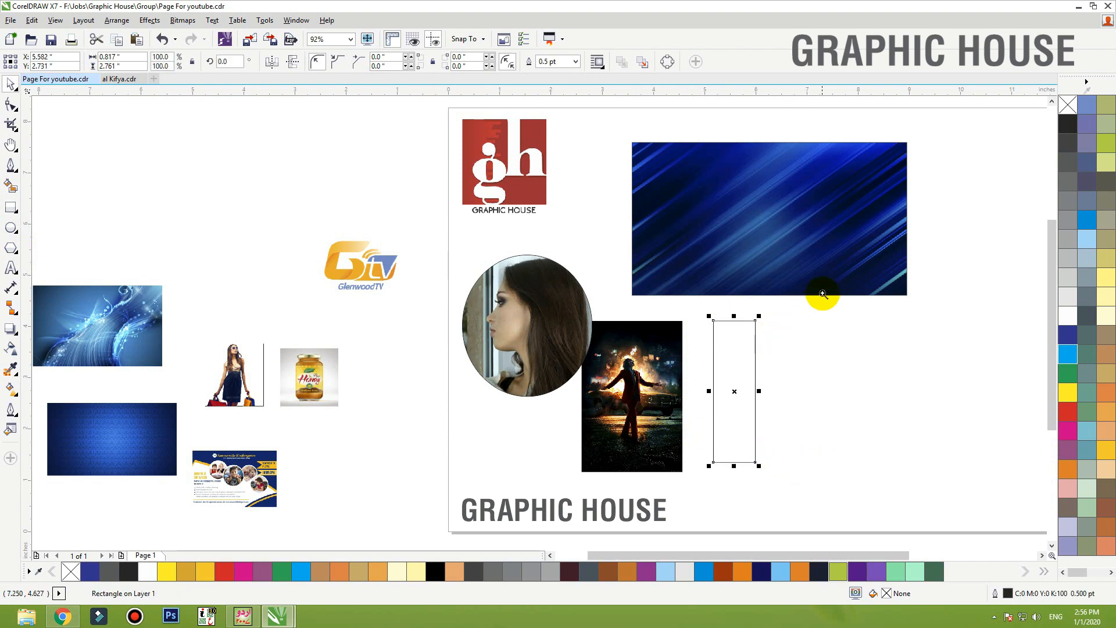
# Step: Move the photo of the man before the fire beyond the narrow rectangle and PowerClip it inside that rectangle
pyautogui.moveTo(822, 294); pyautogui.dragTo(519, 495)
pyautogui.moveTo(462, 264); pyautogui.dragTo(877, 243)
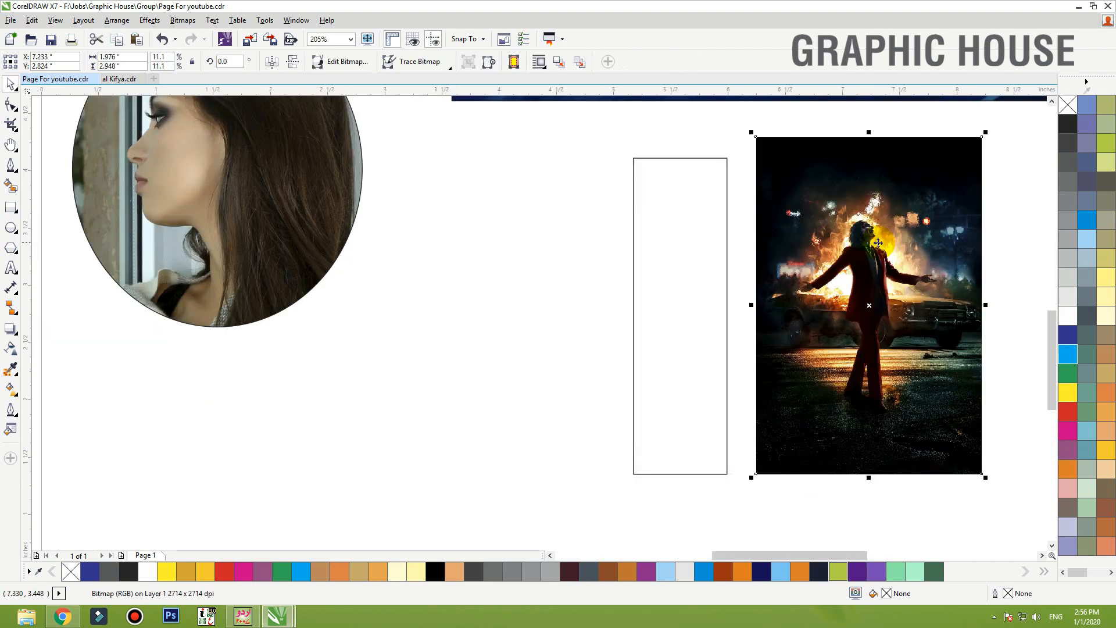
pyautogui.rightClick(865, 171)
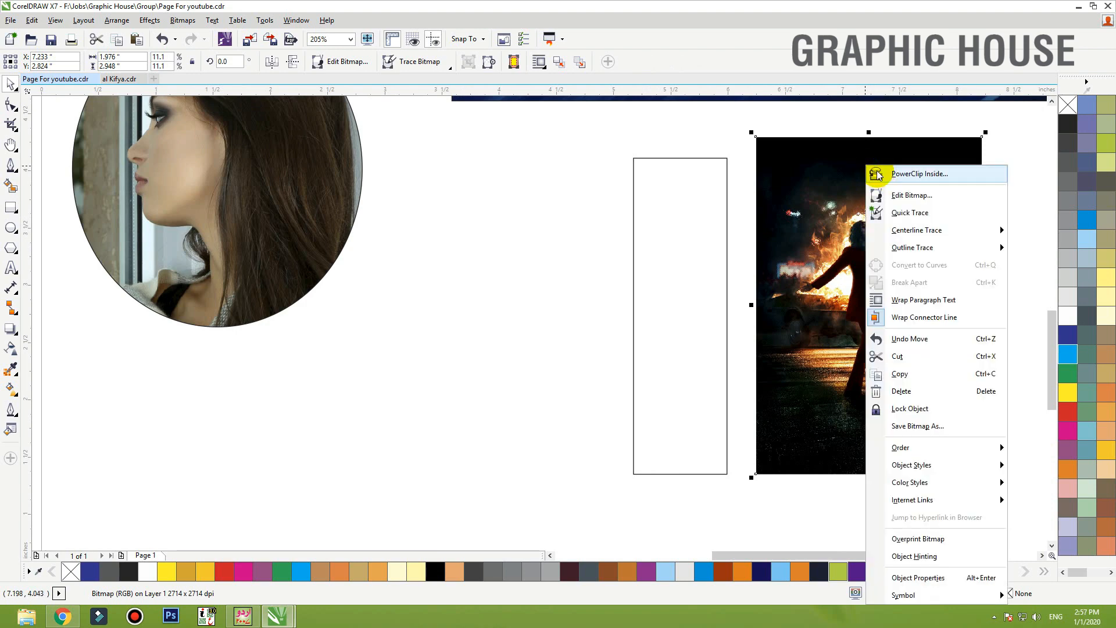
pyautogui.click(919, 173)
pyautogui.click(725, 161)
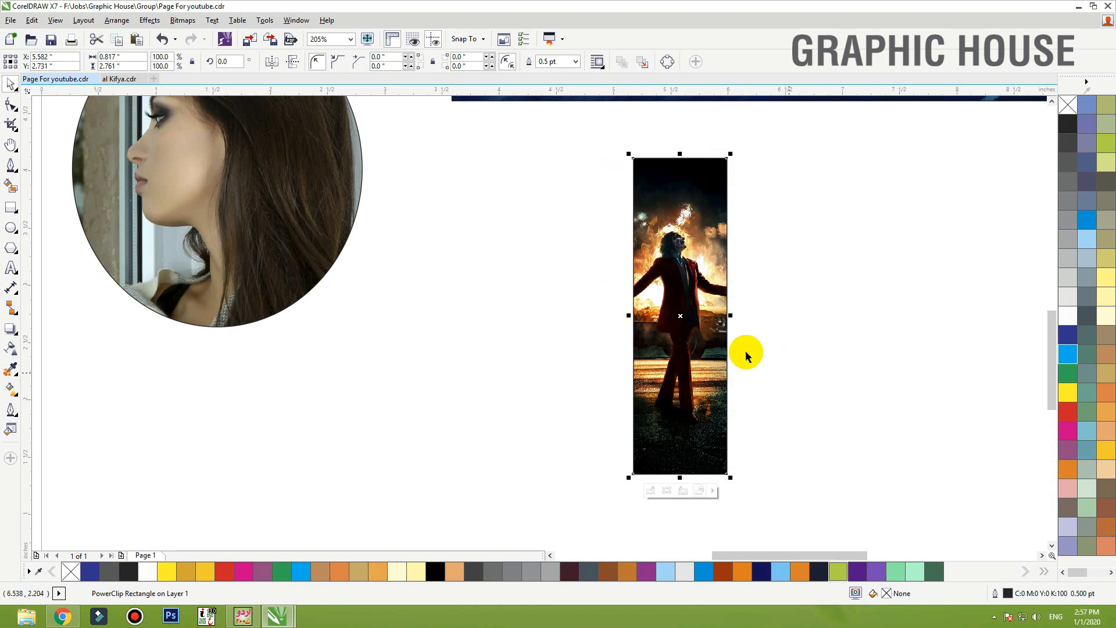
# Step: Draw a five-pointed star about 1.86 × 1.77 inches between the ellipse and the narrow rectangle
pyautogui.click(503, 313)
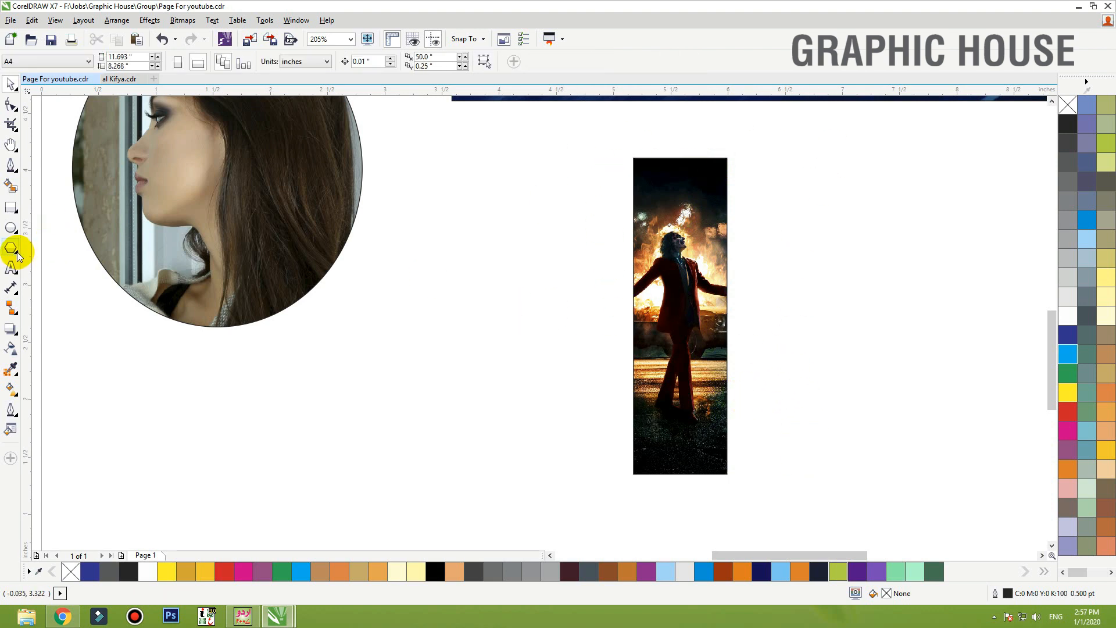
pyautogui.click(17, 256)
pyautogui.click(52, 261)
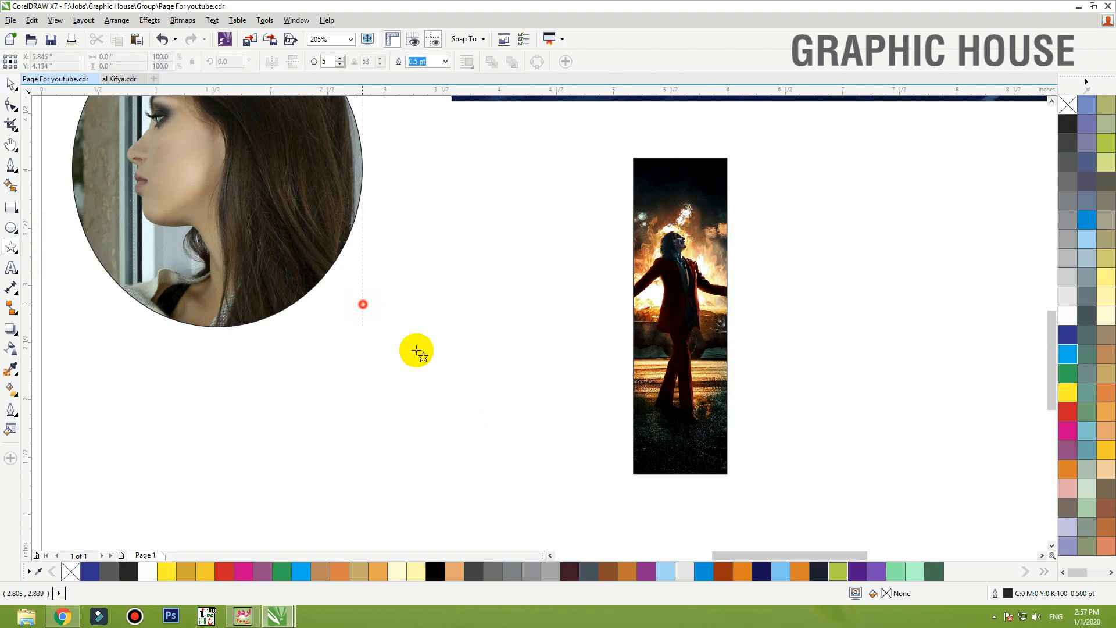
pyautogui.moveTo(417, 352); pyautogui.dragTo(581, 476)
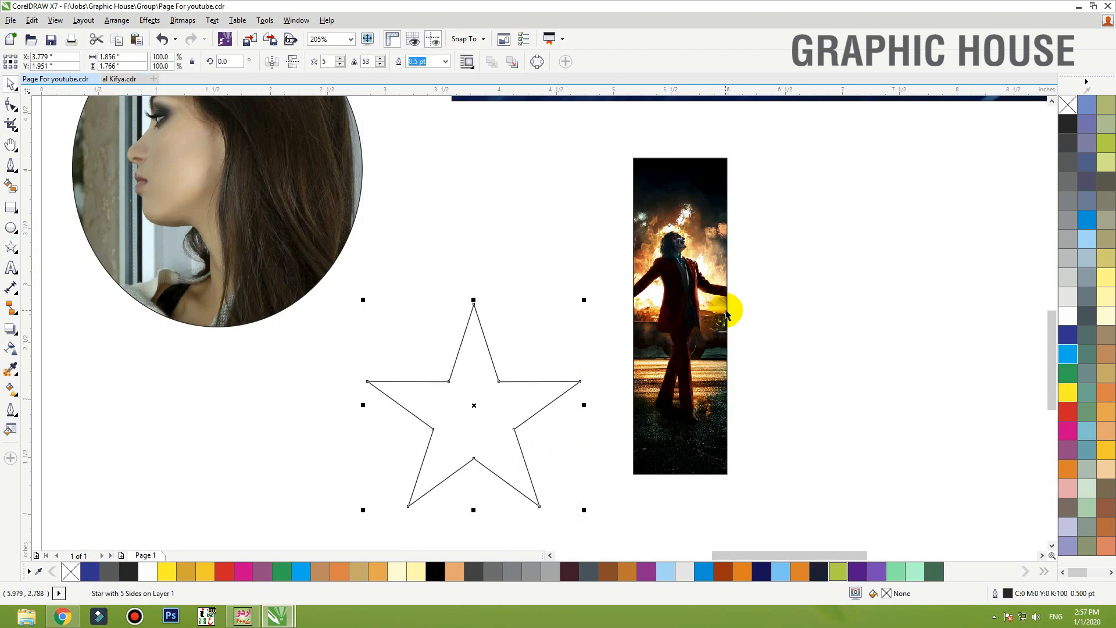
pyautogui.scroll(-4, 727, 314)
pyautogui.hscroll(-3, 665, 330)
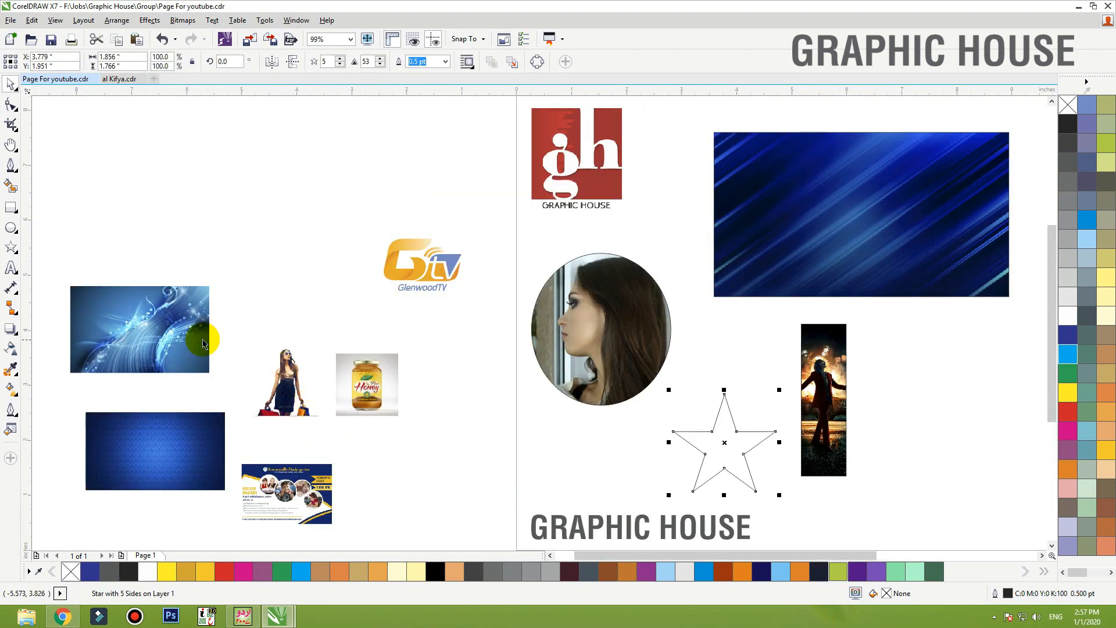
# Step: PowerClip a duplicate of the light-blue swirl image inside the star and move the star up between the ellipse and the narrow rectangle
pyautogui.moveTo(139, 354); pyautogui.dragTo(556, 474)
pyautogui.rightClick(561, 454)
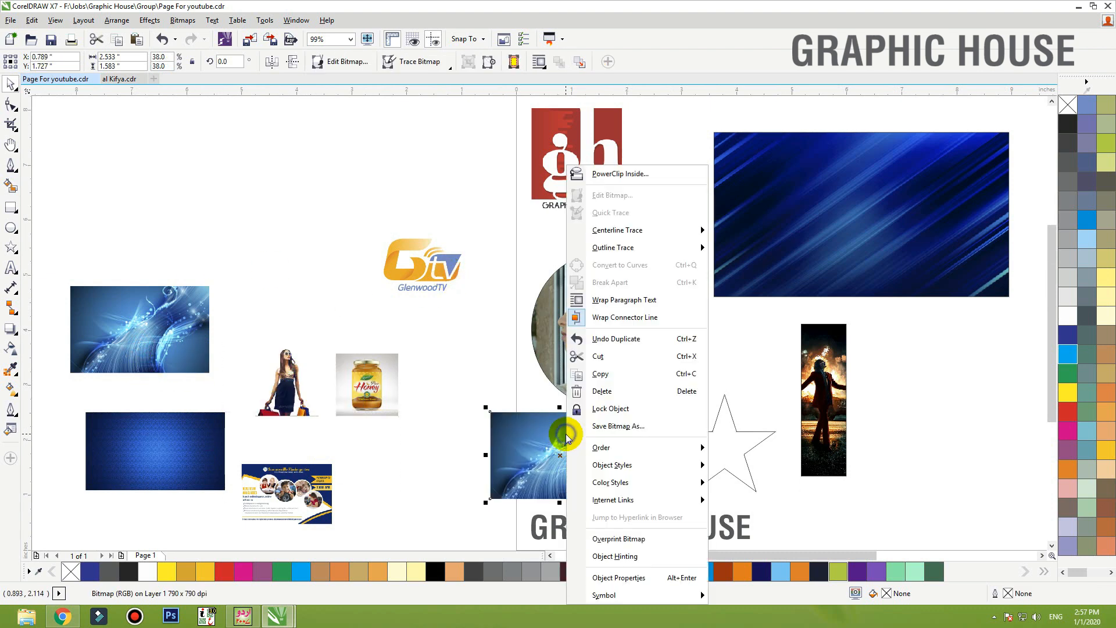
pyautogui.click(616, 173)
pyautogui.click(726, 408)
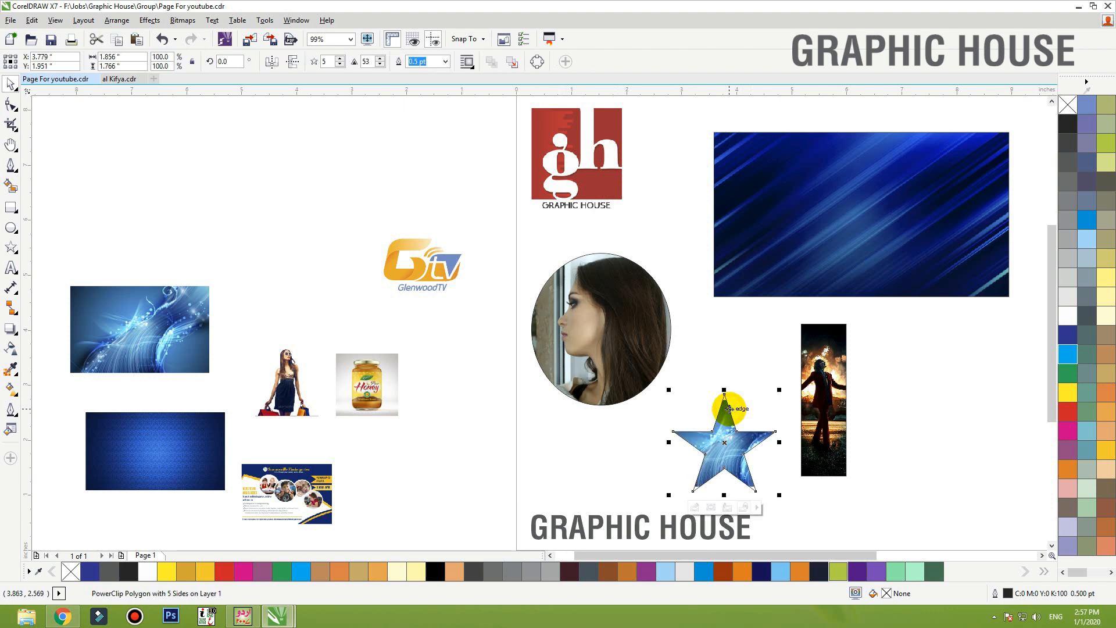
pyautogui.moveTo(727, 451); pyautogui.dragTo(739, 374)
# Step: Draw a chevron arrow shape about 1.92 × 1.92 inches beside the page's left edge, below the GlenwoodTV logo
pyautogui.click(16, 254)
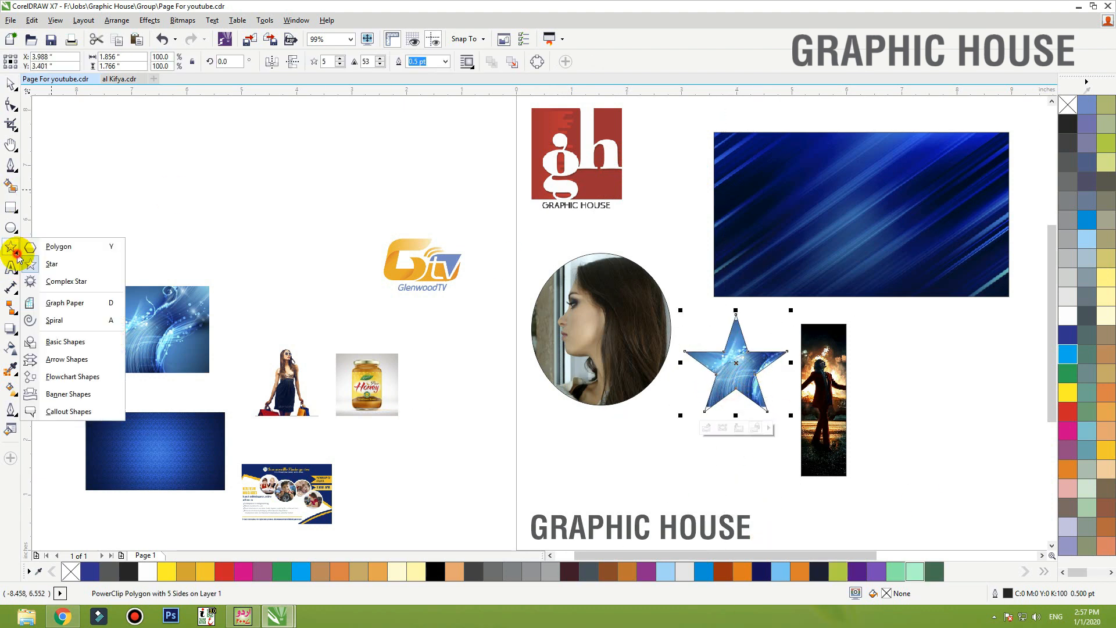
pyautogui.click(47, 361)
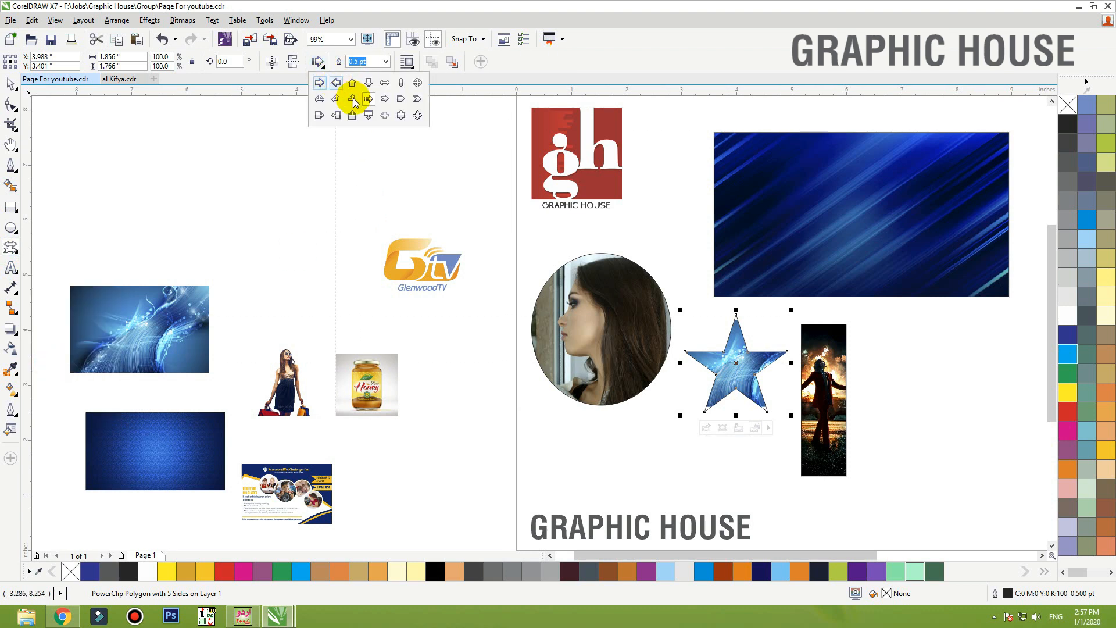
pyautogui.click(400, 100)
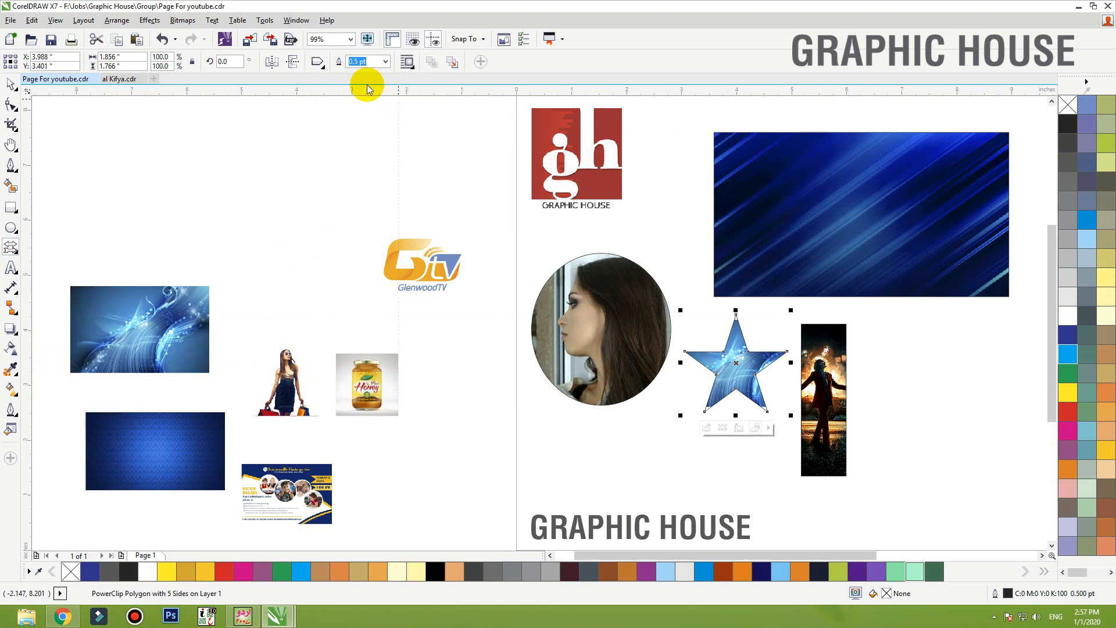
pyautogui.click(322, 68)
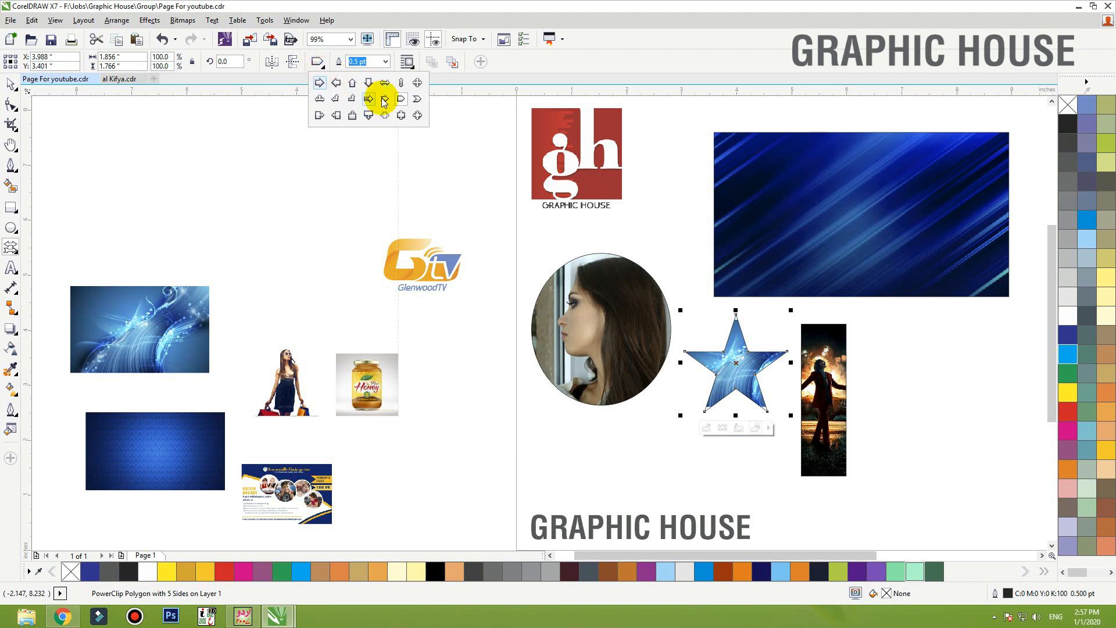
pyautogui.click(418, 100)
pyautogui.moveTo(437, 395)
pyautogui.mouseDown()
pyautogui.moveTo(547, 467)
pyautogui.moveTo(531, 445)
pyautogui.mouseUp()
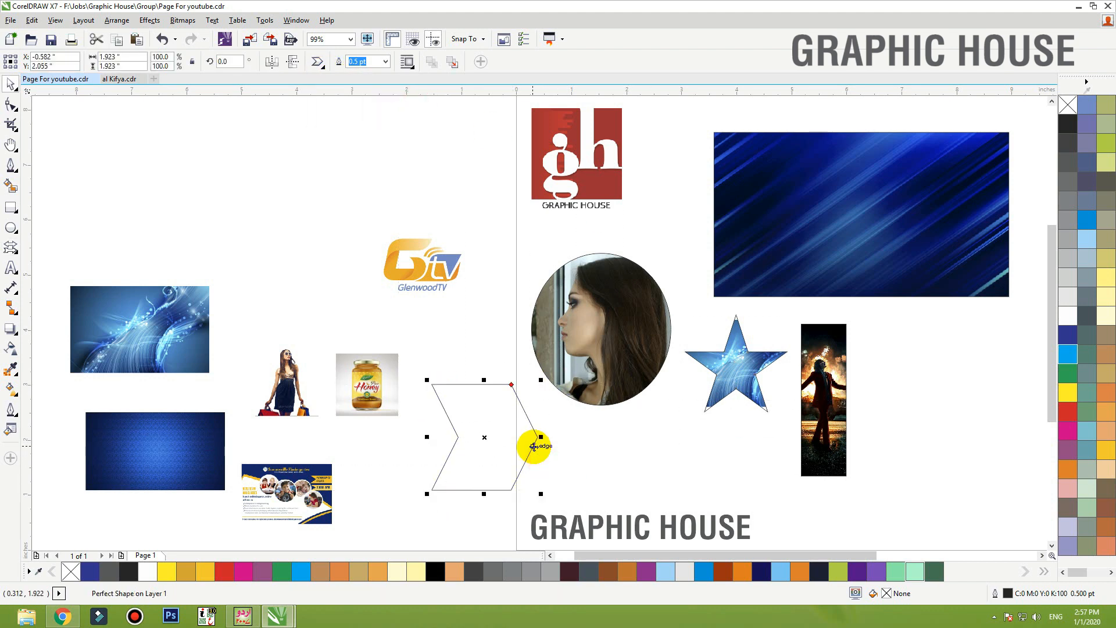
# Step: PowerClip the kindergarten flyer image inside the chevron shape
pyautogui.click(279, 492)
pyautogui.rightClick(288, 475)
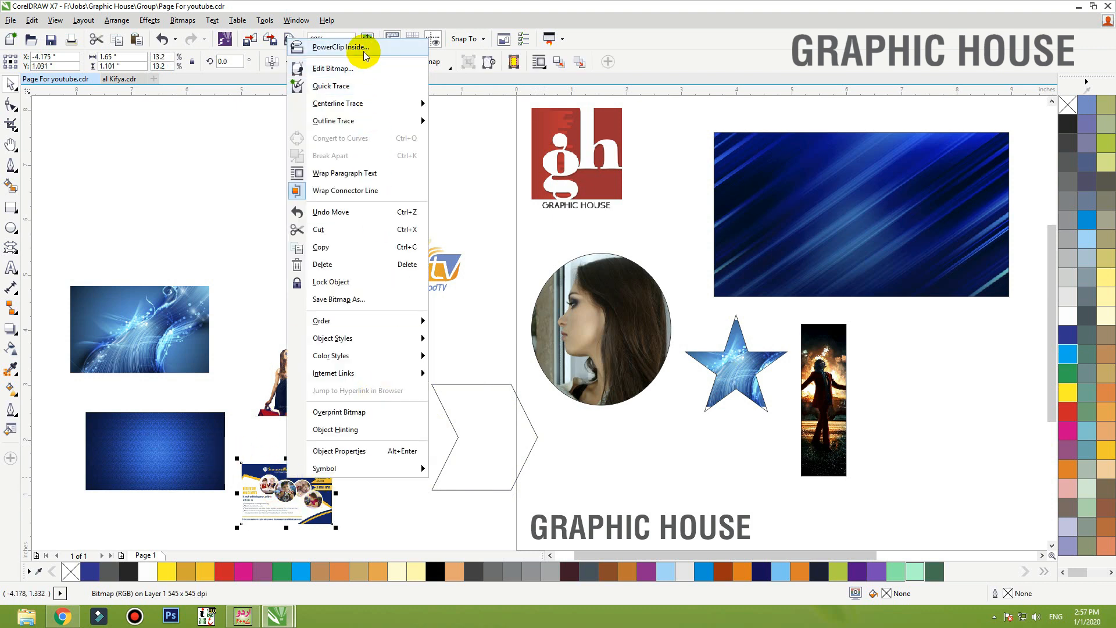
pyautogui.click(463, 284)
pyautogui.click(493, 384)
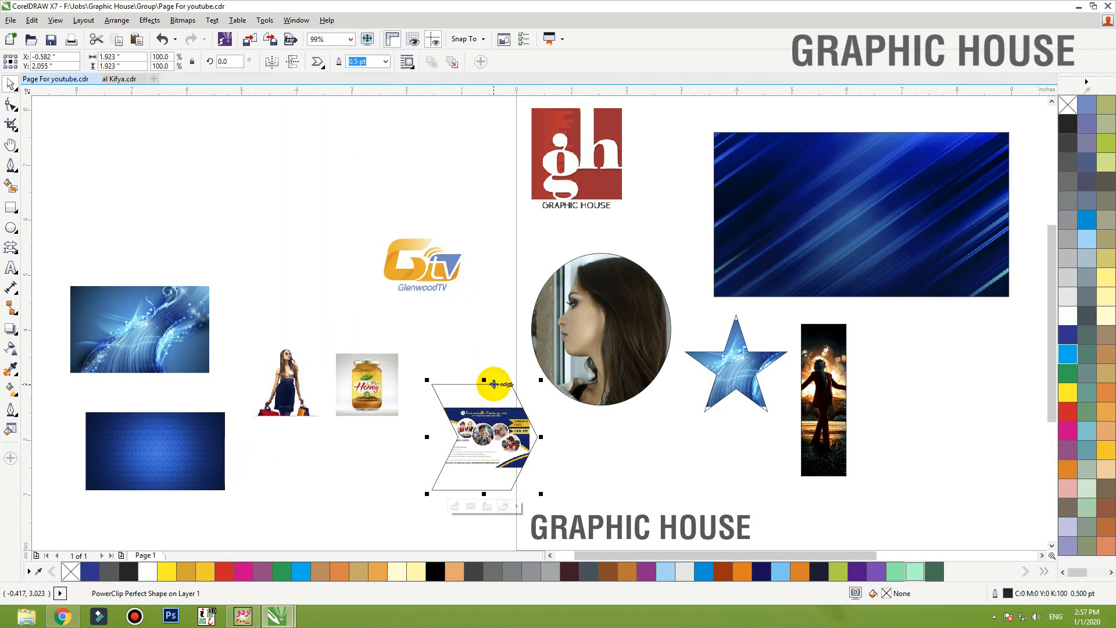
# Step: Enlarge the flyer within the chevron's PowerClip to about 3.21 × 2.14 inches and finish editing the contents
pyautogui.scroll(4, 491, 390)
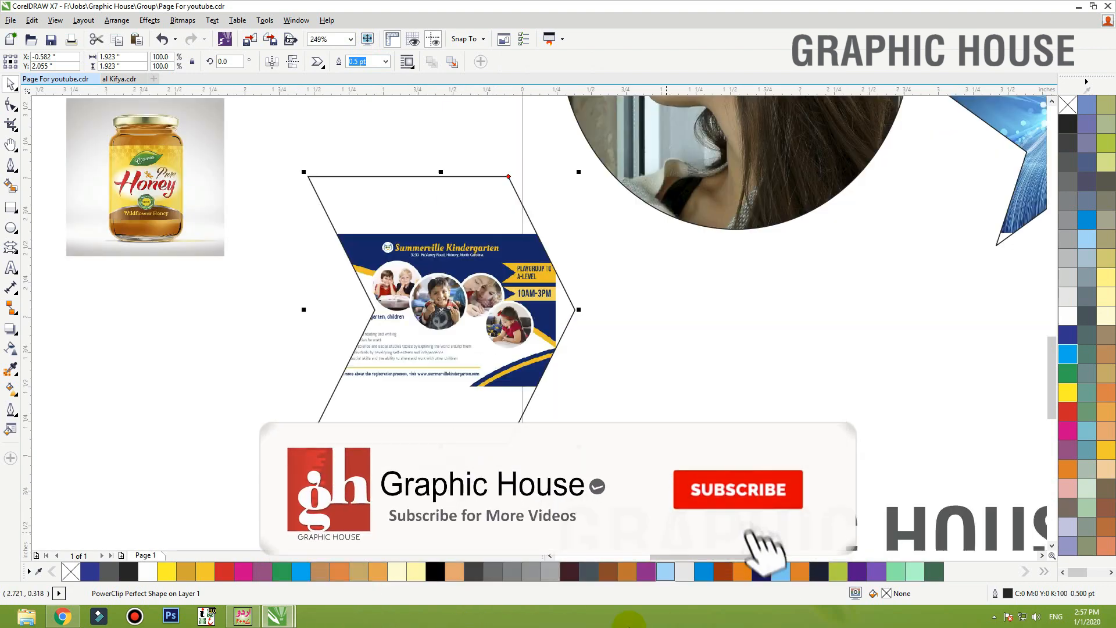
pyautogui.doubleClick(536, 246)
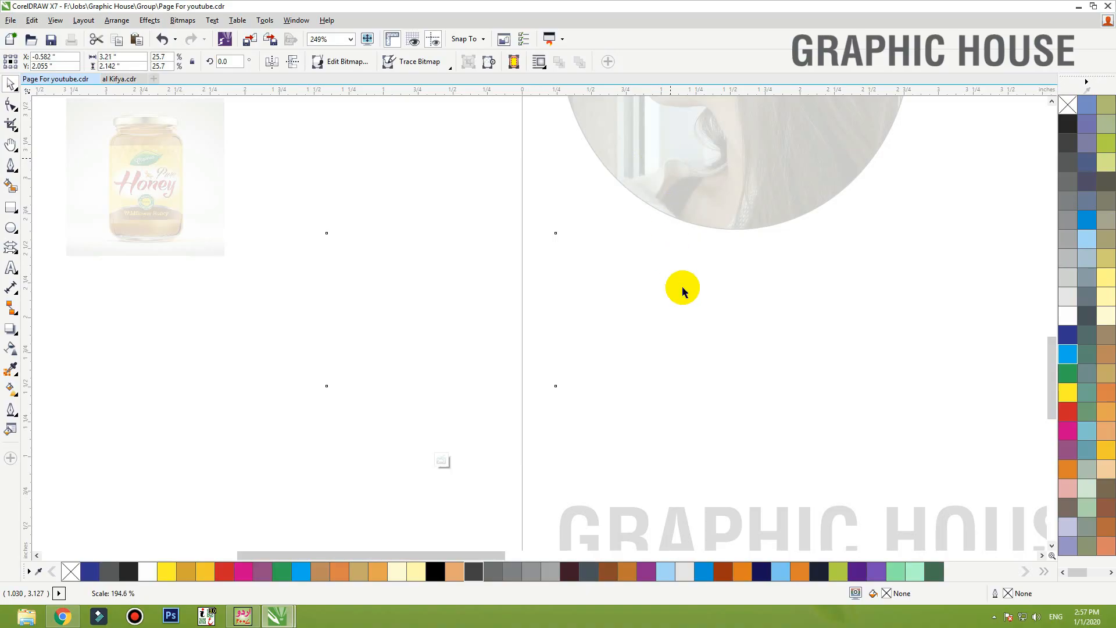
pyautogui.moveTo(680, 289); pyautogui.dragTo(765, 266)
pyautogui.keyDown('ctrl'); pyautogui.click(735, 316); pyautogui.keyUp('ctrl')
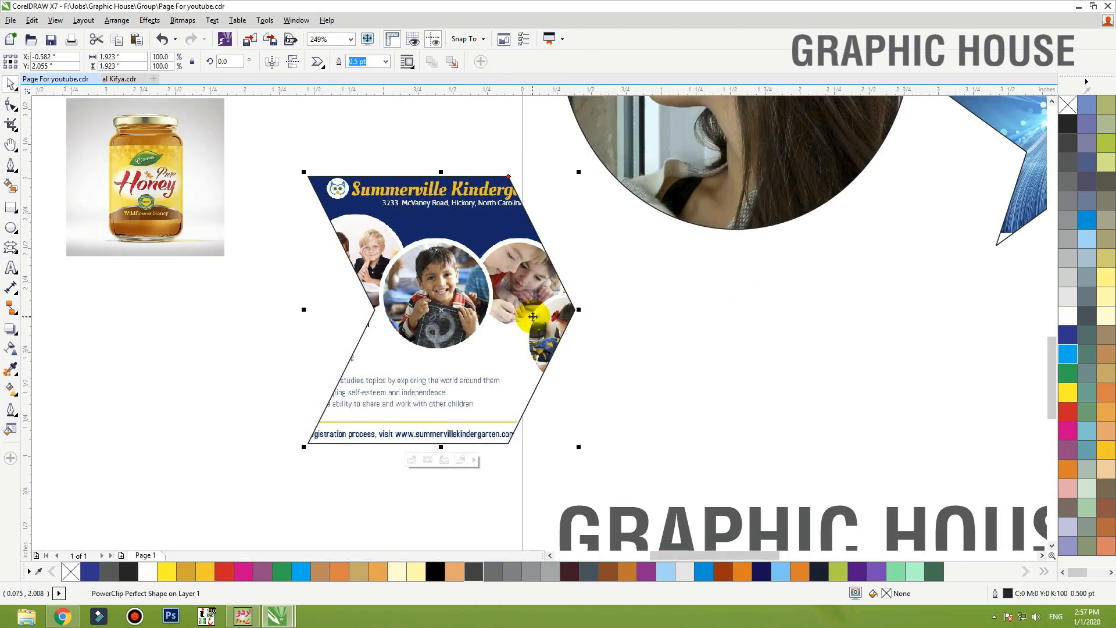
# Step: Move the flyer-filled chevron slightly down and to the right, and open its PowerClip contents for editing
pyautogui.moveTo(522, 309); pyautogui.dragTo(579, 337)
pyautogui.rightClick(460, 215)
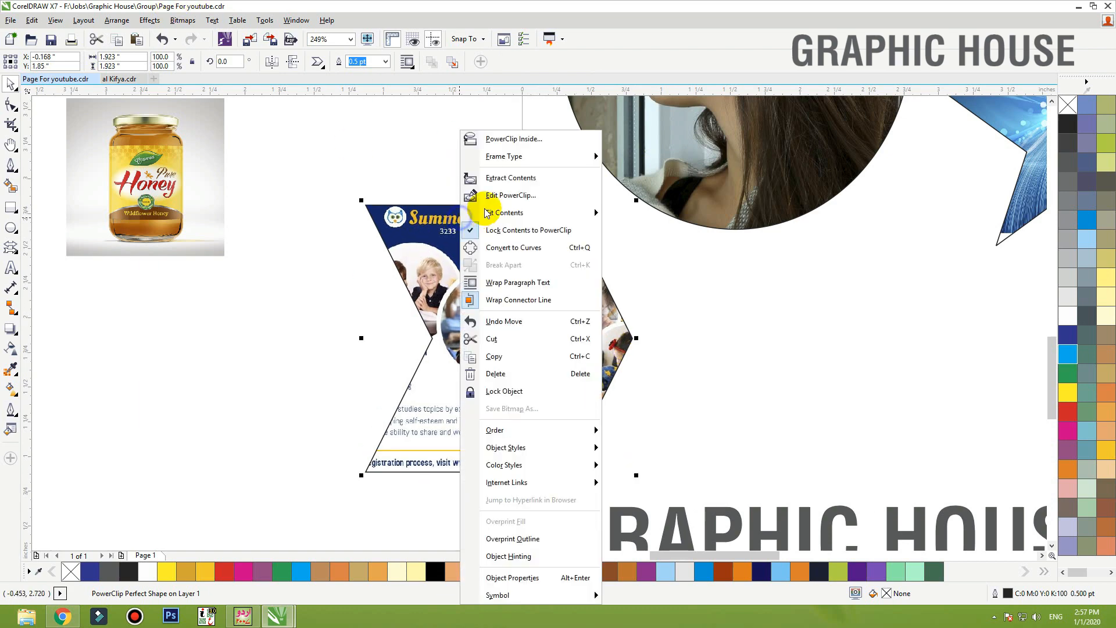
pyautogui.click(426, 231)
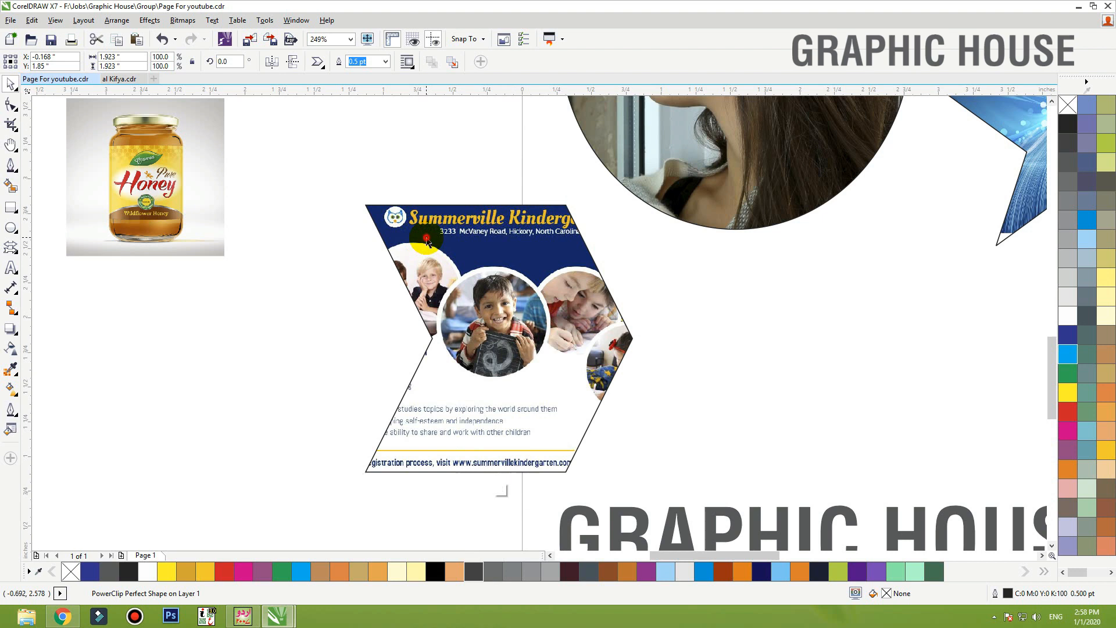
pyautogui.doubleClick(427, 238)
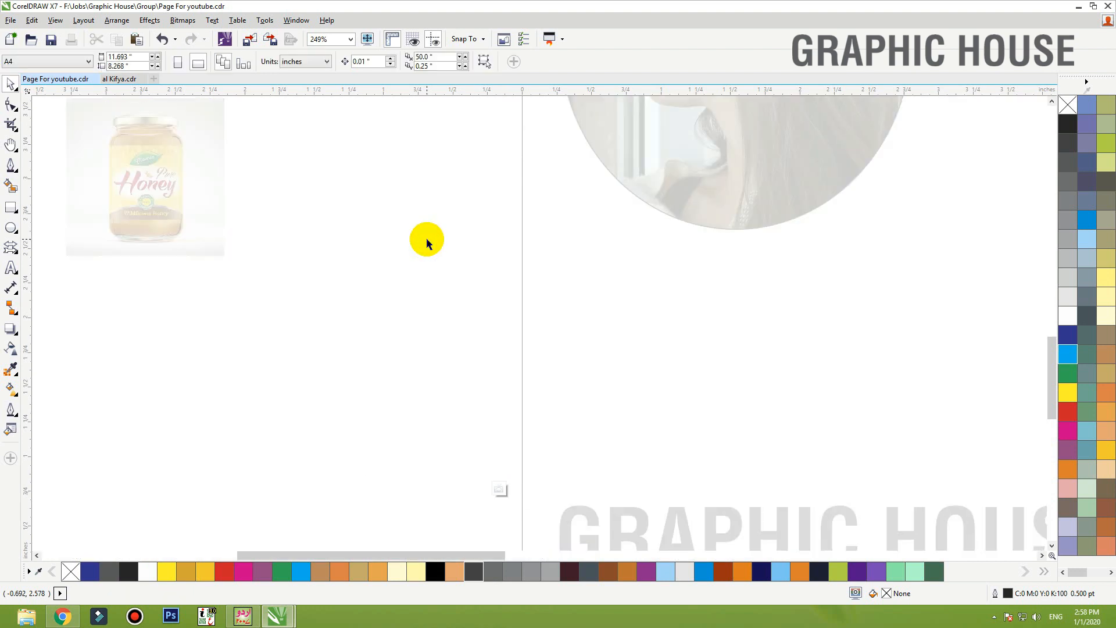
# Step: Finish editing the flyer contents of the chevron's PowerClip
pyautogui.scroll(-1, 404, 231)
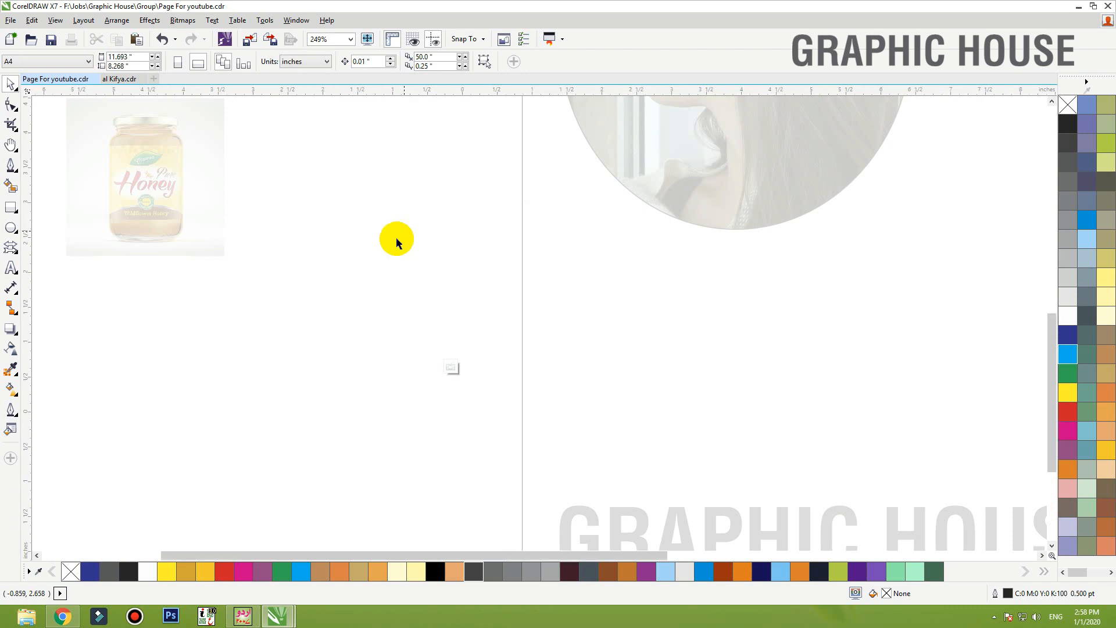
pyautogui.moveTo(376, 211); pyautogui.dragTo(667, 359)
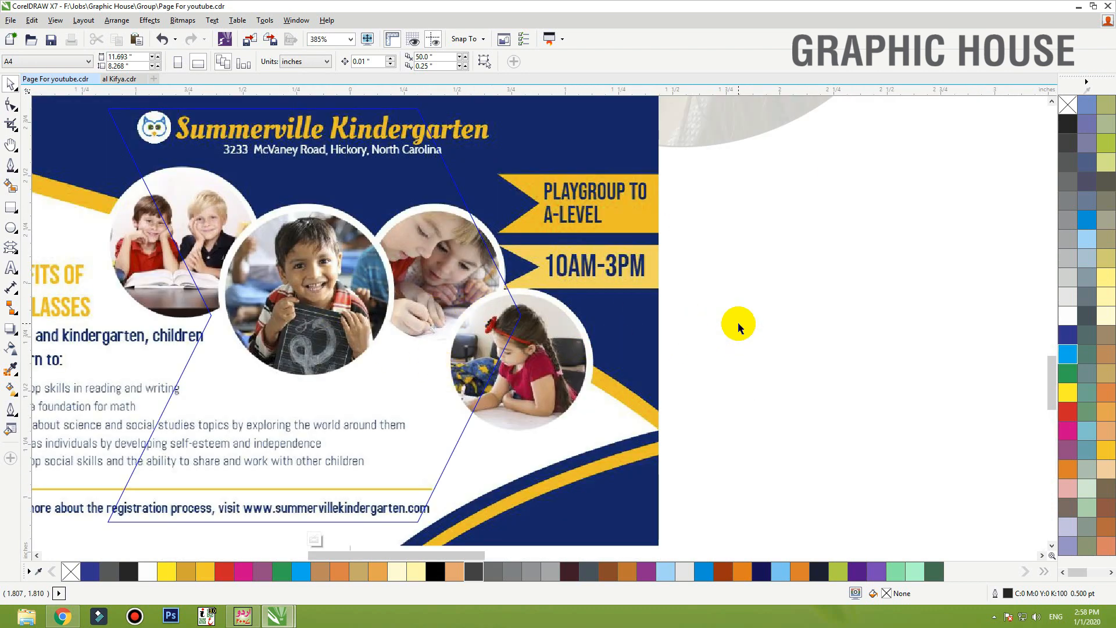
pyautogui.click(739, 326)
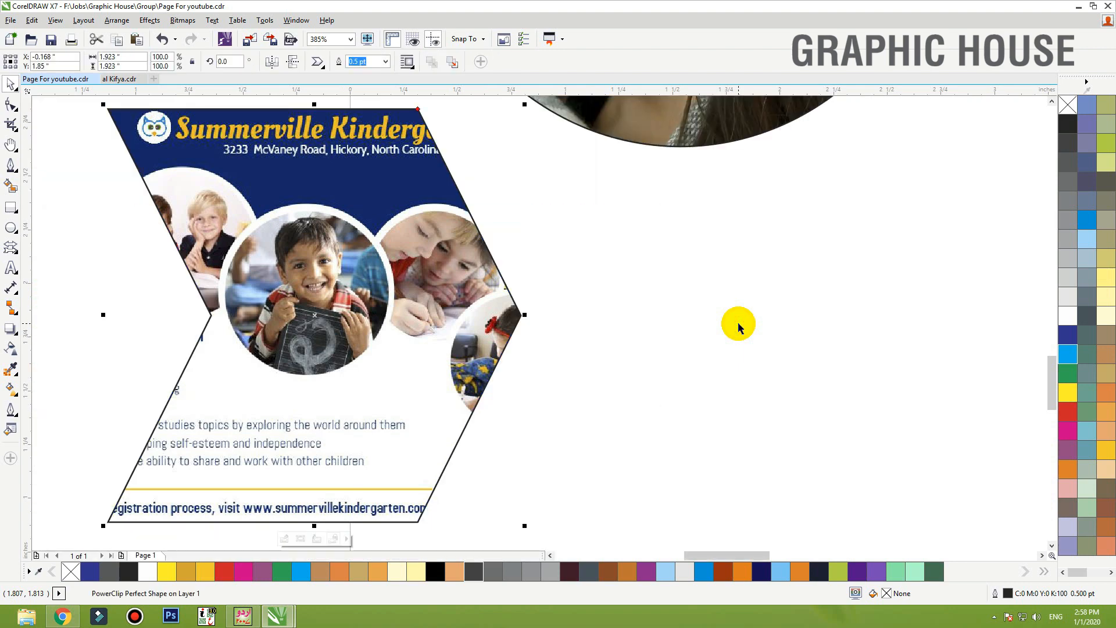
pyautogui.scroll(-4, 662, 375)
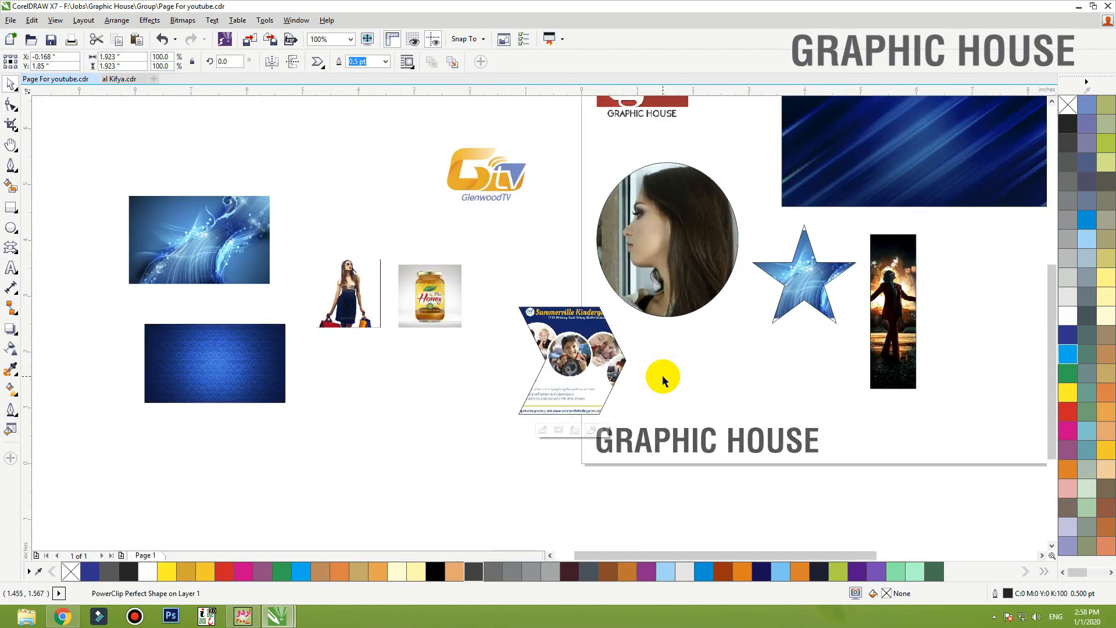
pyautogui.click(594, 359)
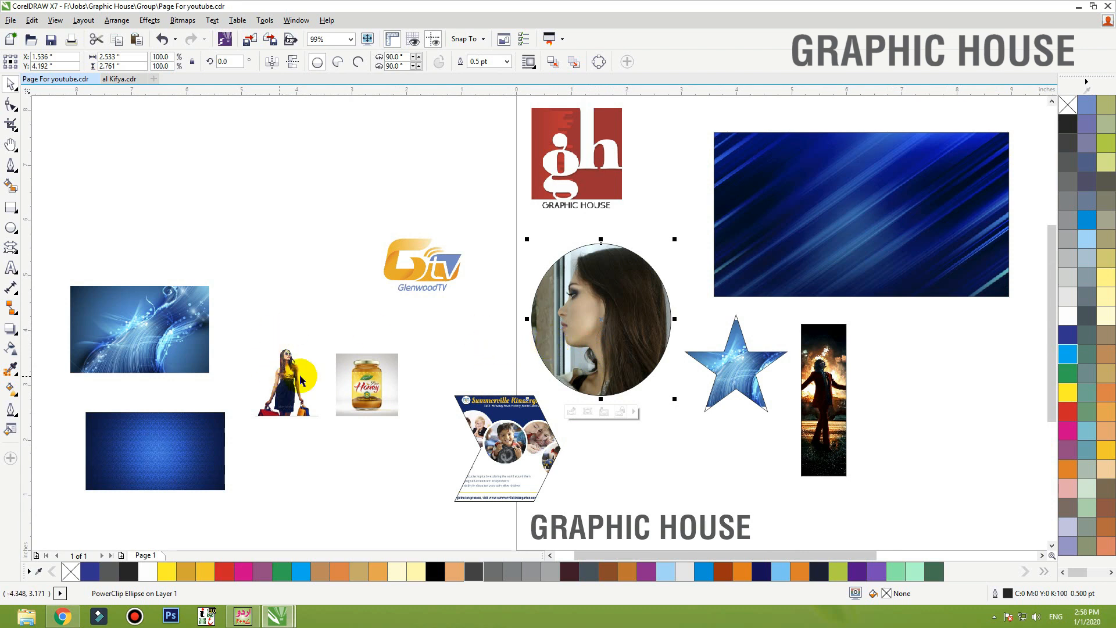
# Step: Scale the portrait-filled ellipse to about 1.34 × 1.46 inches and place two copies of it side by side on the large blue banner
pyautogui.moveTo(292, 367); pyautogui.dragTo(292, 350)
pyautogui.moveTo(597, 346); pyautogui.dragTo(584, 329)
pyautogui.moveTo(663, 221); pyautogui.dragTo(596, 293)
pyautogui.moveTo(579, 342); pyautogui.dragTo(859, 252)
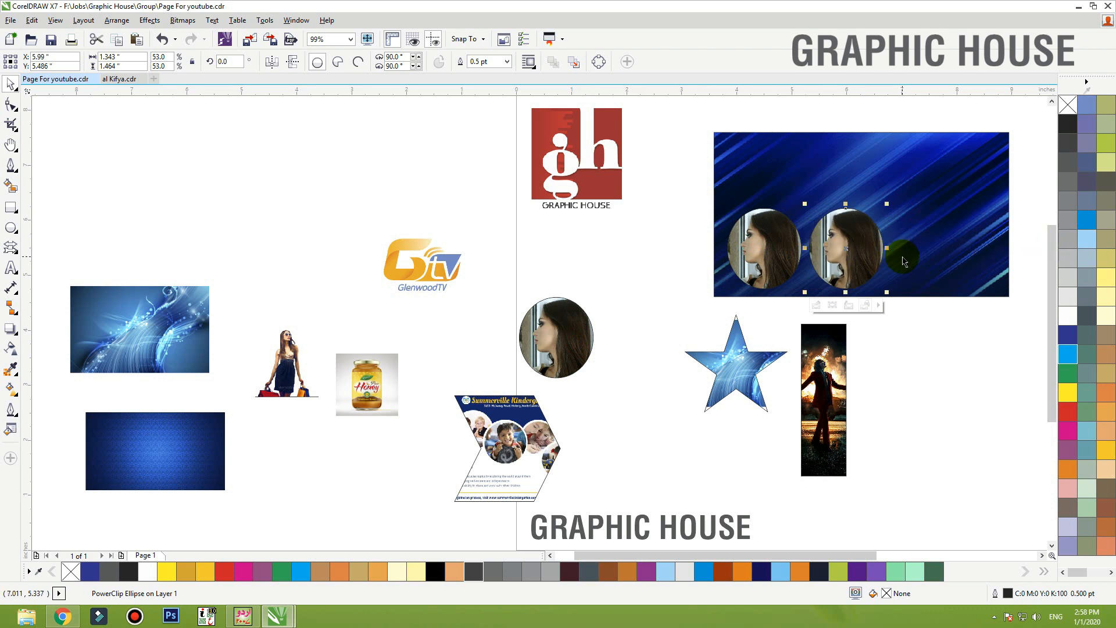
# Step: Move the original portrait ellipse up and to the right, and move the flyer-filled chevron above the GlenwoodTV logo
pyautogui.moveTo(546, 343); pyautogui.dragTo(612, 289)
pyautogui.moveTo(515, 398); pyautogui.dragTo(473, 166)
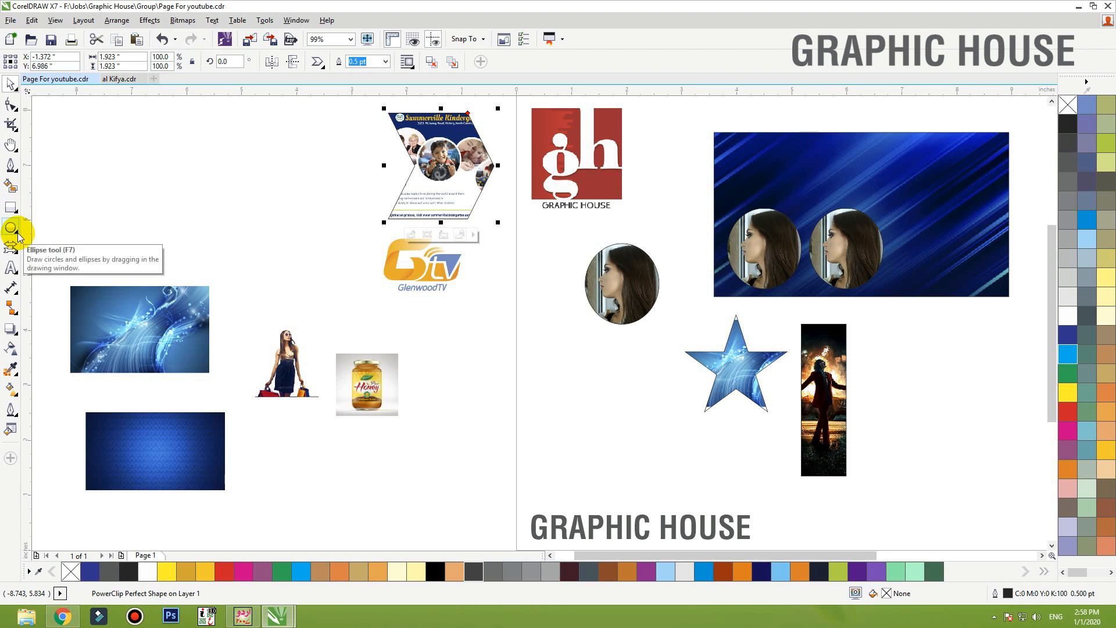
pyautogui.click(11, 268)
pyautogui.moveTo(441, 330); pyautogui.dragTo(559, 439)
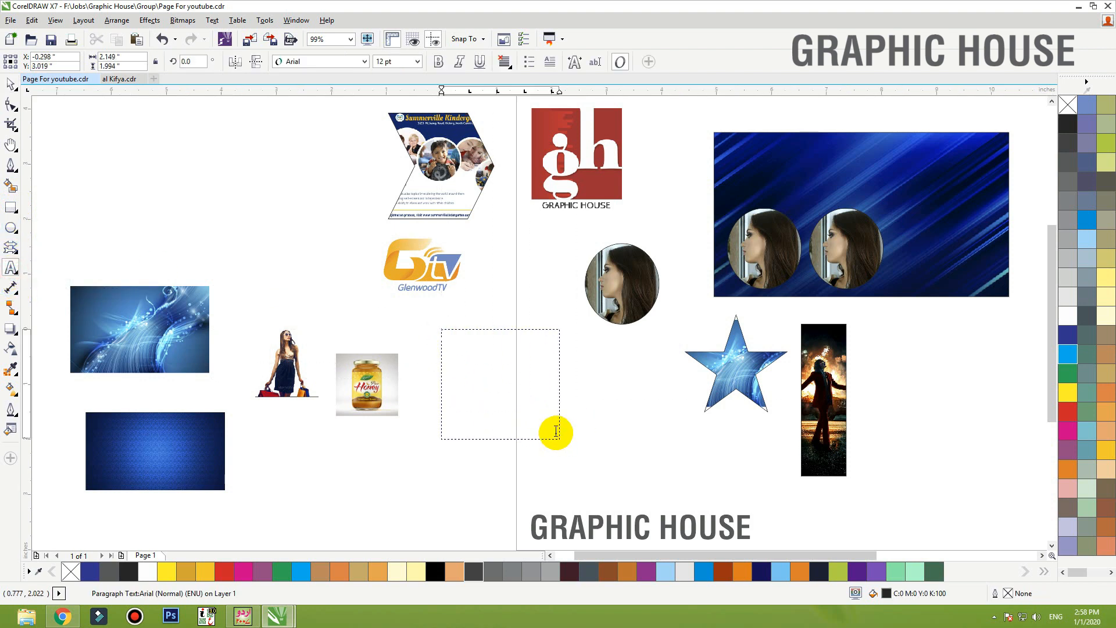
pyautogui.click(414, 453)
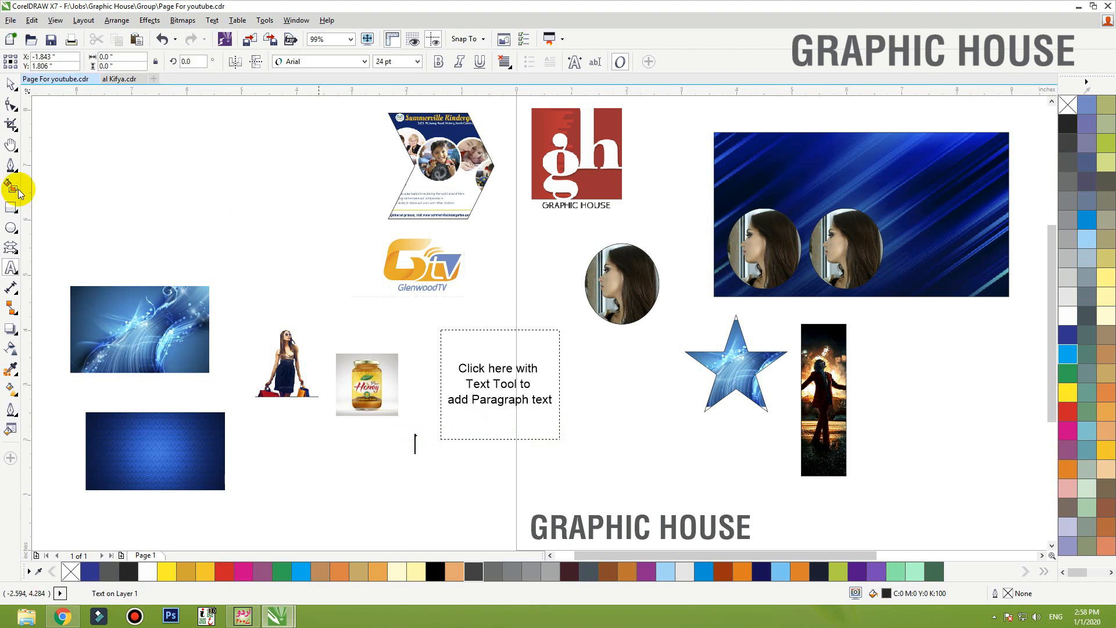
pyautogui.click(10, 84)
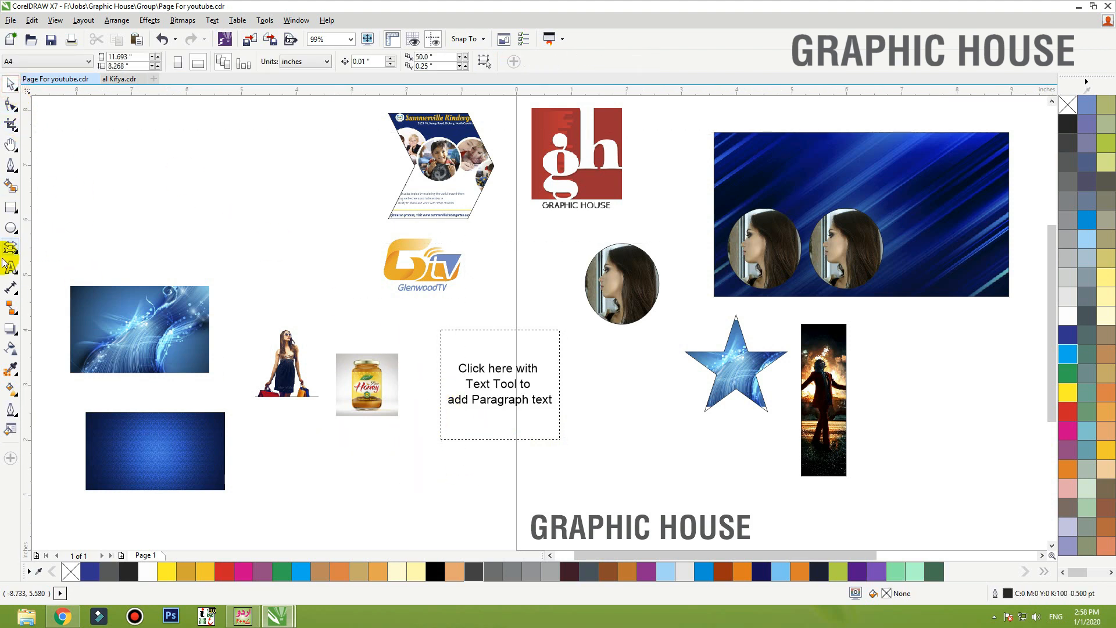
# Step: Add the letter "a" as artistic text below the GlenwoodTV logo and enlarge it to about 2.17 × 2.46 inches
pyautogui.click(375, 450)
pyautogui.click(11, 85)
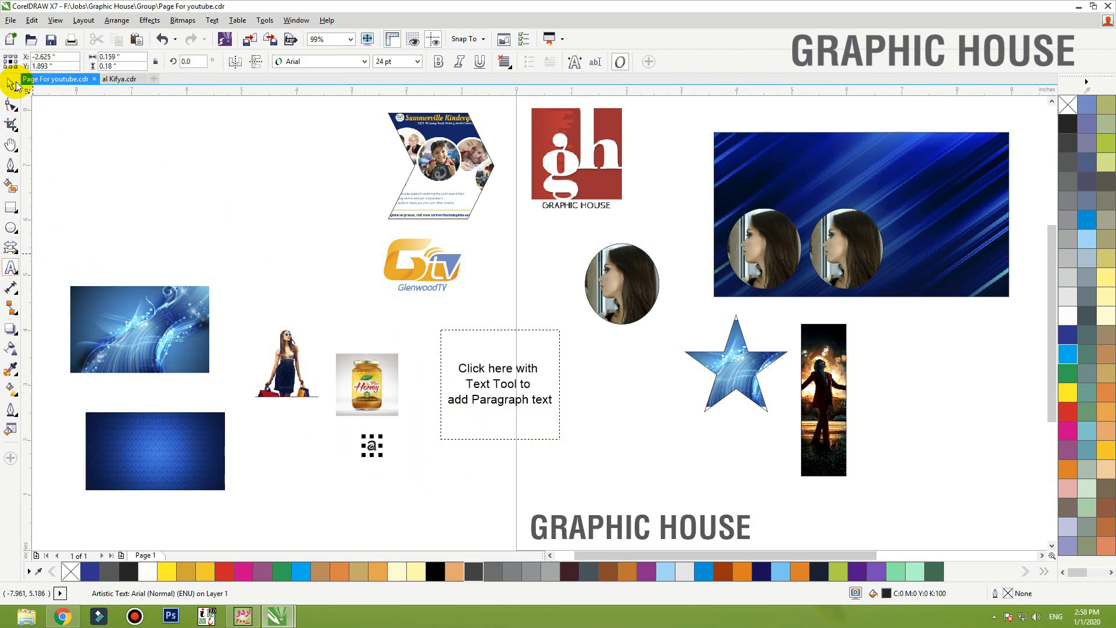
pyautogui.moveTo(375, 446); pyautogui.dragTo(570, 296)
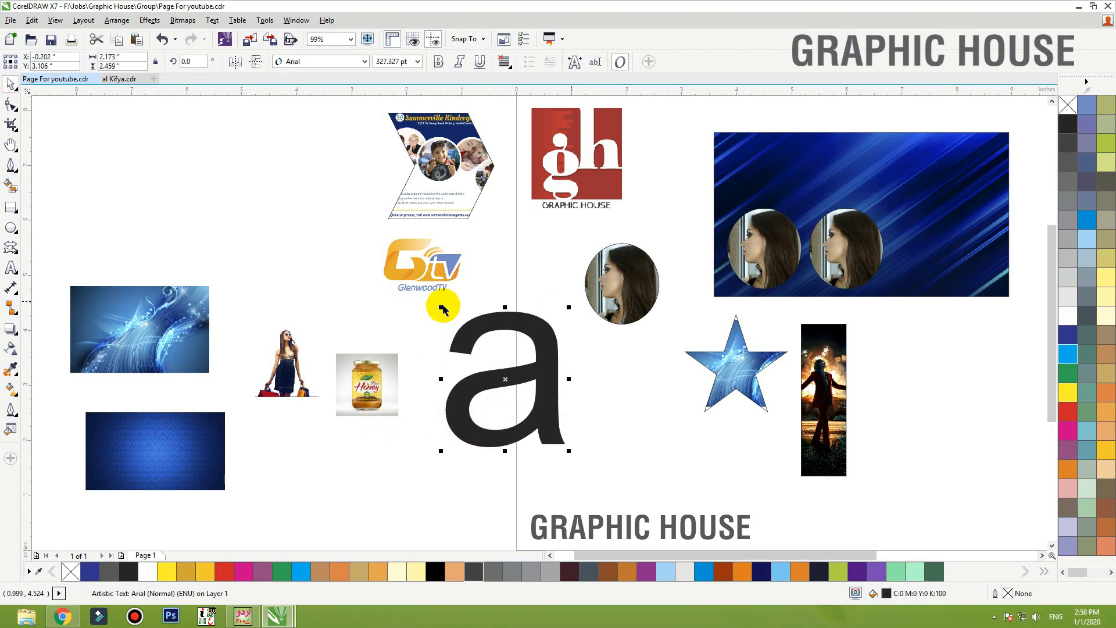
# Step: PowerClip the image of the woman with shopping bags inside the letter "a" and shift the letter slightly to the right
pyautogui.click(286, 349)
pyautogui.rightClick(286, 349)
pyautogui.click(340, 172)
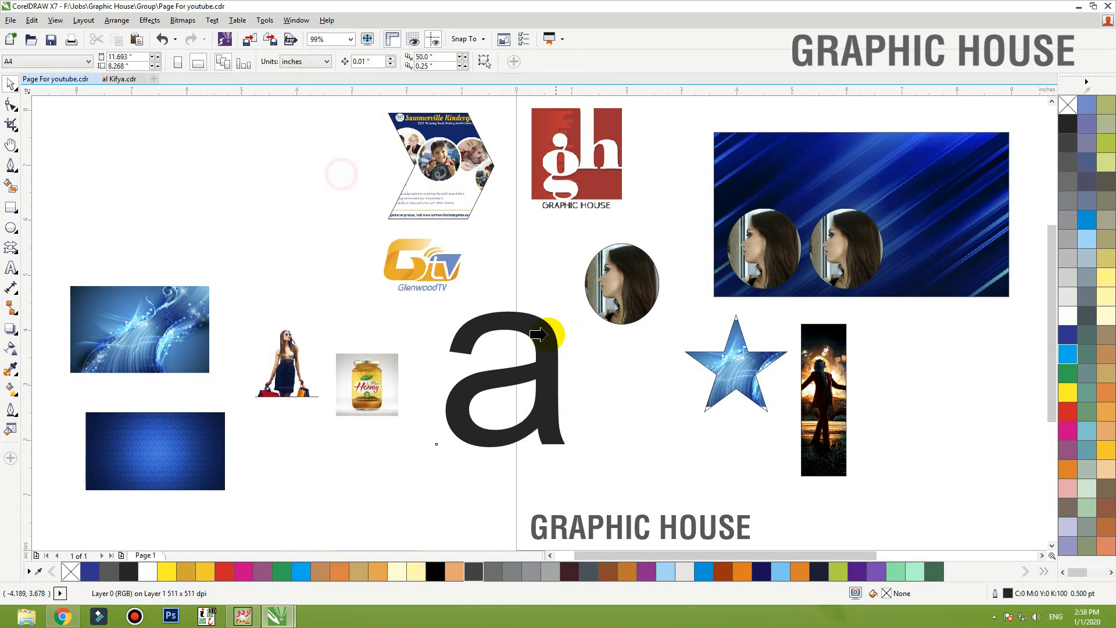
pyautogui.click(544, 335)
pyautogui.moveTo(543, 382); pyautogui.dragTo(565, 381)
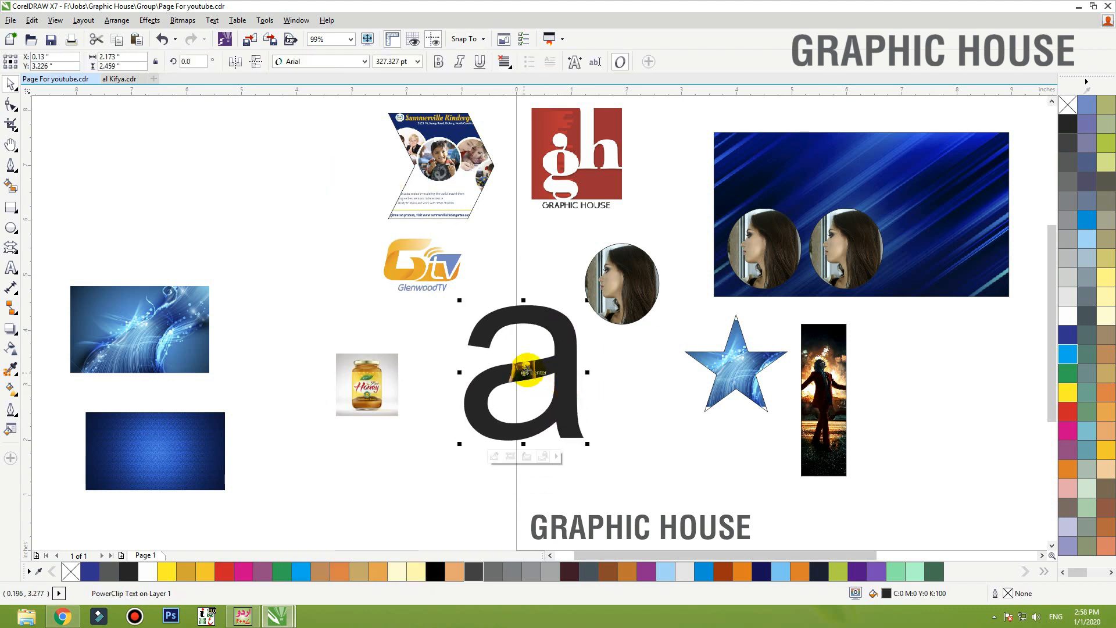
# Step: Enlarge the woman's image within the letter's PowerClip to about 2.43 × 2.57 inches and finish editing the contents
pyautogui.keyDown('ctrl'); pyautogui.click(530, 370); pyautogui.keyUp('ctrl')
pyautogui.moveTo(404, 252); pyautogui.dragTo(667, 489)
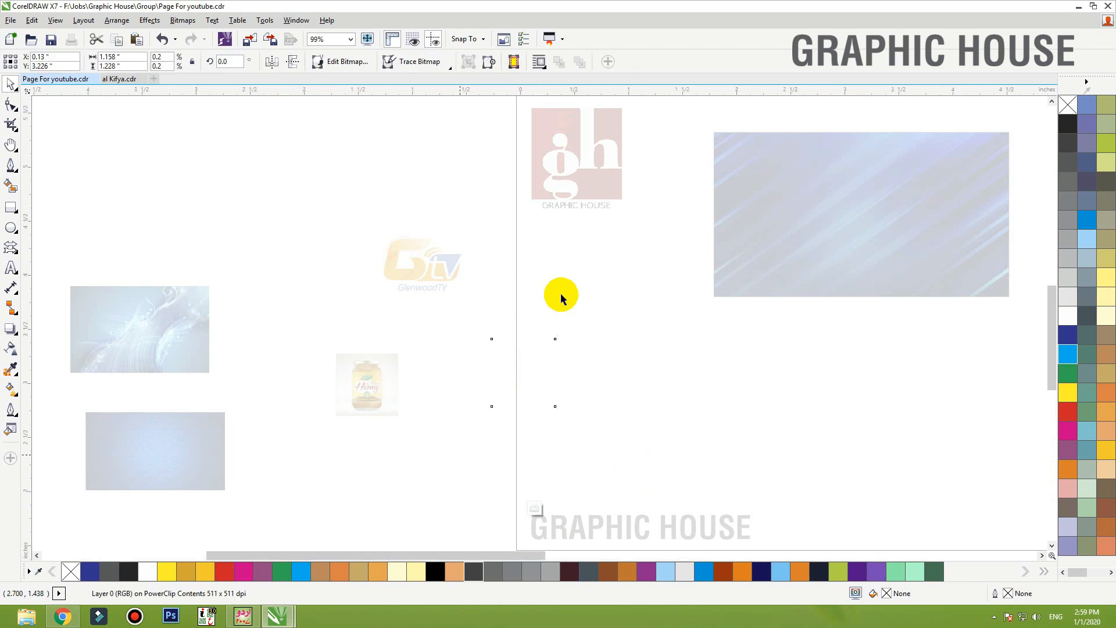
pyautogui.scroll(1, 526, 354)
pyautogui.moveTo(601, 288); pyautogui.dragTo(666, 219)
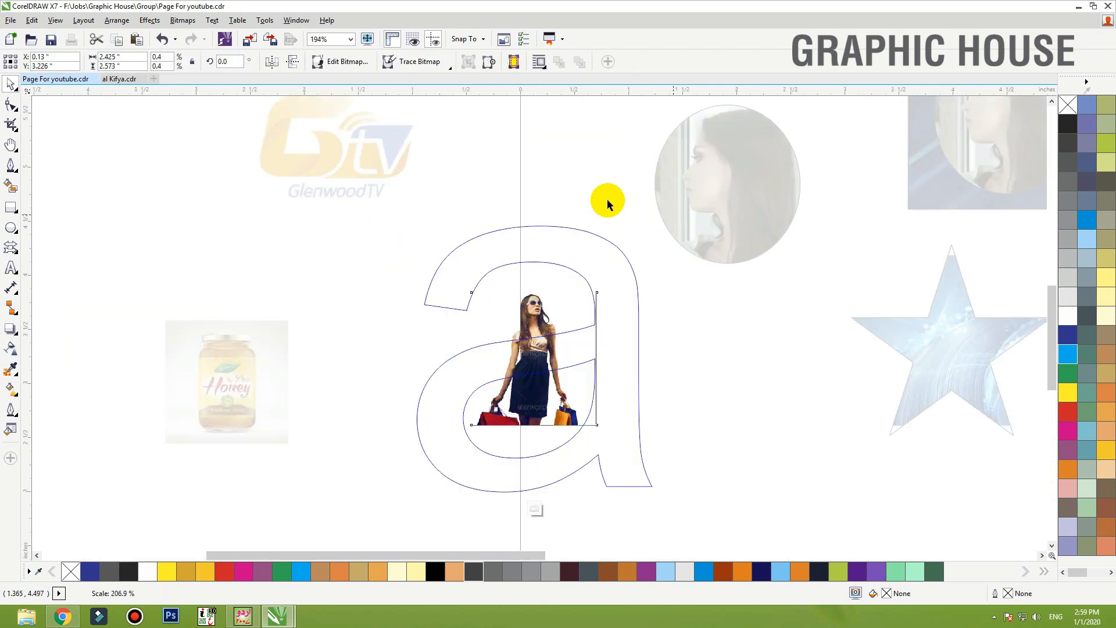
pyautogui.keyDown('ctrl'); pyautogui.click(577, 163); pyautogui.keyUp('ctrl')
# Step: Move the filled letter "a" slightly down and to the left
pyautogui.click(575, 289)
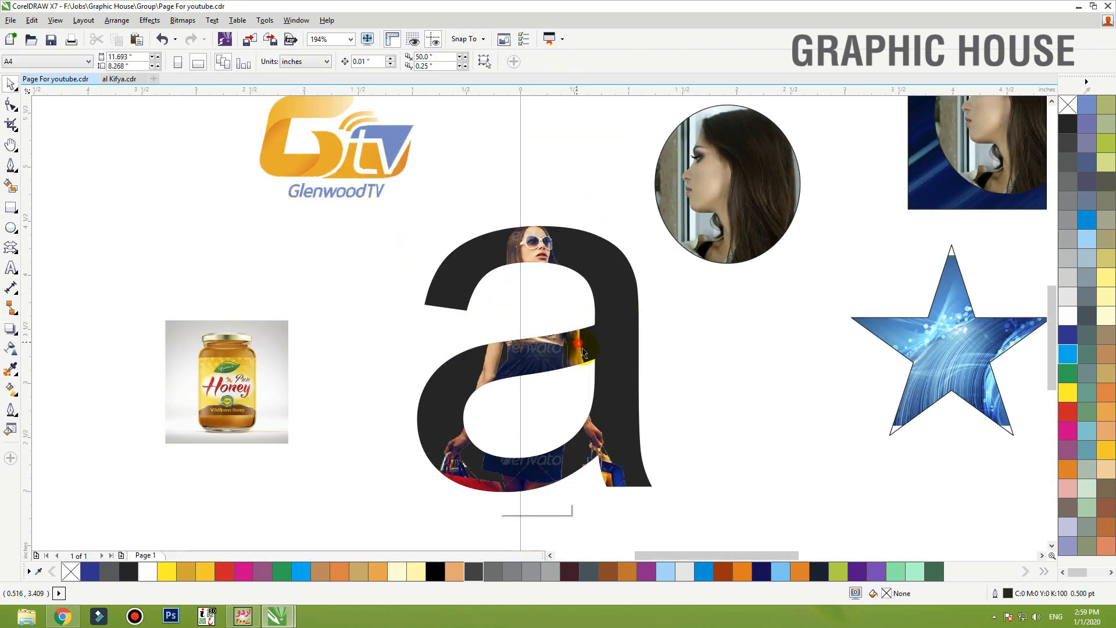
pyautogui.moveTo(583, 352); pyautogui.dragTo(586, 358)
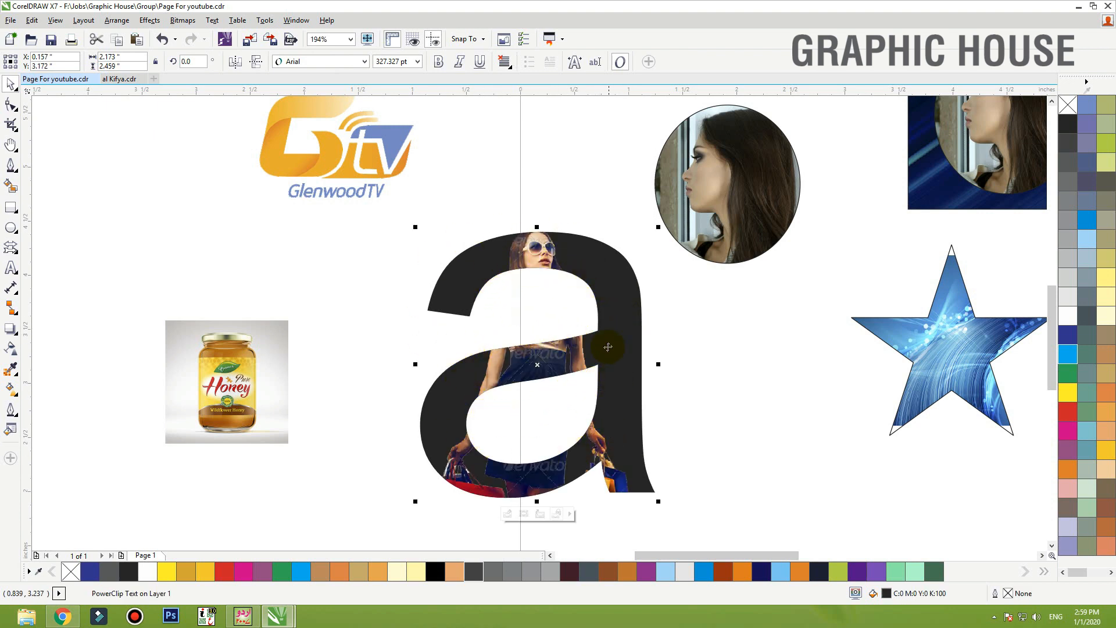
pyautogui.moveTo(608, 347); pyautogui.dragTo(582, 348)
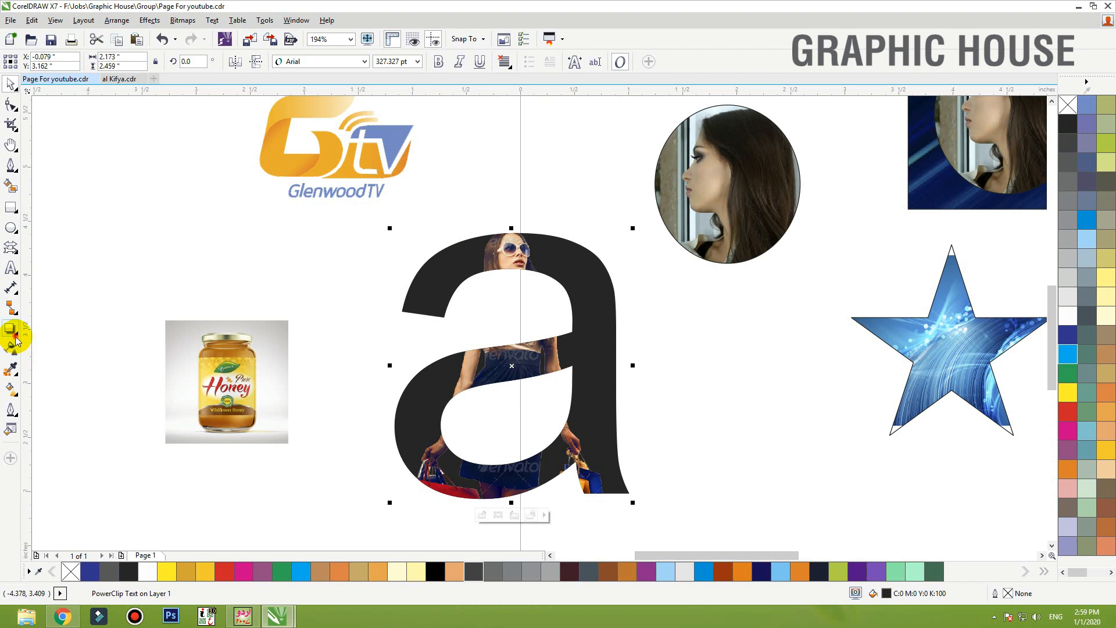
# Step: Draw a rectangle beside the letter "a", convert it to curves and reshape it into an irregular quadrilateral about 2.74 × 1.18 inches
pyautogui.click(15, 342)
pyautogui.moveTo(13, 272)
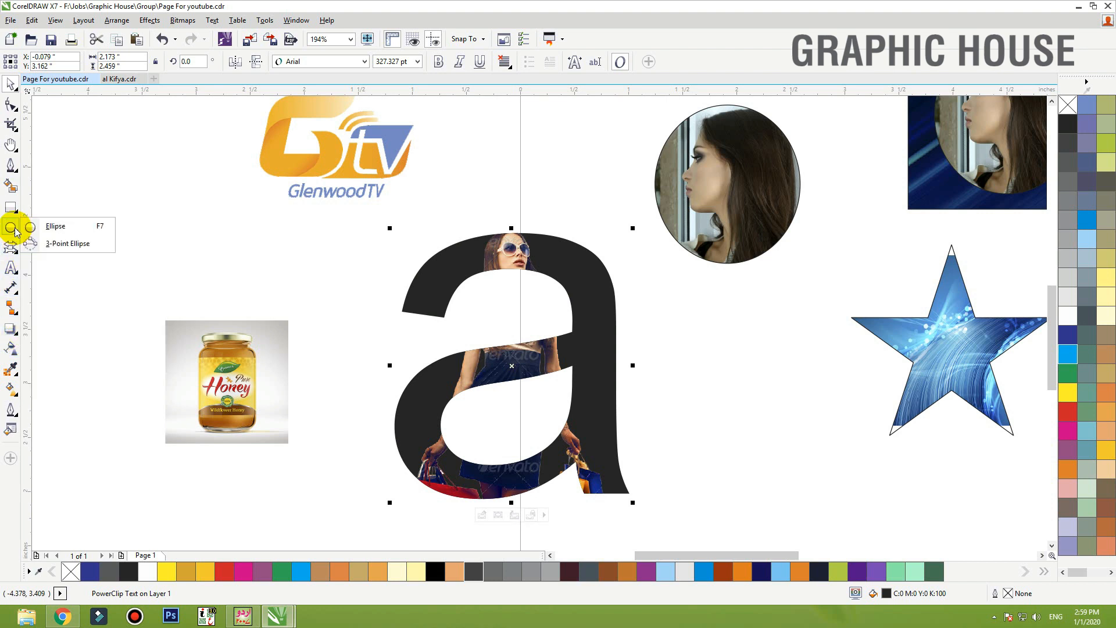
pyautogui.moveTo(16, 213)
pyautogui.click(59, 207)
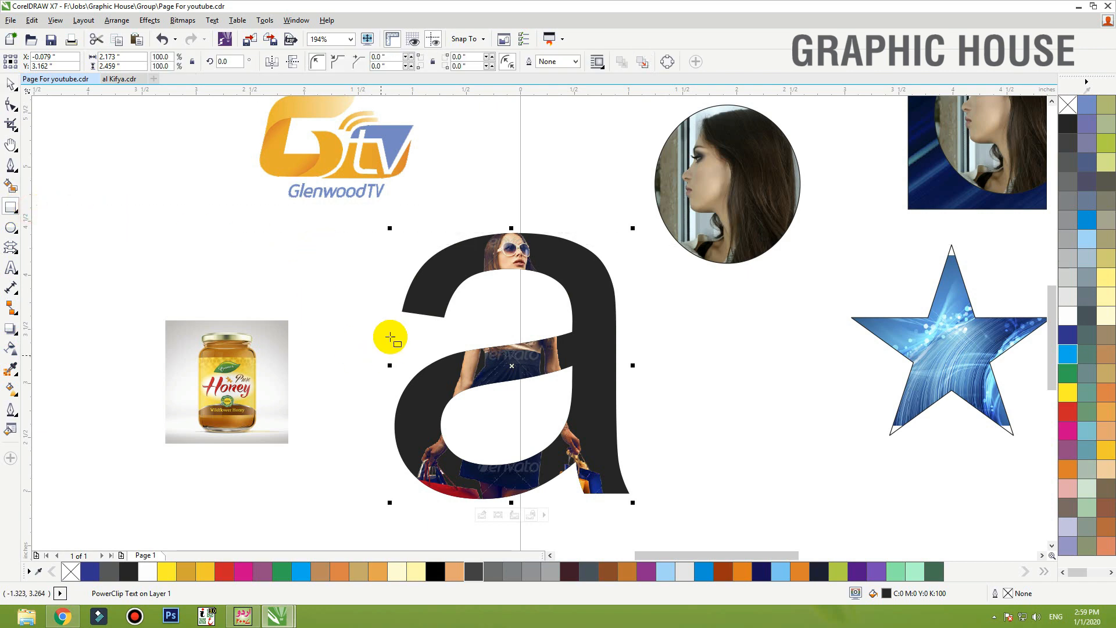
pyautogui.scroll(-2, 391, 336)
pyautogui.moveTo(547, 363); pyautogui.dragTo(697, 387)
pyautogui.hotkey('ctrl', 'q')
pyautogui.press('F10')
pyautogui.press('space')
# Step: Move the blue swirl image to the right and PowerClip the dark blue patterned image inside the irregular quadrilateral
pyautogui.moveTo(117, 297); pyautogui.dragTo(268, 312)
pyautogui.moveTo(112, 399); pyautogui.dragTo(148, 413)
pyautogui.rightClick(144, 410)
pyautogui.click(208, 176)
pyautogui.click(556, 363)
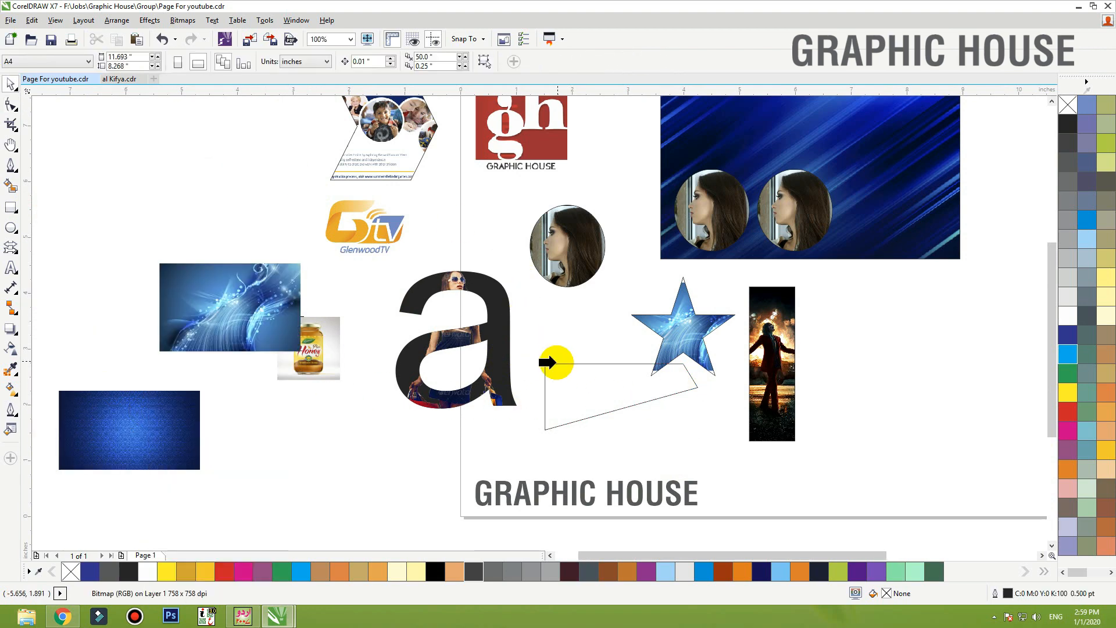
pyautogui.click(544, 365)
# Step: Edit the quadrilateral's PowerClip, shift the patterned image left and stretch it rightward to cover the frame, and finish editing
pyautogui.rightClick(544, 364)
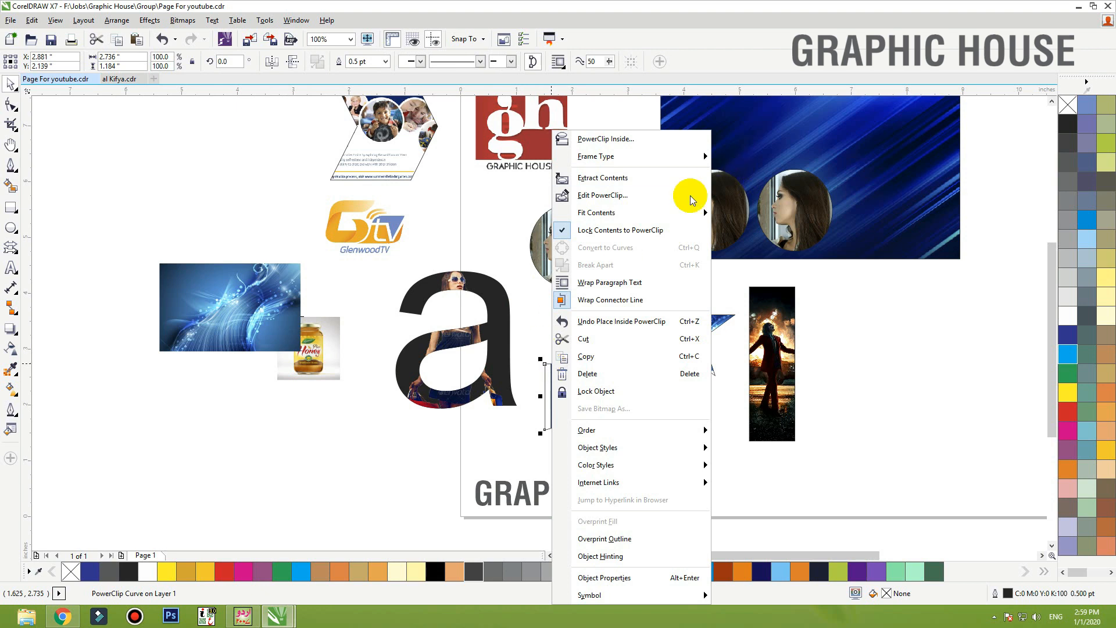
pyautogui.moveTo(680, 223)
pyautogui.click(619, 195)
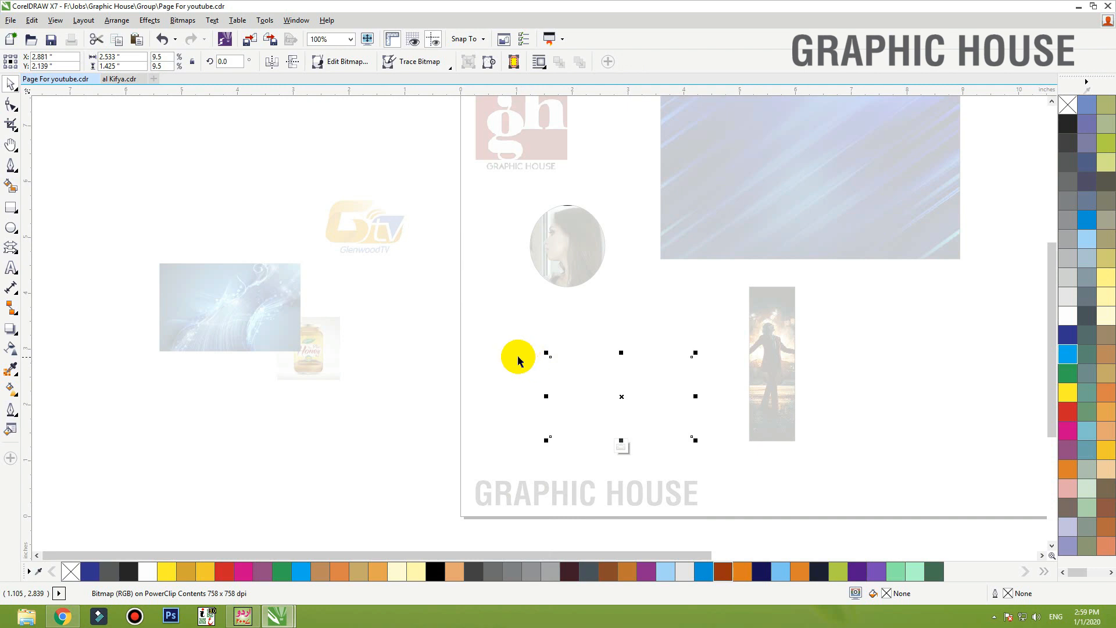
pyautogui.press('z')
pyautogui.moveTo(717, 326); pyautogui.dragTo(553, 473)
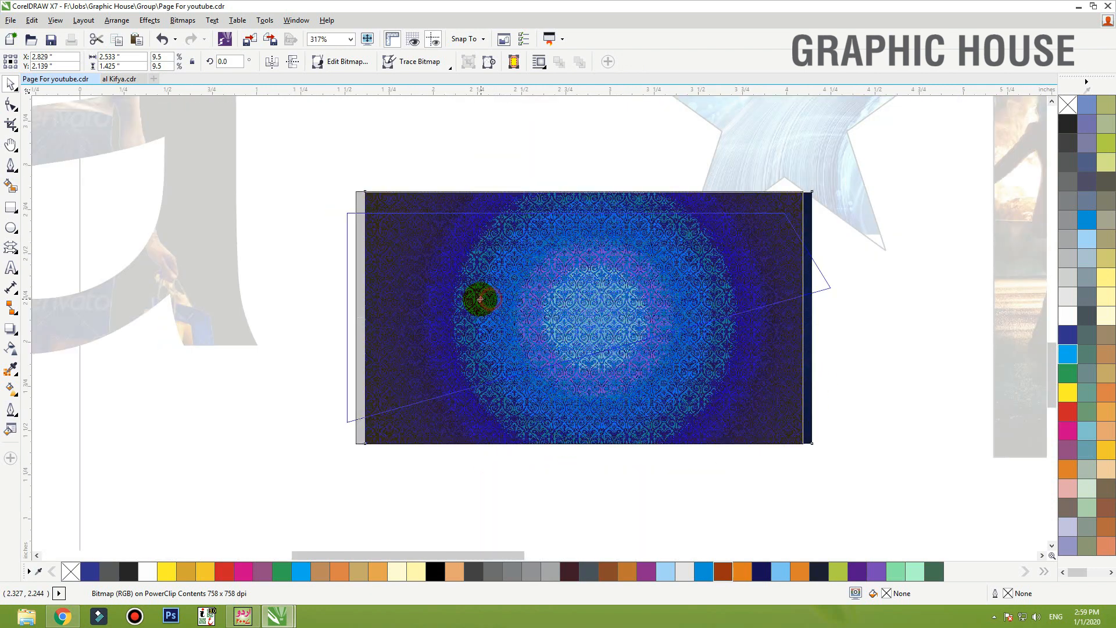
pyautogui.moveTo(481, 299); pyautogui.dragTo(471, 297)
pyautogui.moveTo(797, 318); pyautogui.dragTo(834, 318)
pyautogui.keyDown('ctrl'); pyautogui.click(898, 327); pyautogui.keyUp('ctrl')
pyautogui.click(861, 354)
pyautogui.scroll(-2, 651, 404)
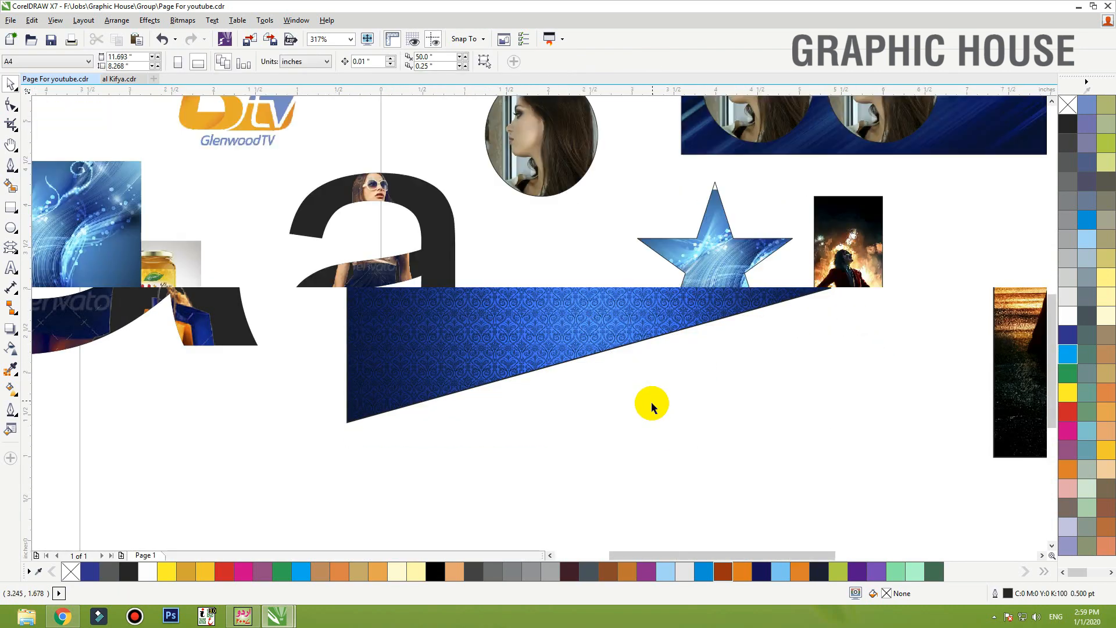
pyautogui.scroll(-3, 651, 404)
# Step: Move the tall fire-scene picture slightly down, clear of the blue banner
pyautogui.click(662, 356)
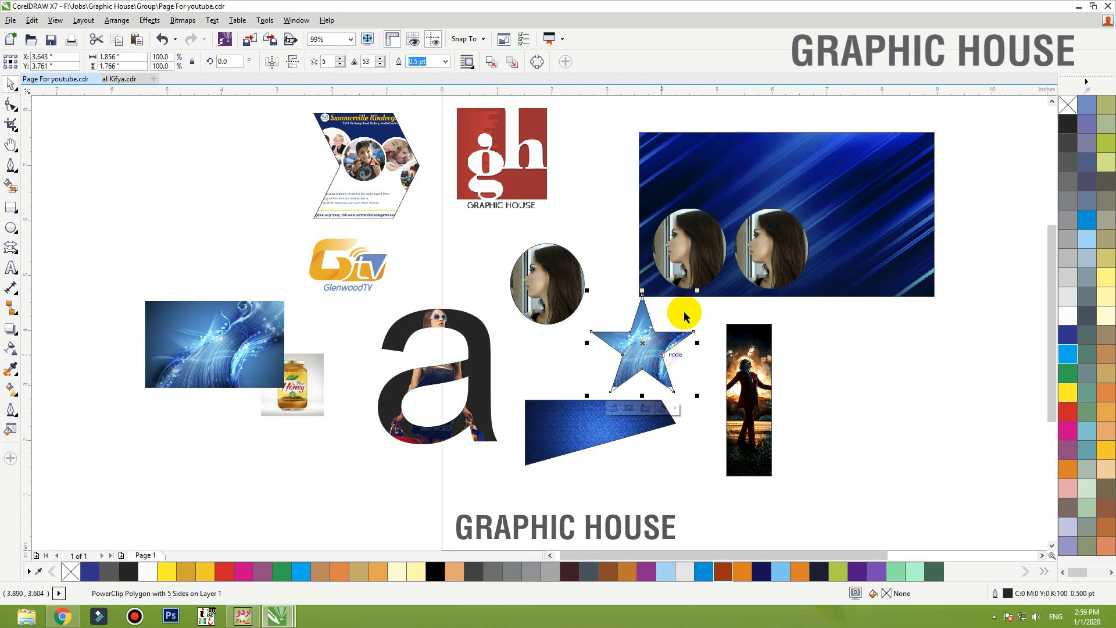
pyautogui.click(684, 257)
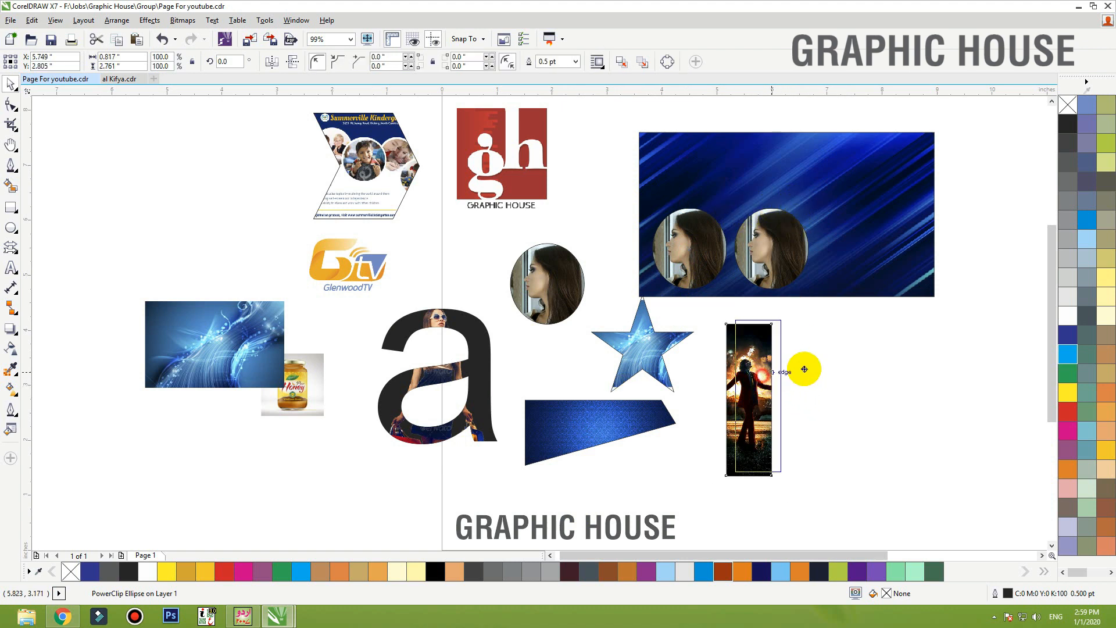
pyautogui.moveTo(729, 367)
pyautogui.mouseDown()
pyautogui.moveTo(762, 373)
pyautogui.moveTo(727, 377)
pyautogui.mouseUp()
pyautogui.click(767, 263)
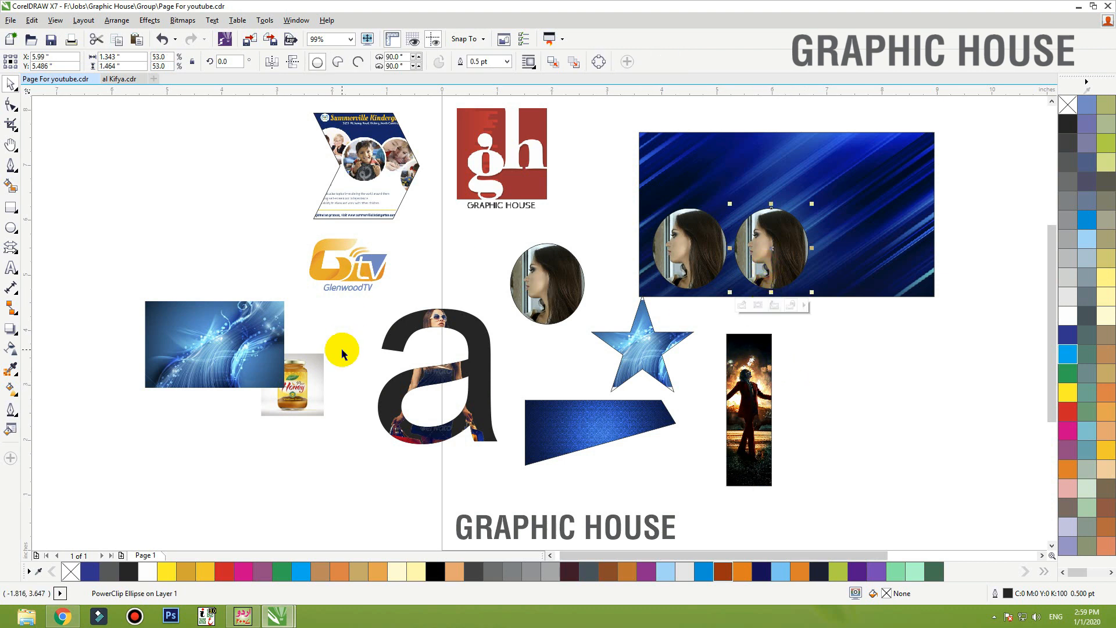
# Step: Move the blue swirl image off the honey jar picture and place the jar picture to the right of the fire-scene picture
pyautogui.moveTo(267, 343); pyautogui.dragTo(190, 323)
pyautogui.moveTo(269, 365); pyautogui.dragTo(885, 414)
pyautogui.click(842, 418)
# Step: Draw a rectangle about 0.43 × 0.91 inches over the honey jar
pyautogui.scroll(-2, 872, 424)
pyautogui.press('F2')
pyautogui.moveTo(814, 245); pyautogui.dragTo(639, 463)
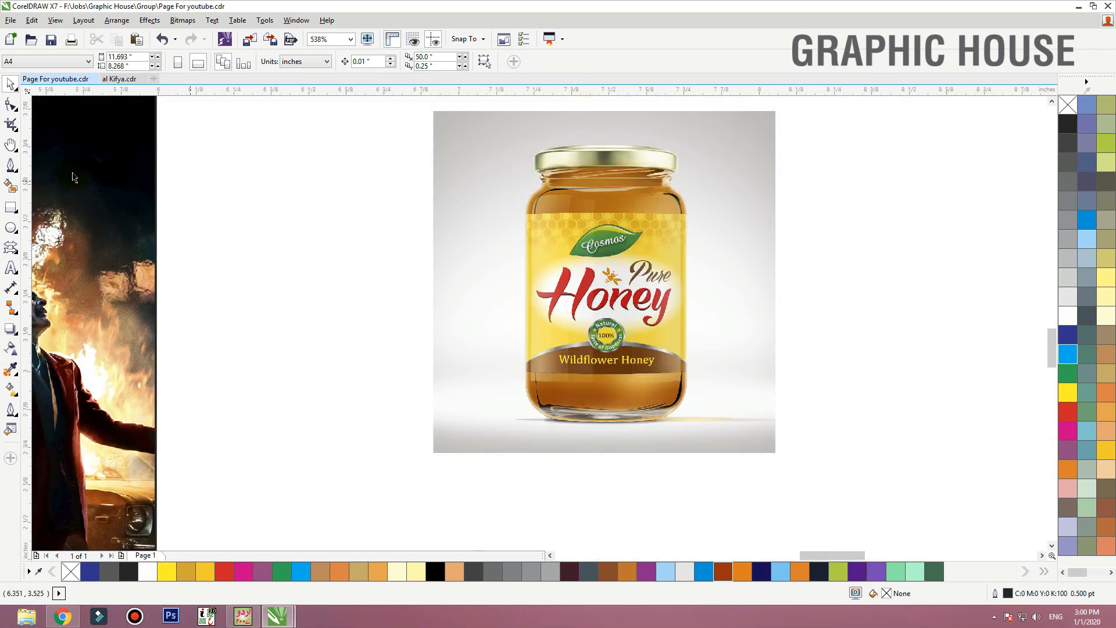
pyautogui.click(11, 207)
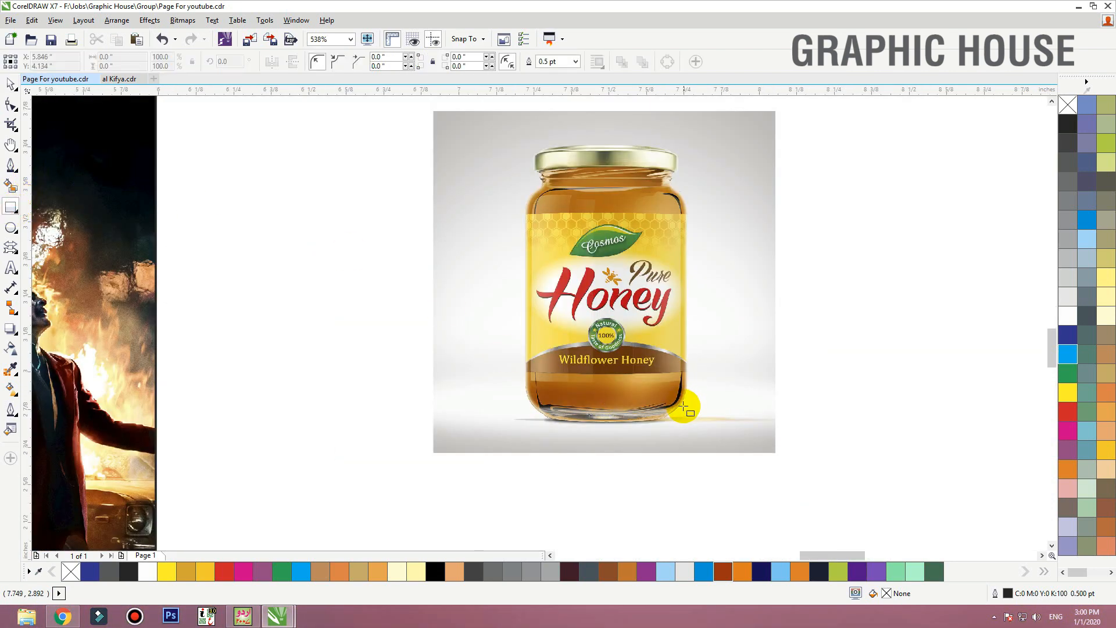
pyautogui.moveTo(664, 419); pyautogui.dragTo(536, 146)
# Step: Widen the rectangle on both sides to about 0.53 inches to span the honey jar, and activate the Shape tool on it
pyautogui.press('z')
pyautogui.moveTo(740, 119); pyautogui.dragTo(413, 451)
pyautogui.press('F10')
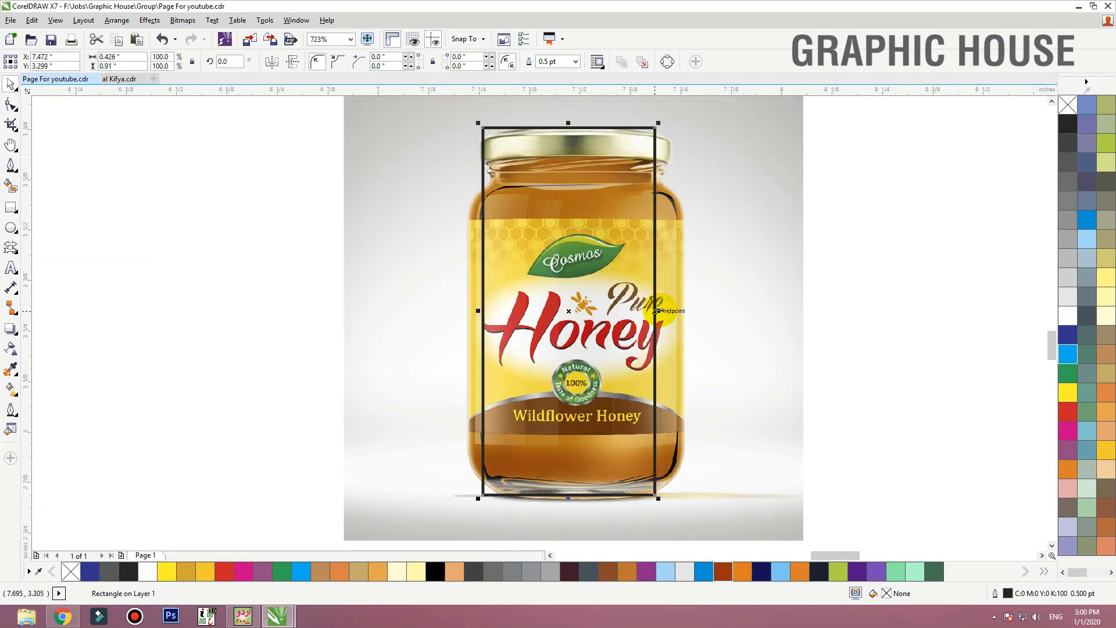
pyautogui.moveTo(656, 311); pyautogui.dragTo(685, 311)
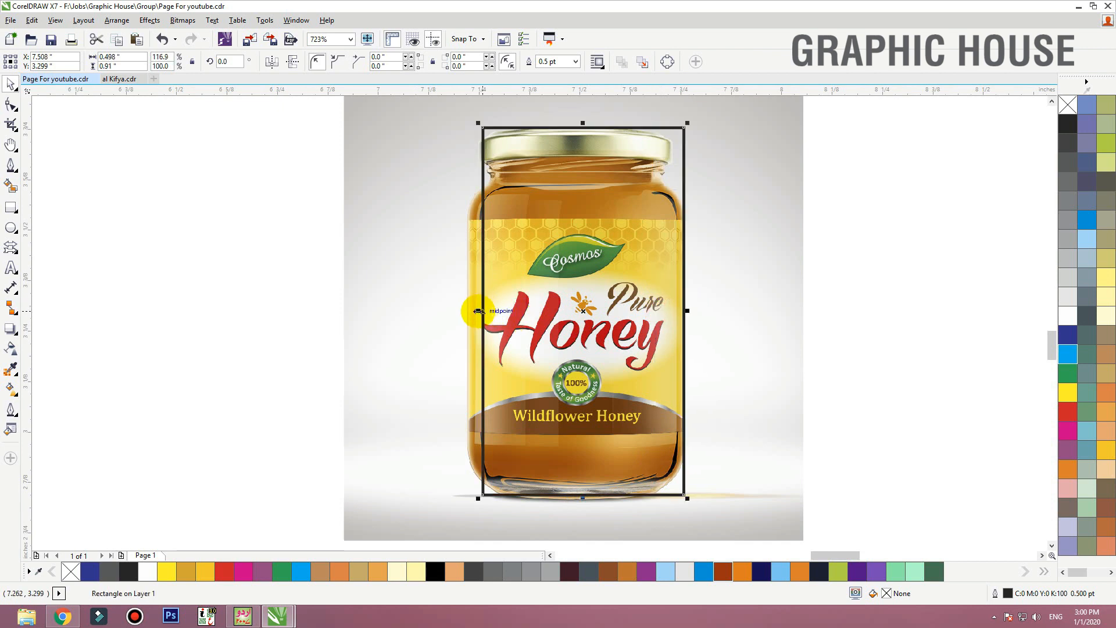
pyautogui.moveTo(478, 311); pyautogui.dragTo(463, 312)
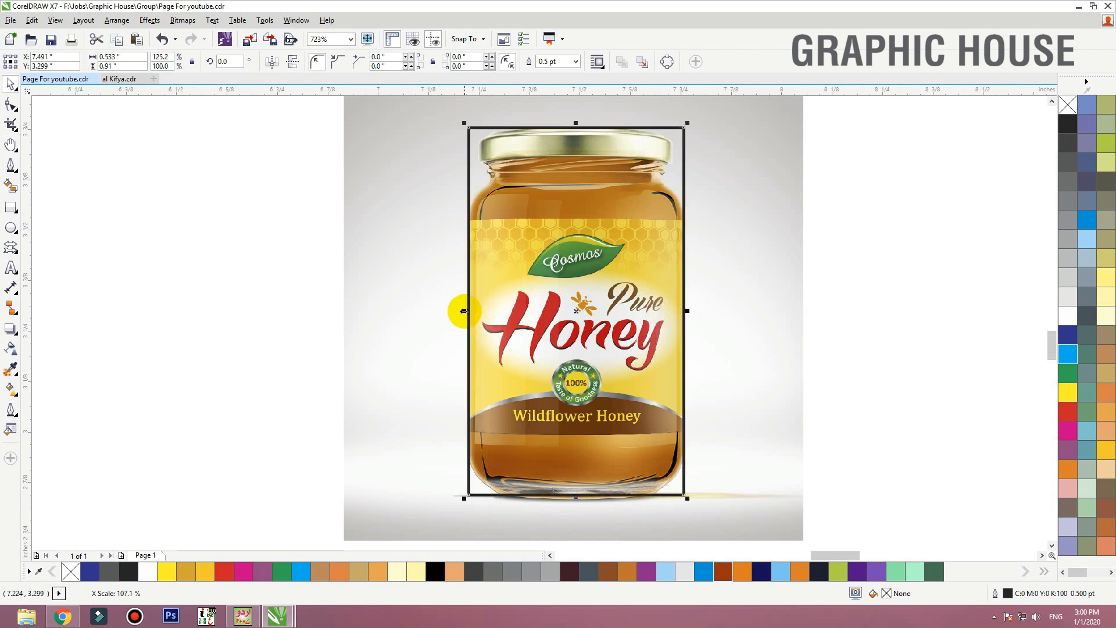
pyautogui.press('F10')
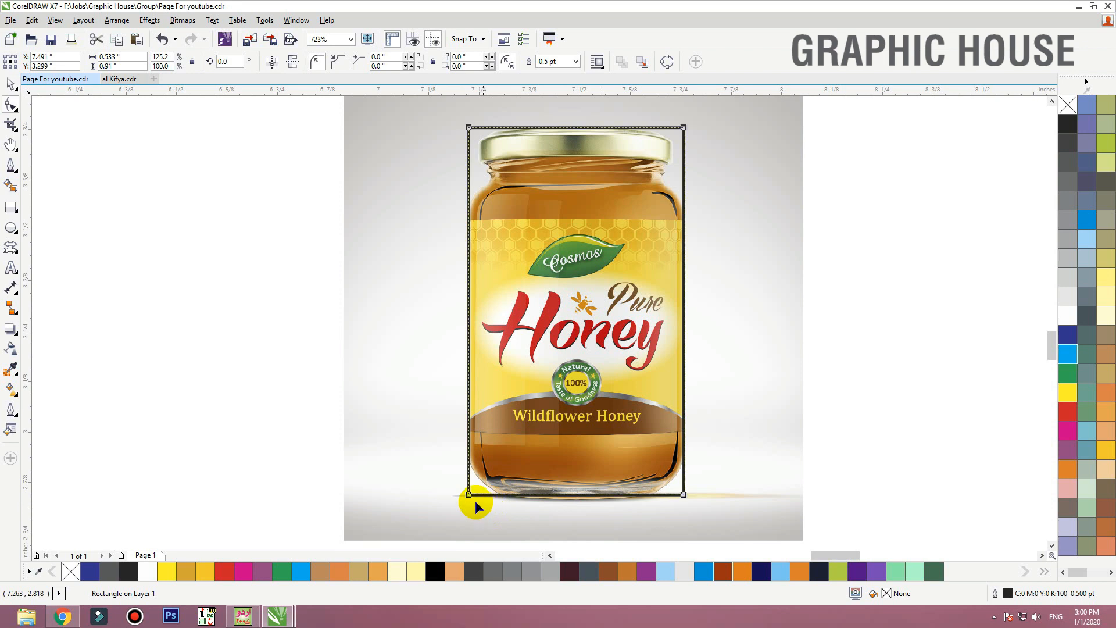
# Step: Round the rectangle's two bottom corners to about 0.12 inches so they follow the honey jar's base
pyautogui.moveTo(470, 496); pyautogui.dragTo(515, 499)
pyautogui.moveTo(655, 497); pyautogui.dragTo(637, 496)
pyautogui.press('space')
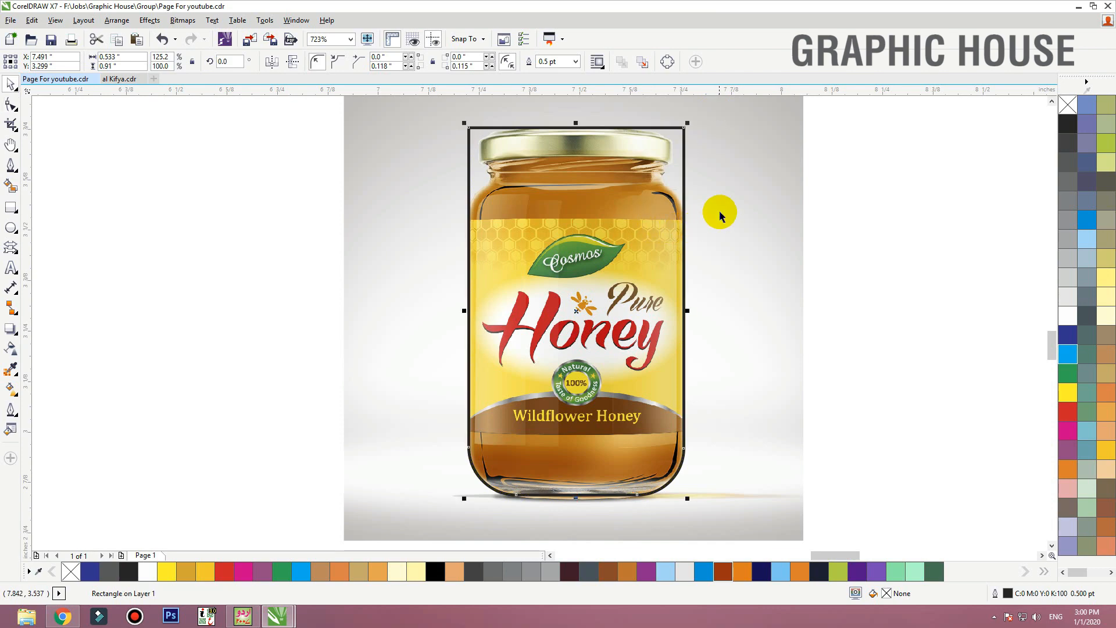
# Step: PowerClip the honey jar picture inside the rounded rectangle and remove the rectangle's outline
pyautogui.click(729, 225)
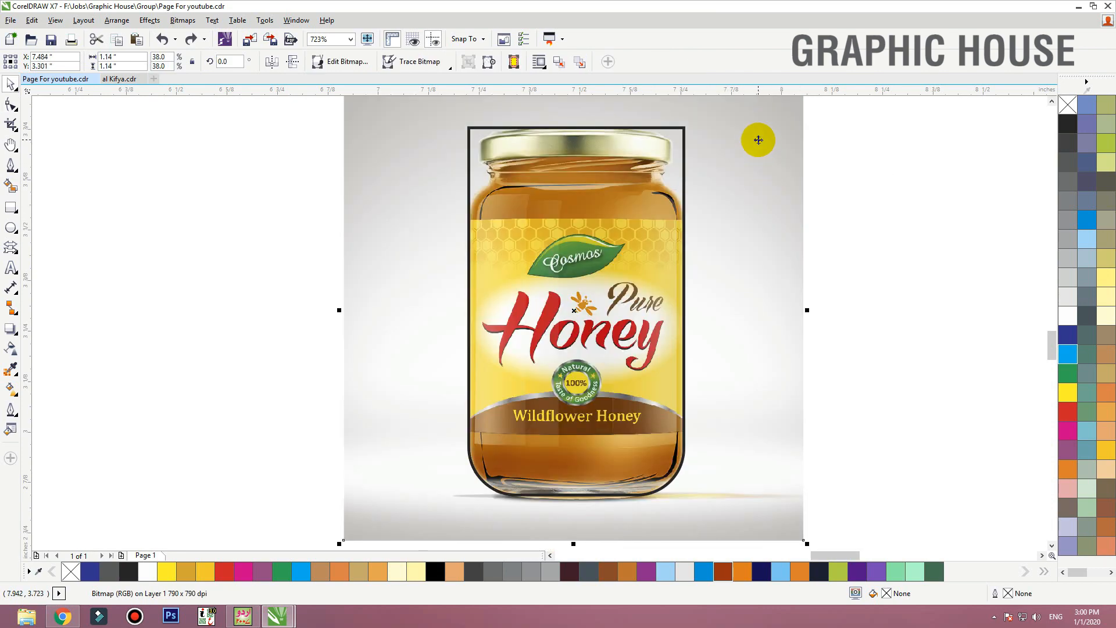
pyautogui.rightClick(759, 142)
pyautogui.click(773, 149)
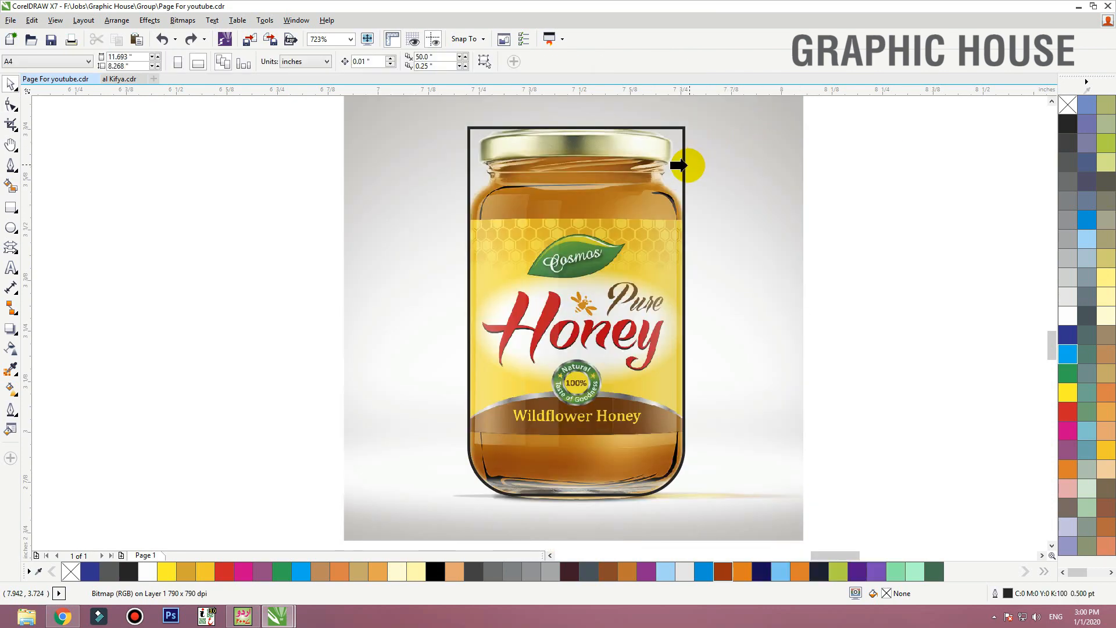
pyautogui.click(686, 165)
pyautogui.rightClick(1070, 105)
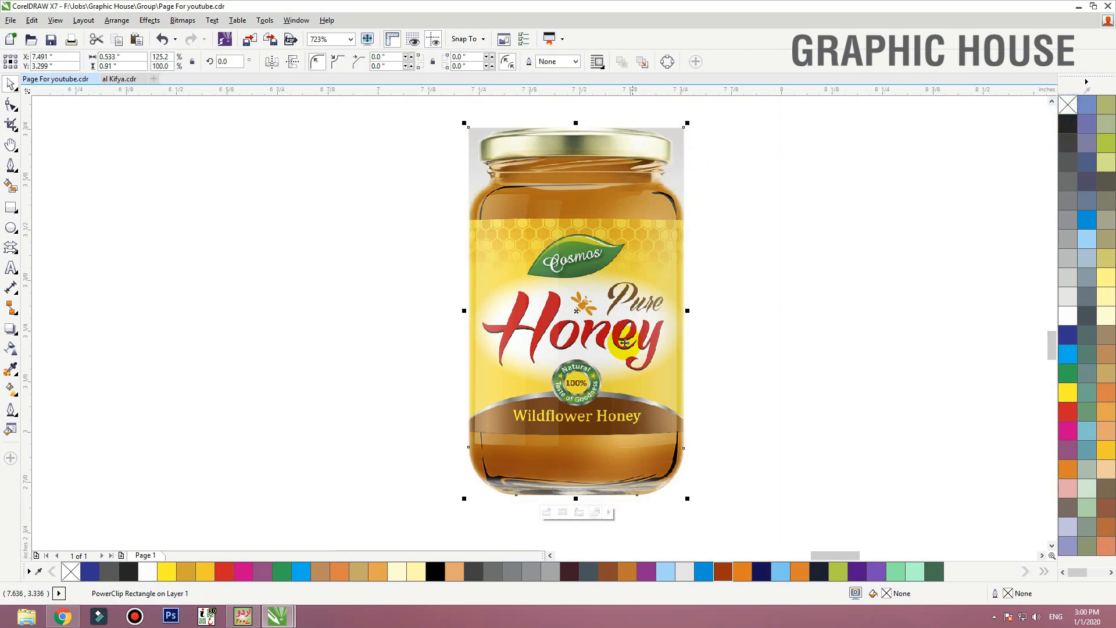
# Step: Move the clipped honey jar onto the blue banner, over its lower edge to the right of the two portrait ovals
pyautogui.scroll(-2, 626, 432)
pyautogui.moveTo(623, 422); pyautogui.dragTo(631, 225)
pyautogui.click(748, 224)
pyautogui.click(521, 436)
pyautogui.moveTo(535, 228); pyautogui.dragTo(551, 259)
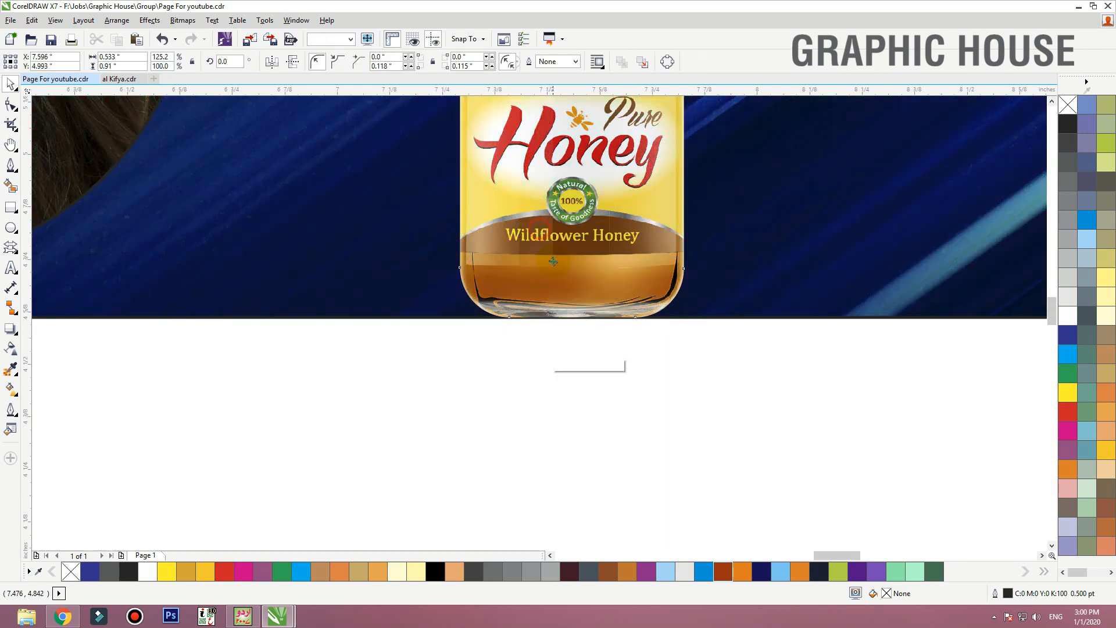
pyautogui.scroll(-1, 634, 243)
pyautogui.scroll(2, 560, 165)
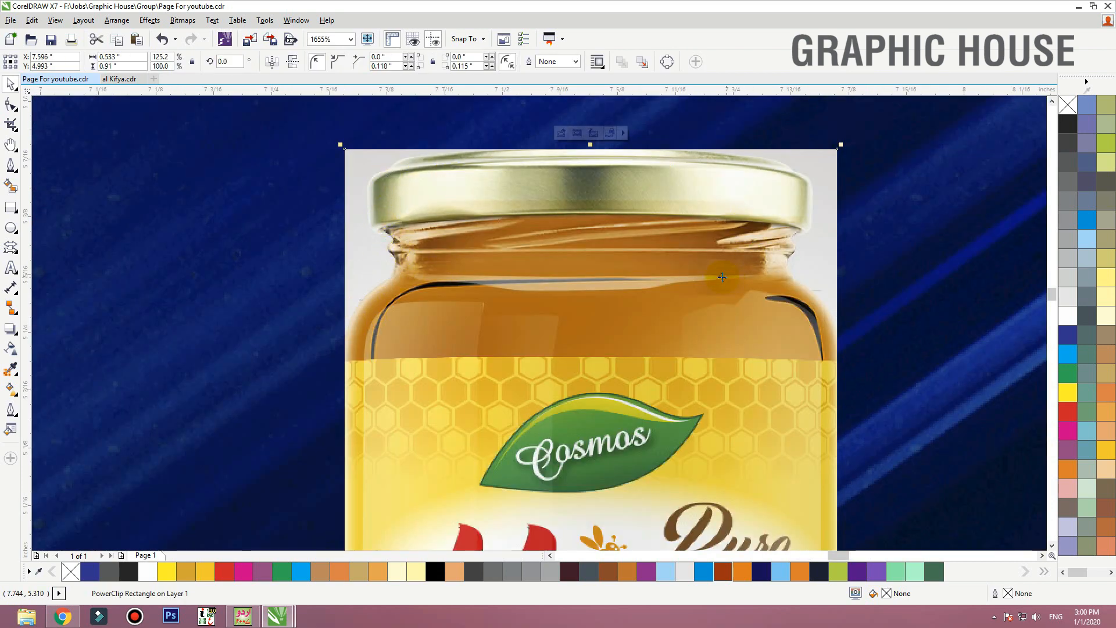
pyautogui.scroll(-2, 635, 219)
pyautogui.moveTo(602, 302); pyautogui.dragTo(698, 293)
pyautogui.press('F4')
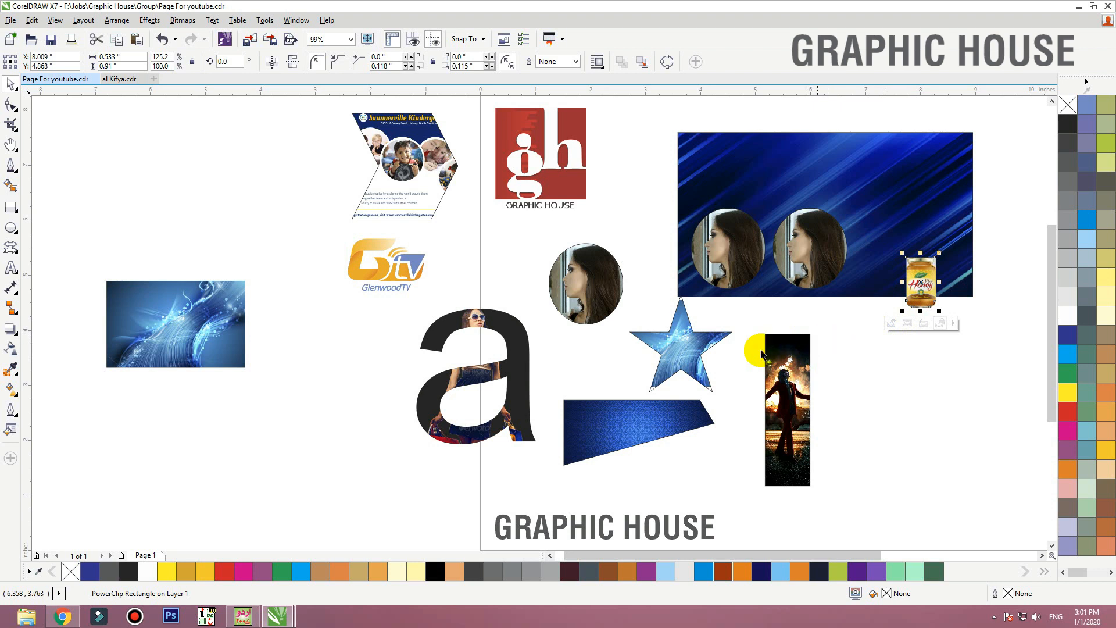
# Step: Examine the PowerClip commands available for the right-hand portrait oval on the blue banner
pyautogui.click(742, 274)
pyautogui.click(842, 379)
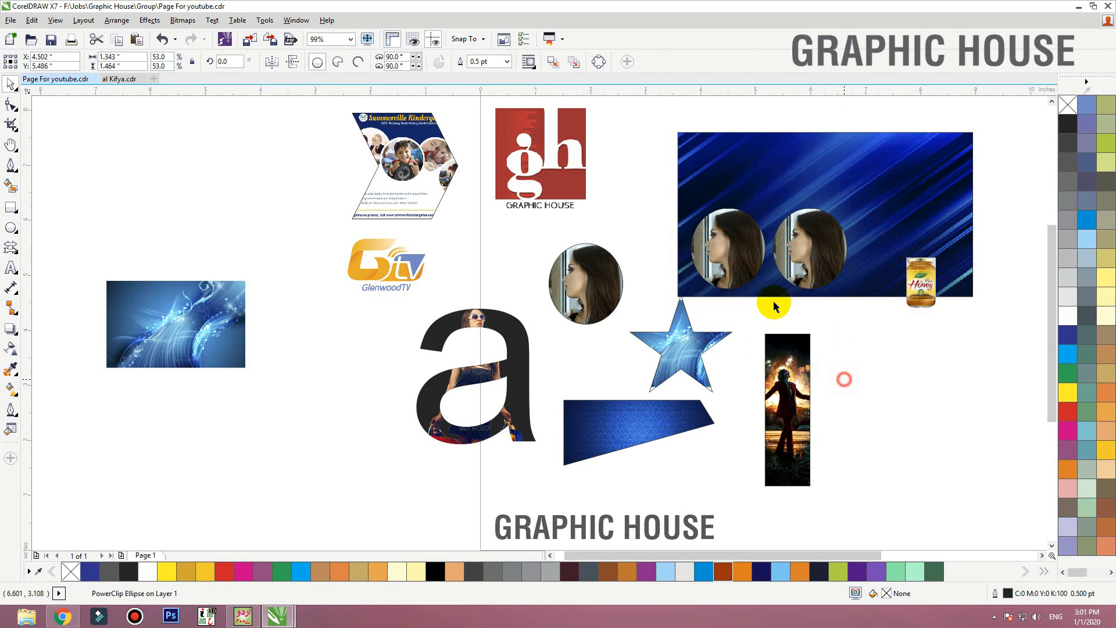
pyautogui.click(738, 257)
pyautogui.click(810, 264)
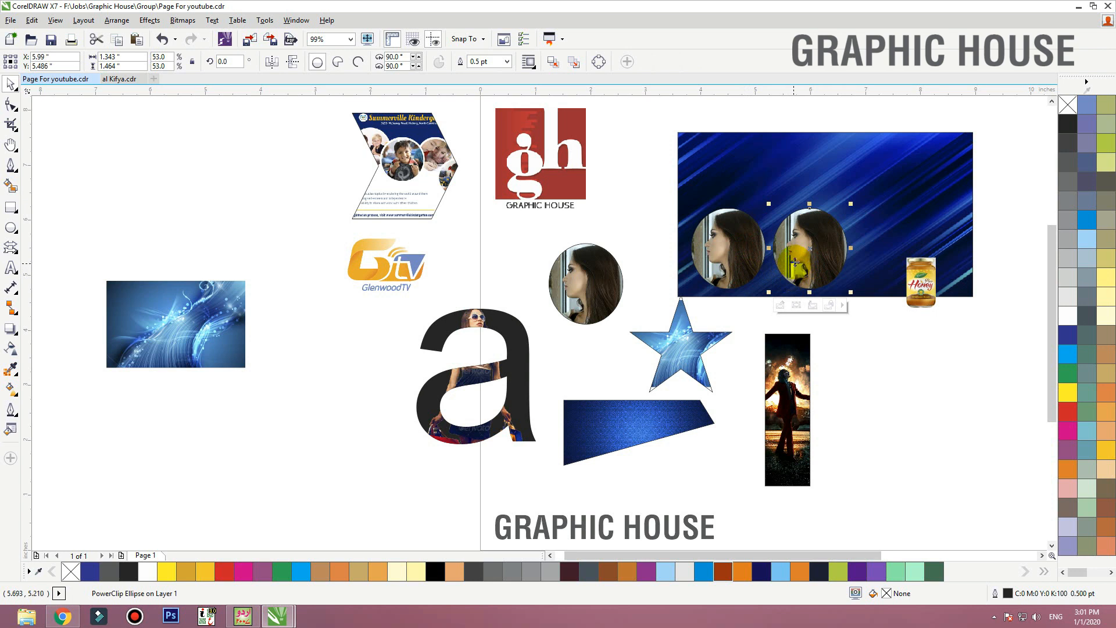
pyautogui.click(149, 20)
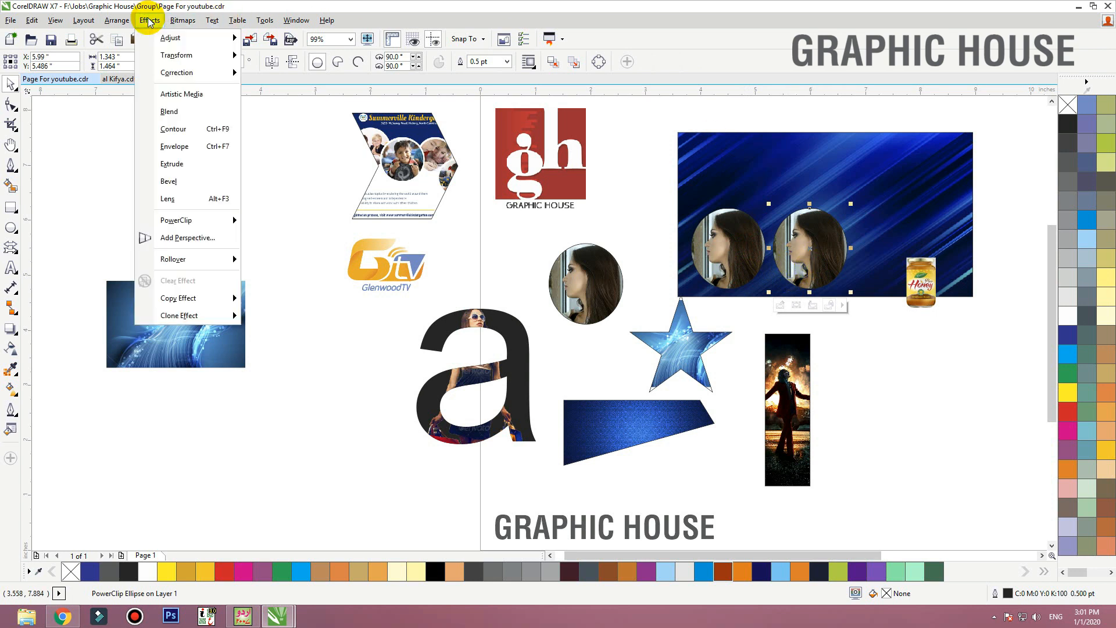
pyautogui.moveTo(217, 219)
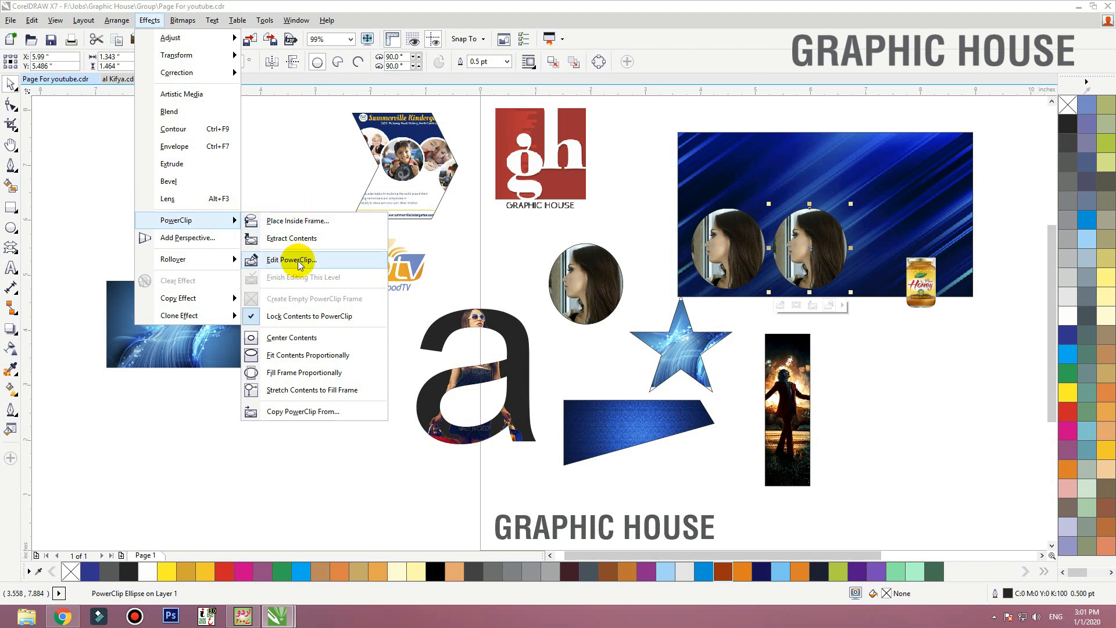
pyautogui.click(594, 268)
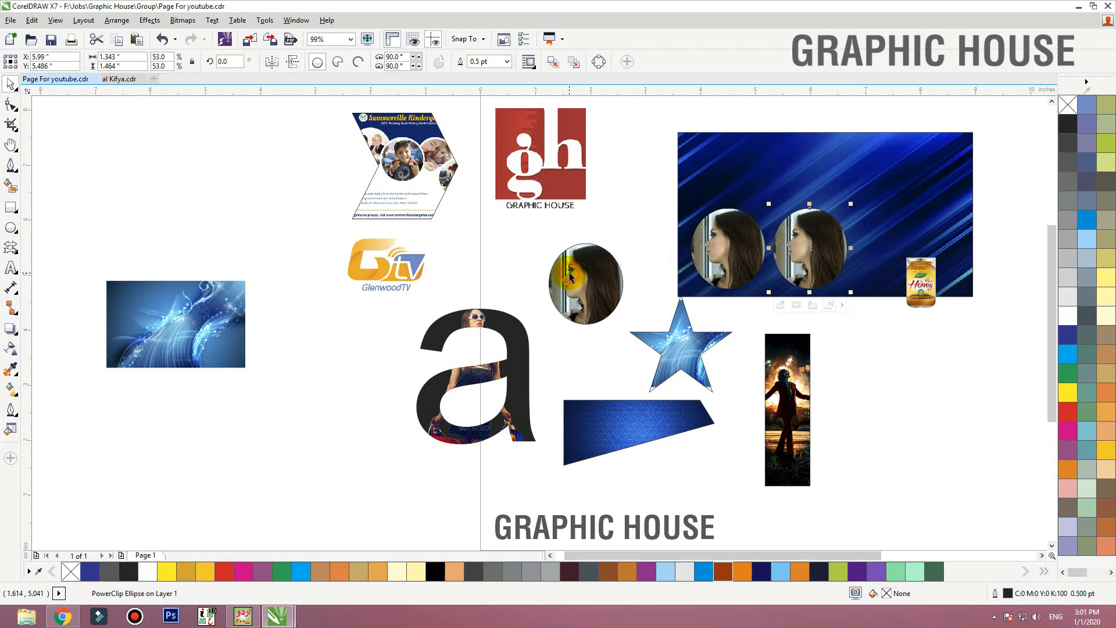
# Step: Move the clipped letter a to the left and the loose portrait oval up and right, beside the blue banner
pyautogui.moveTo(505, 323); pyautogui.dragTo(382, 343)
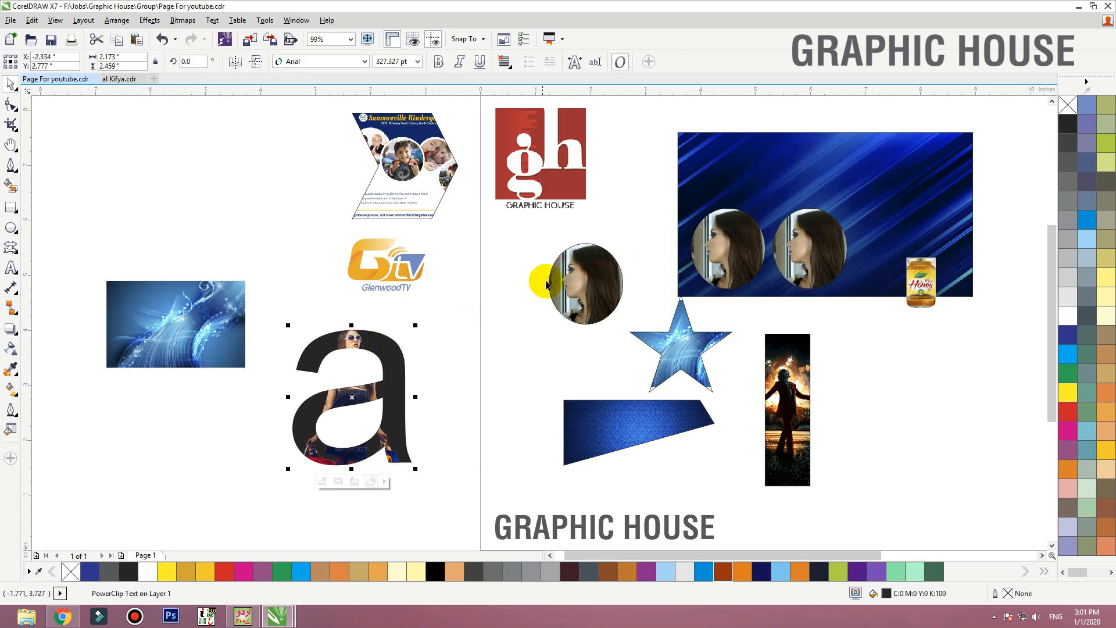
pyautogui.moveTo(549, 278); pyautogui.dragTo(608, 232)
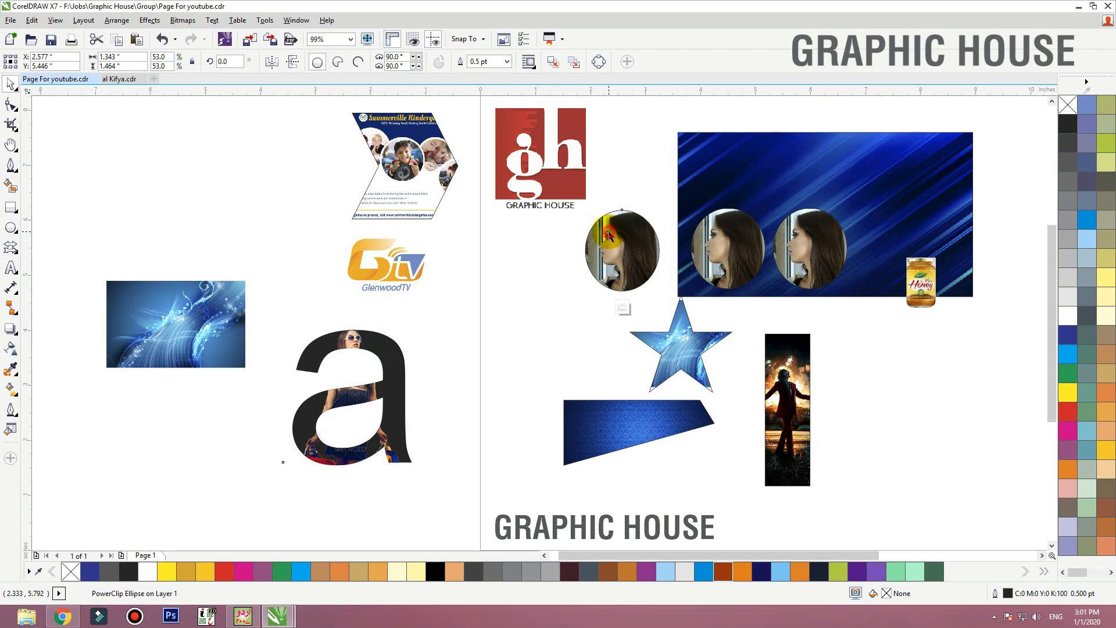
# Step: Edit the loose portrait oval's PowerClip contents, delete the portrait inside and finish editing, leaving an empty frame
pyautogui.click(609, 306)
pyautogui.click(645, 239)
pyautogui.press('Delete')
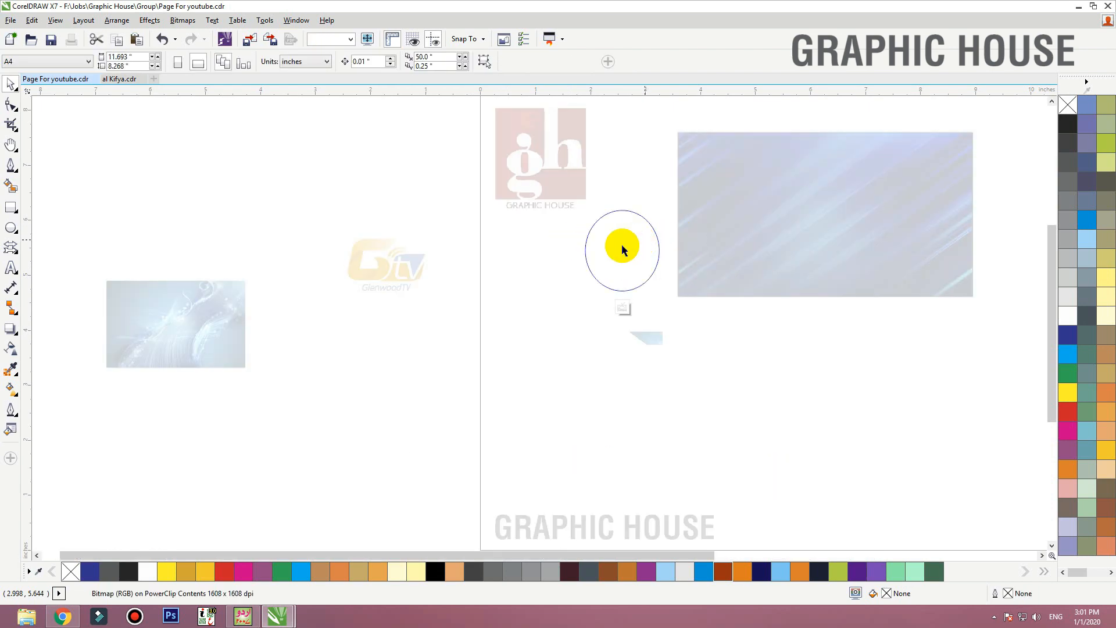
pyautogui.keyDown('ctrl'); pyautogui.click(628, 186); pyautogui.keyUp('ctrl')
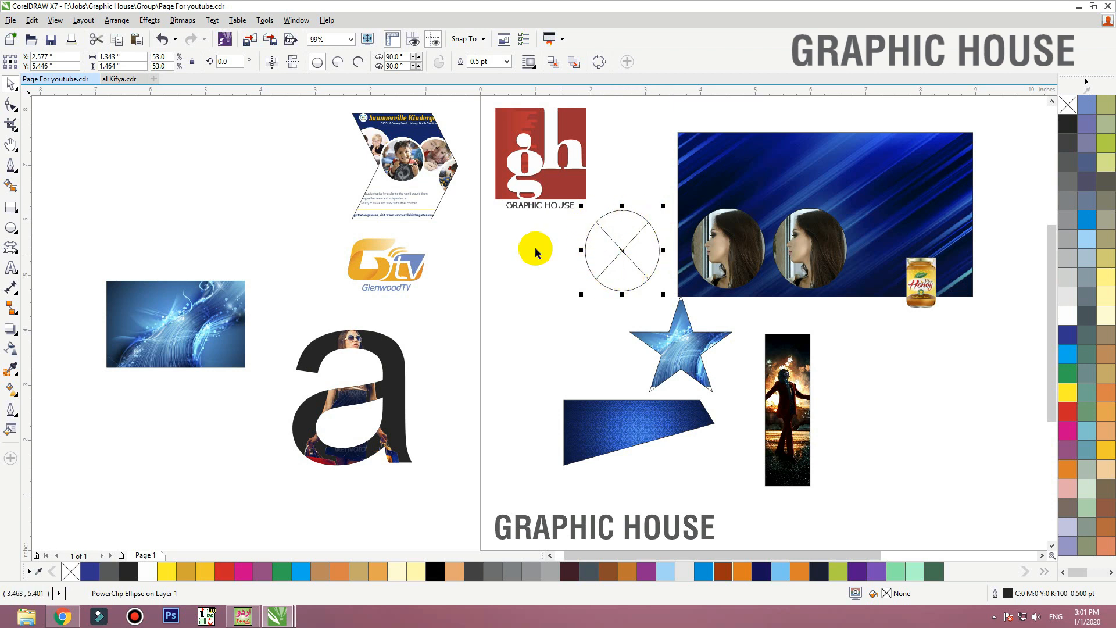
pyautogui.click(544, 295)
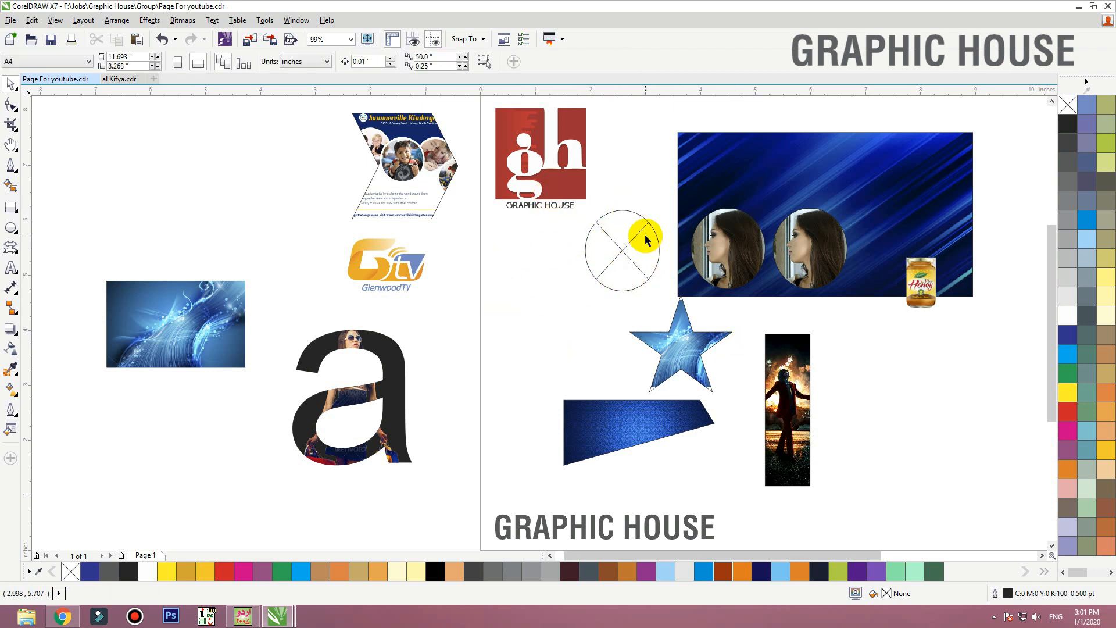
# Step: Place the blue swirl picture inside the empty oval frame and undo that placement
pyautogui.click(216, 307)
pyautogui.moveTo(217, 306); pyautogui.dragTo(651, 244)
pyautogui.click(564, 317)
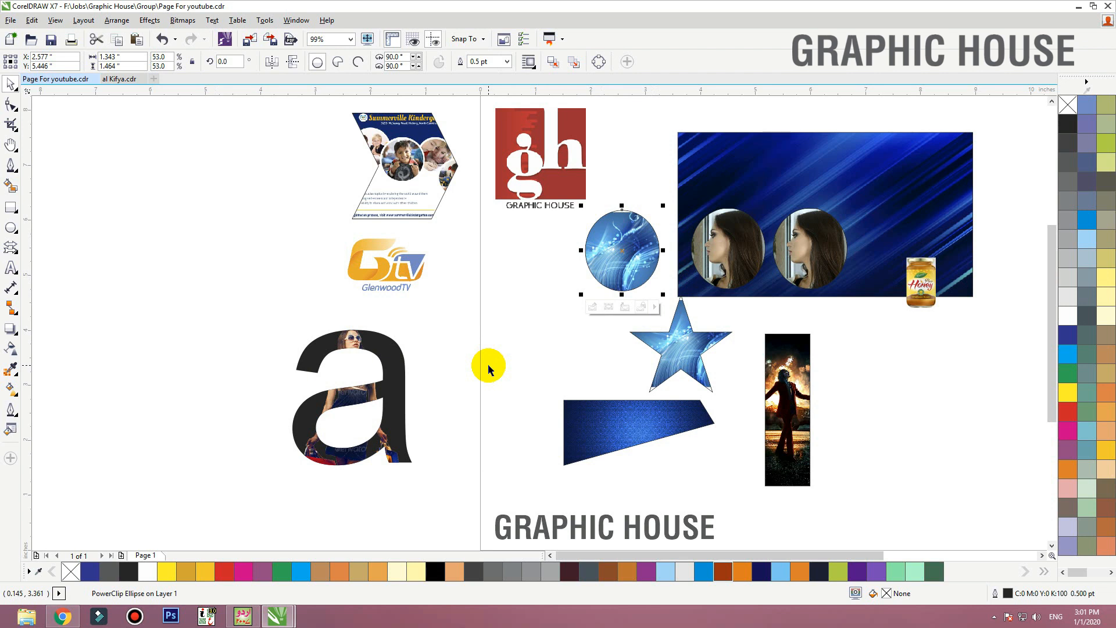
pyautogui.hotkey('ctrl', 'z')
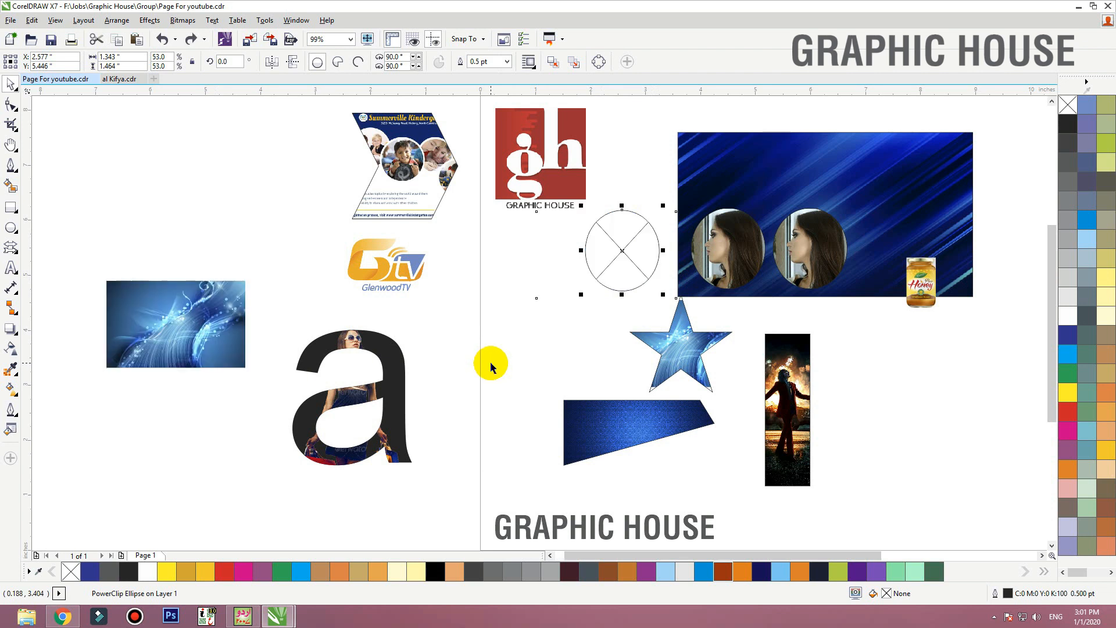
# Step: Move the empty oval frame slightly down and left, and set its frame type to None
pyautogui.click(528, 348)
pyautogui.click(622, 250)
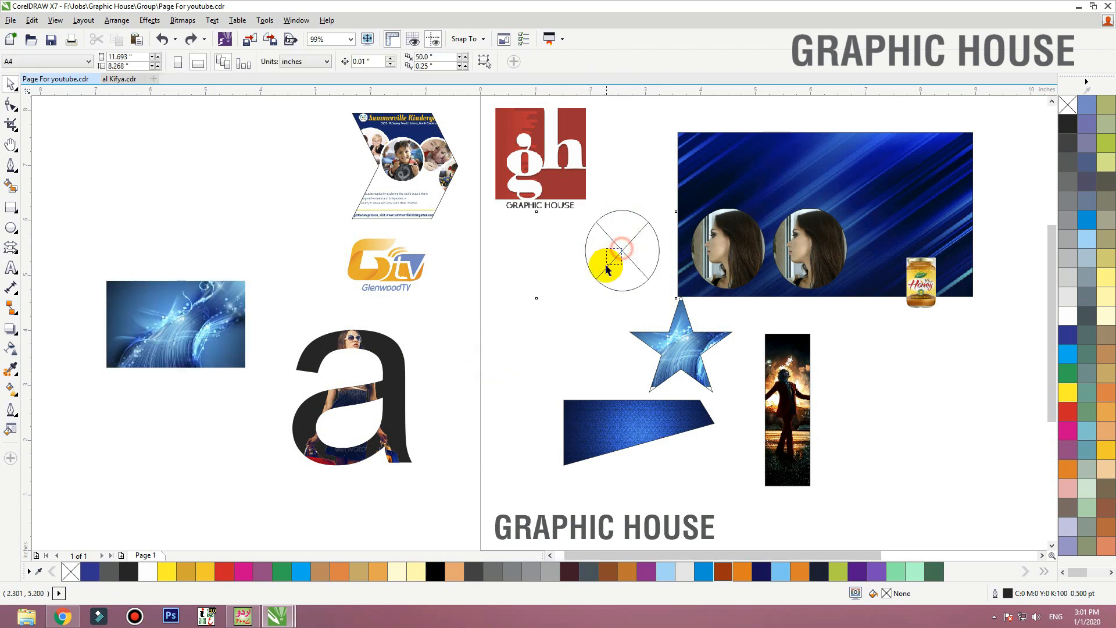
pyautogui.click(624, 253)
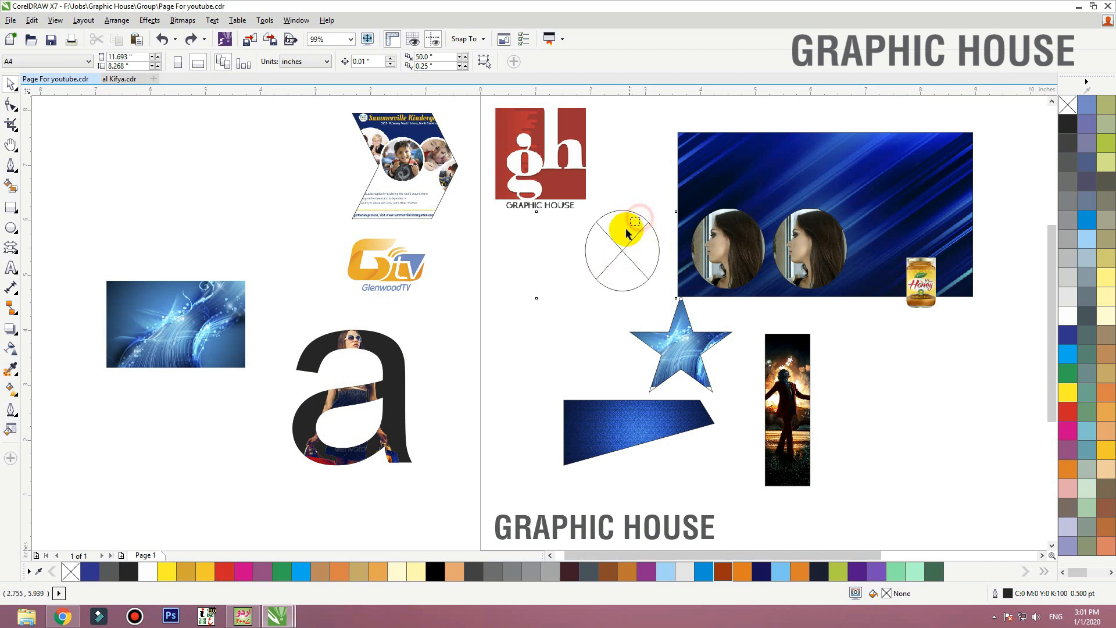
pyautogui.moveTo(636, 217); pyautogui.dragTo(586, 240)
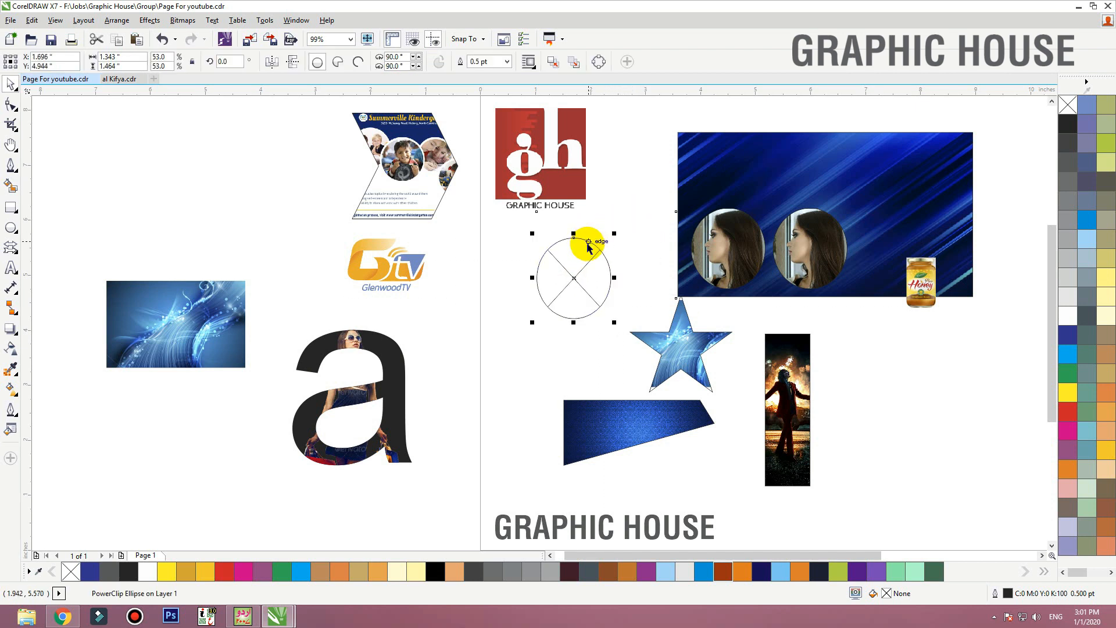
pyautogui.rightClick(611, 270)
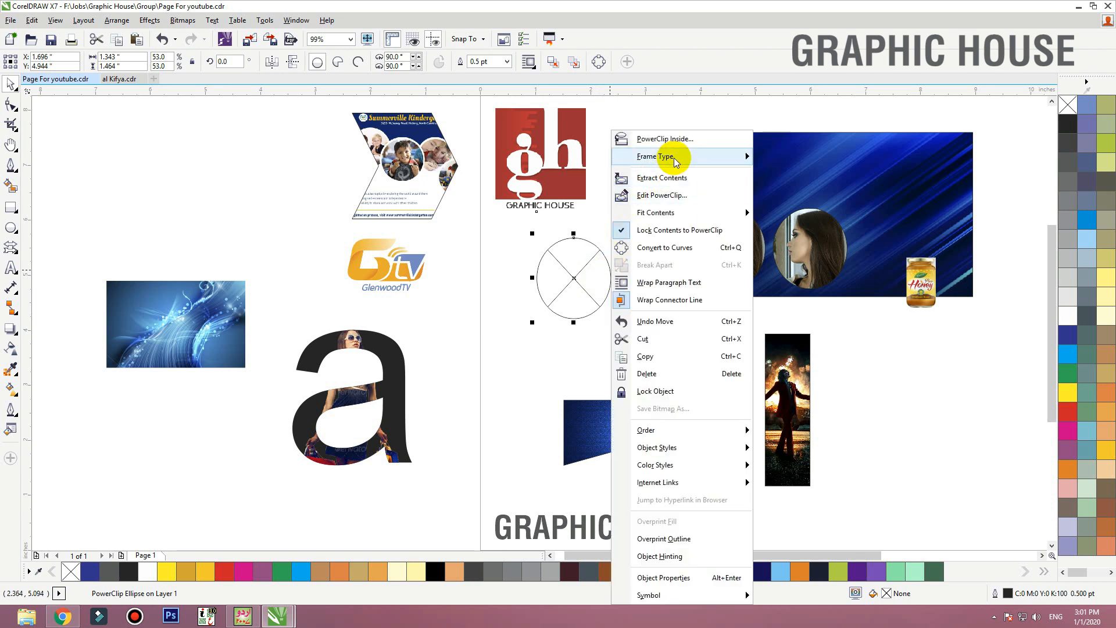
pyautogui.moveTo(674, 157)
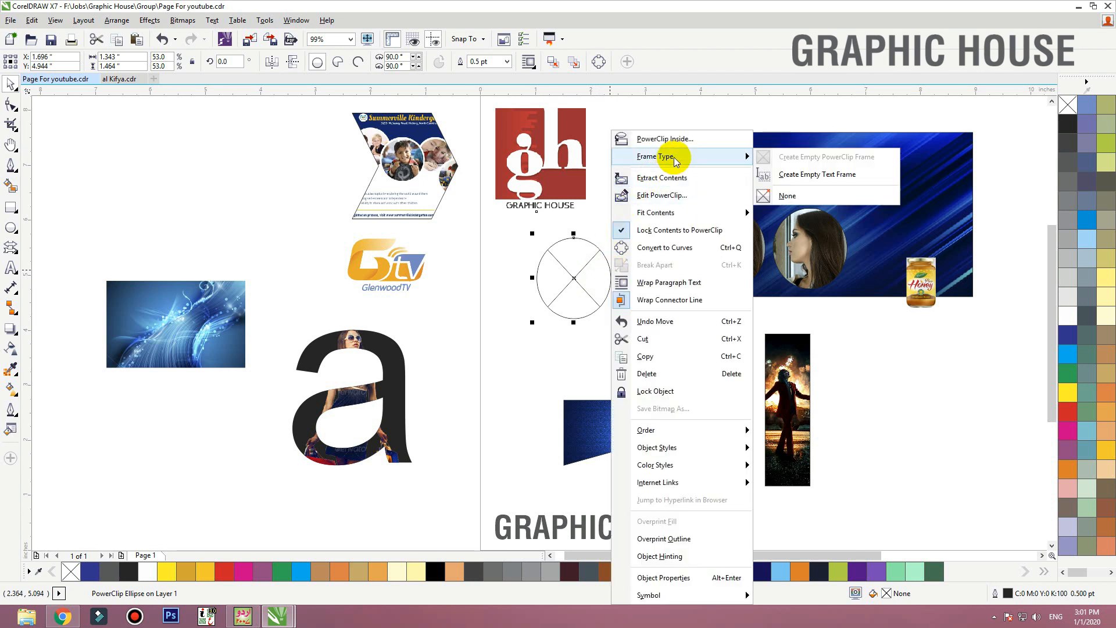
pyautogui.click(787, 197)
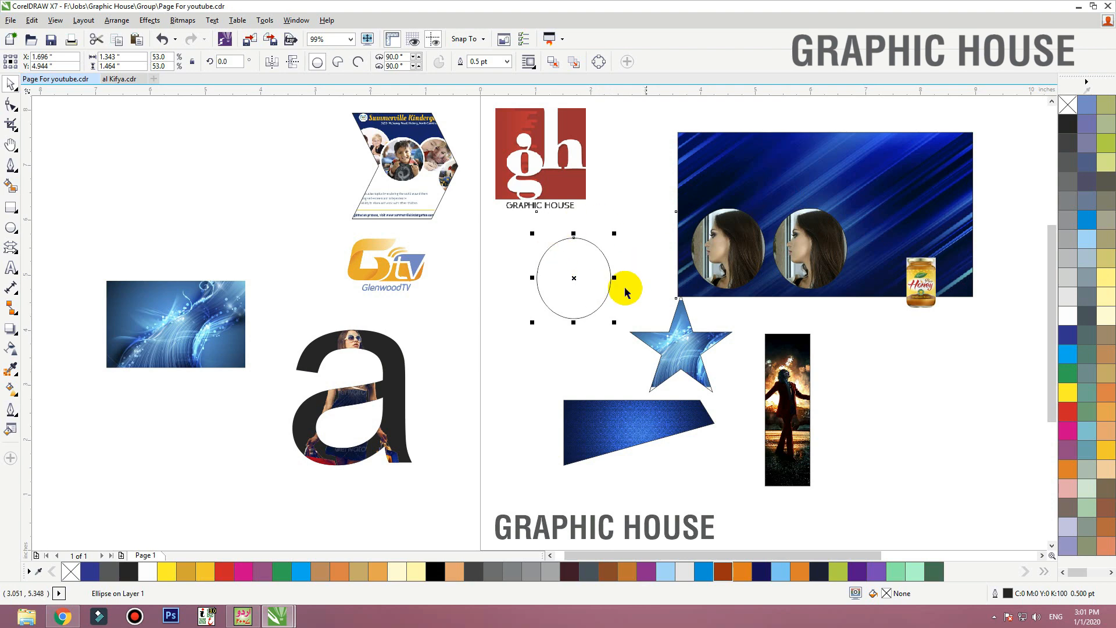
# Step: Bring the blue swirl picture just below the plain oval and PowerClip it inside the oval
pyautogui.moveTo(226, 319); pyautogui.dragTo(625, 251)
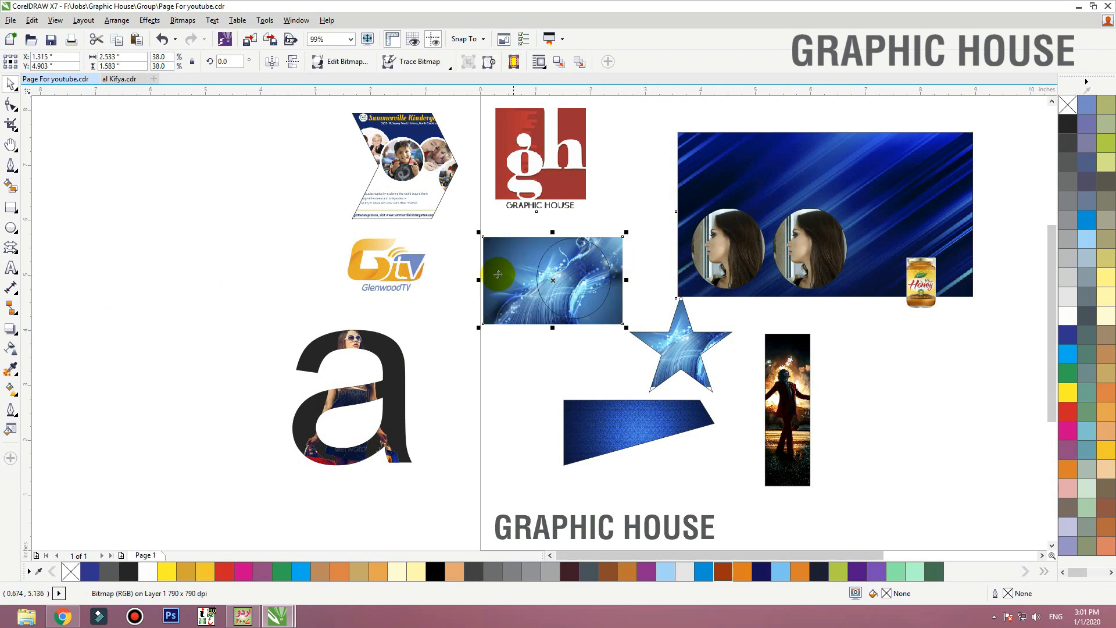
pyautogui.moveTo(525, 249); pyautogui.dragTo(478, 356)
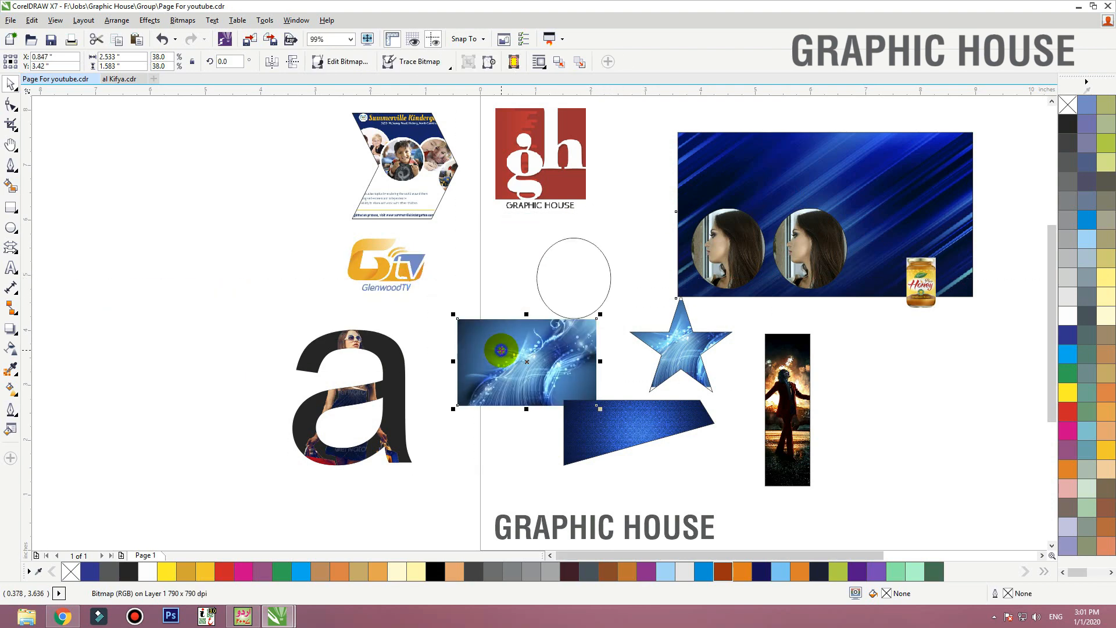
pyautogui.rightClick(502, 349)
pyautogui.click(535, 173)
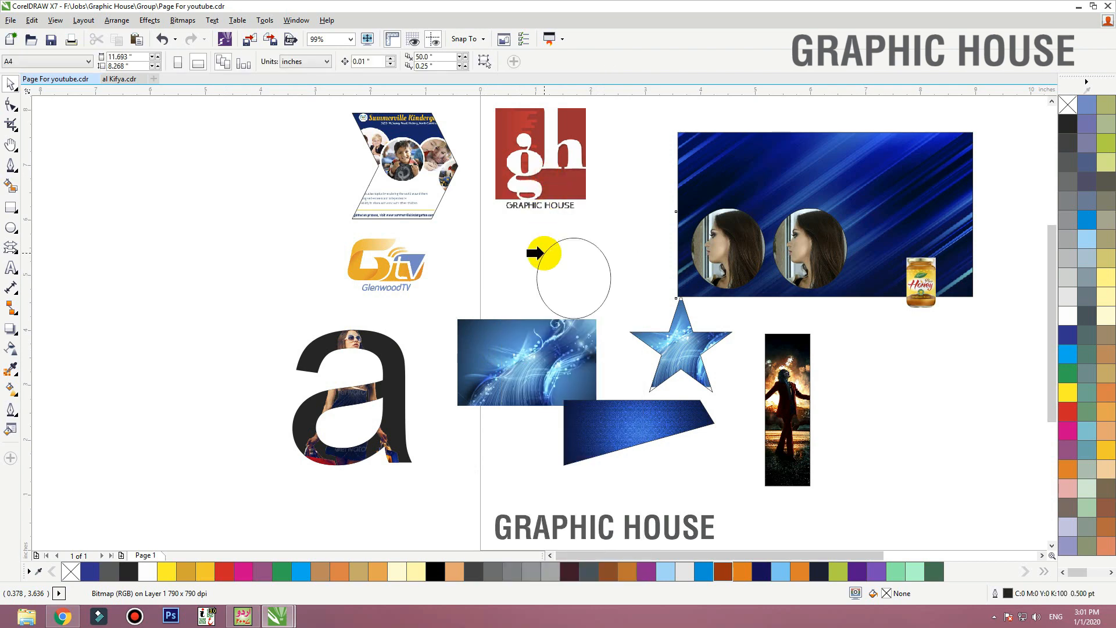
pyautogui.click(544, 254)
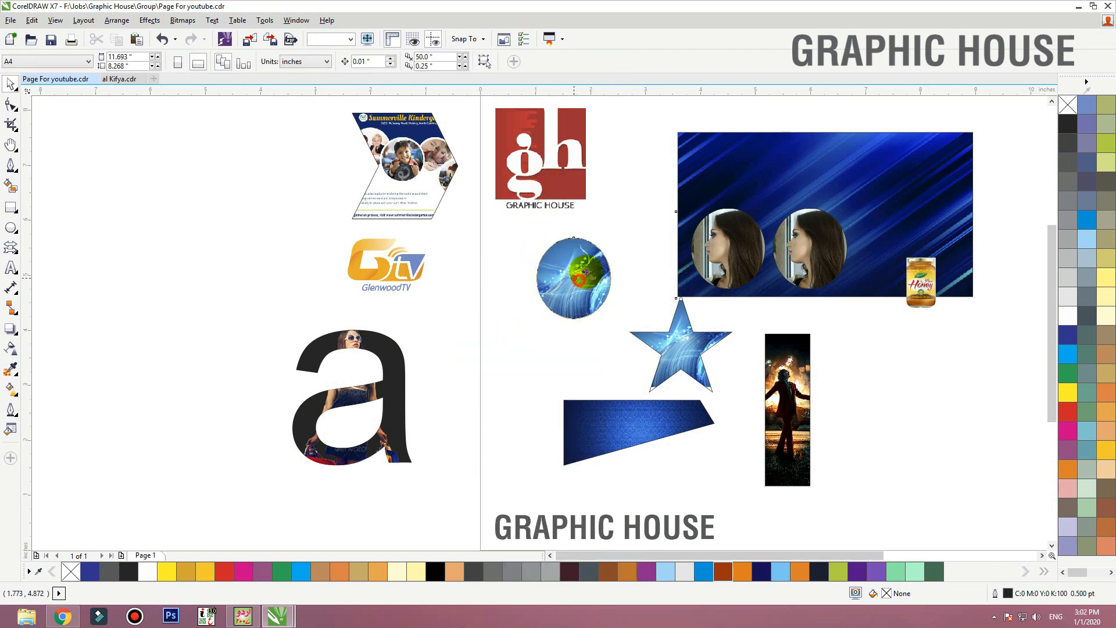
# Step: Shift the swirl-filled oval slightly up and right, extract its contents and move the swirl picture down and left off the frame
pyautogui.moveTo(579, 247); pyautogui.dragTo(592, 242)
pyautogui.rightClick(592, 242)
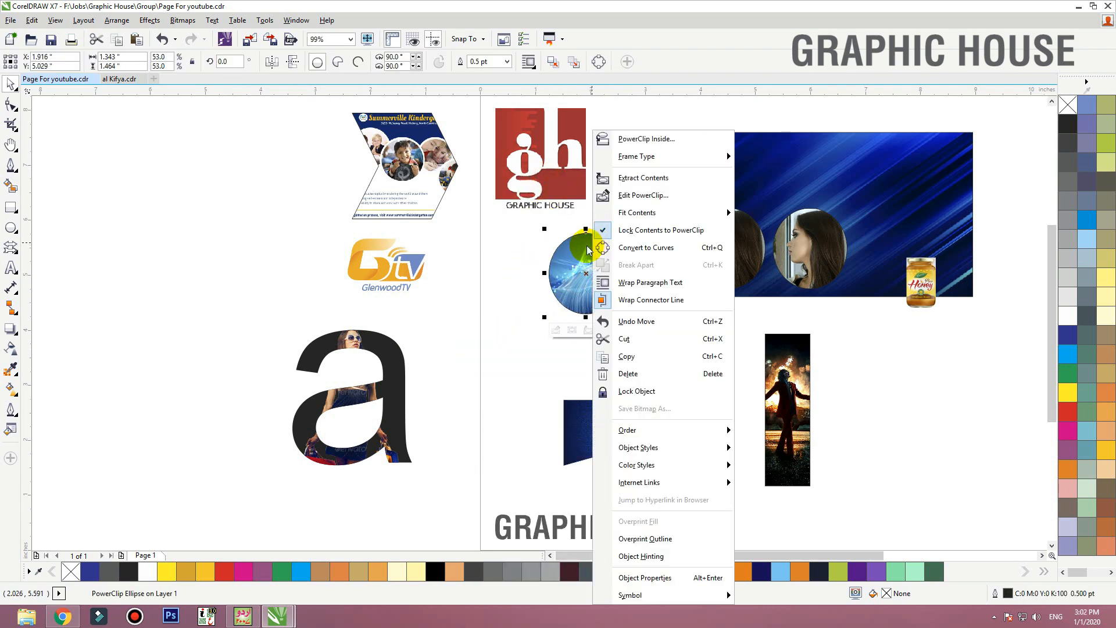
pyautogui.click(661, 184)
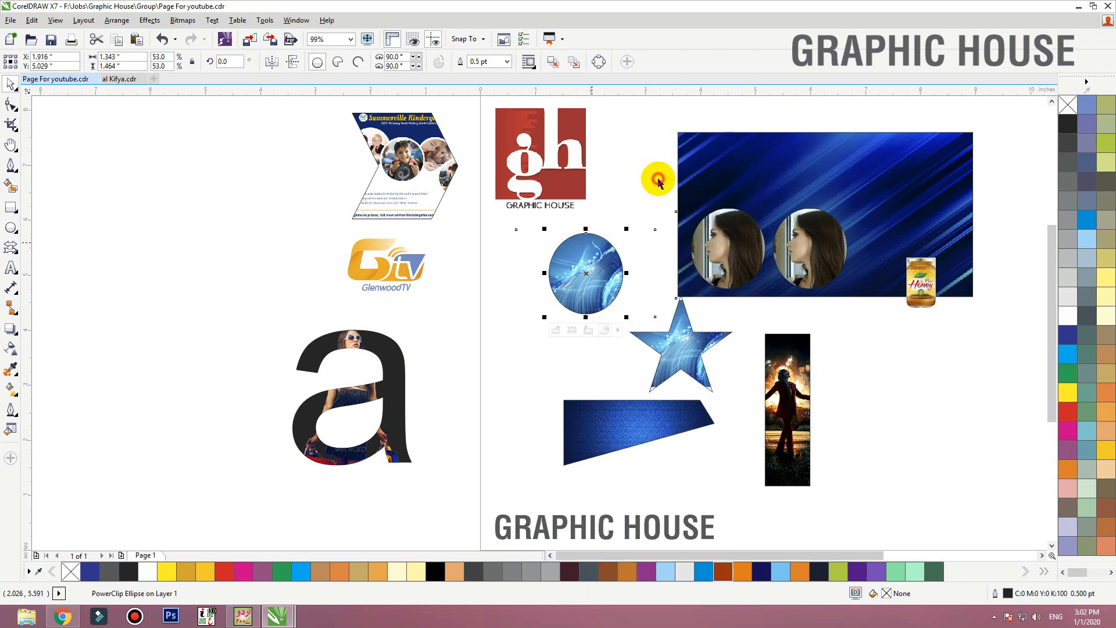
pyautogui.moveTo(618, 256); pyautogui.dragTo(527, 333)
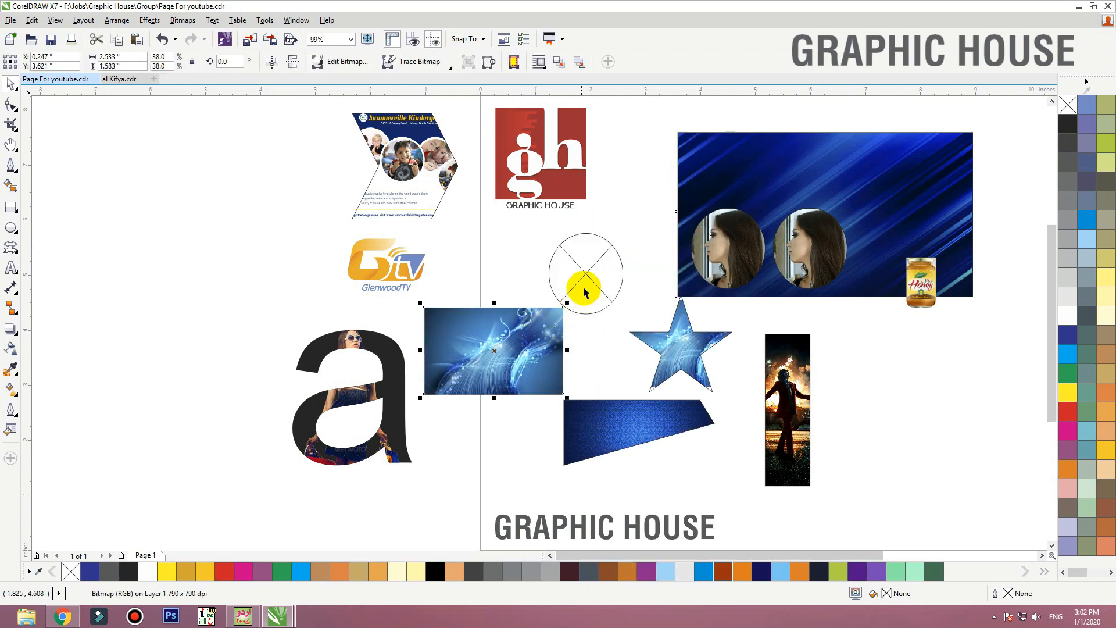
# Step: Turn the emptied oval frame back into a plain ellipse by setting its frame type to None
pyautogui.click(598, 258)
pyautogui.rightClick(613, 247)
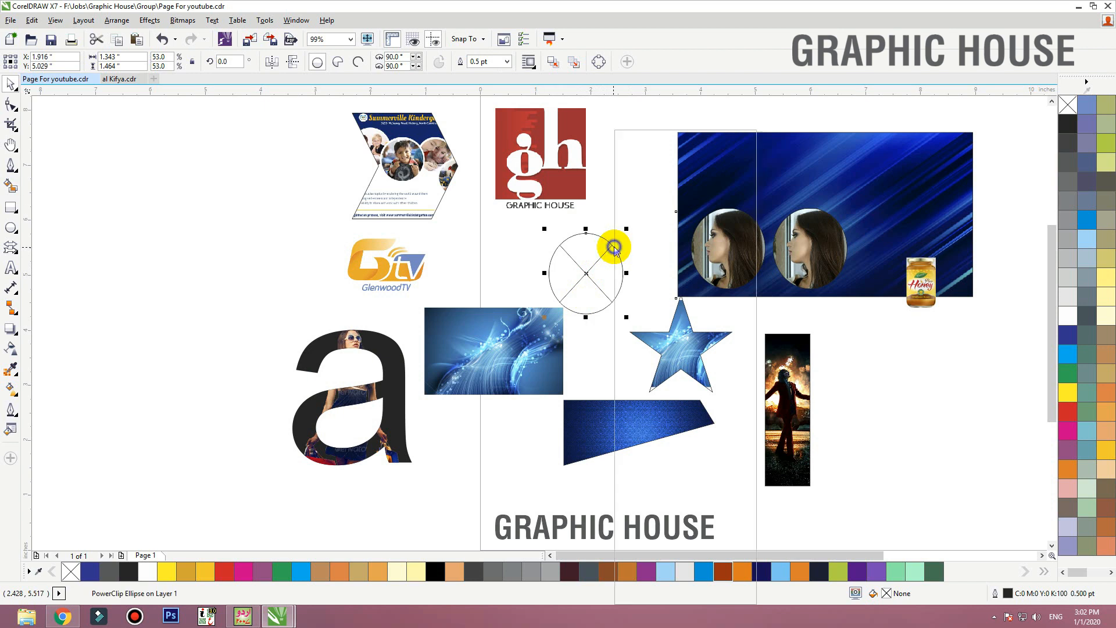
pyautogui.moveTo(705, 156)
pyautogui.click(789, 196)
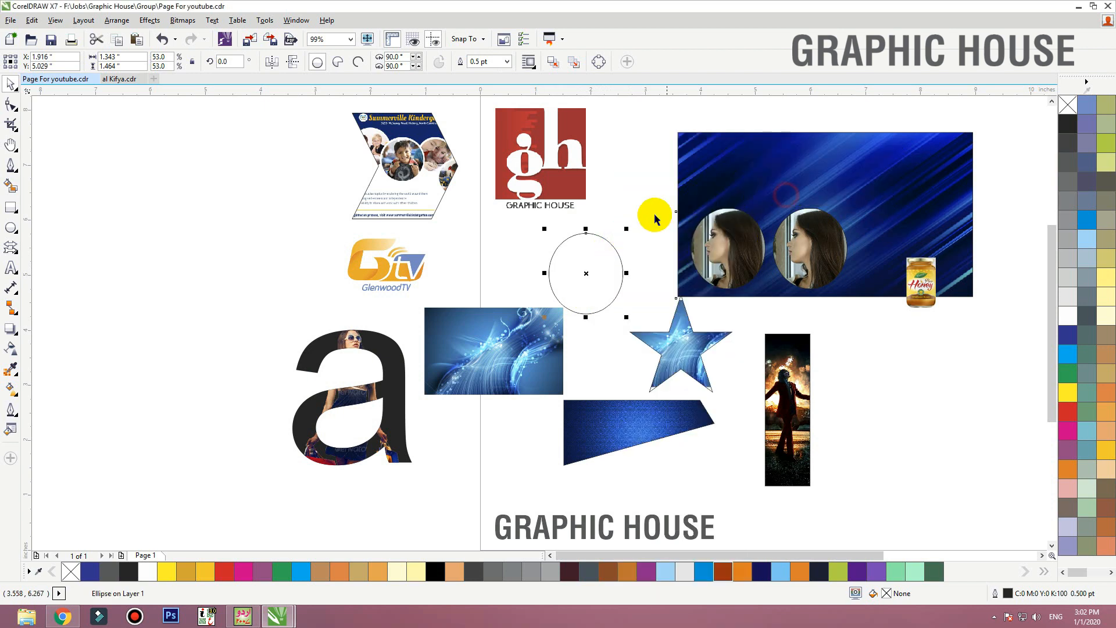